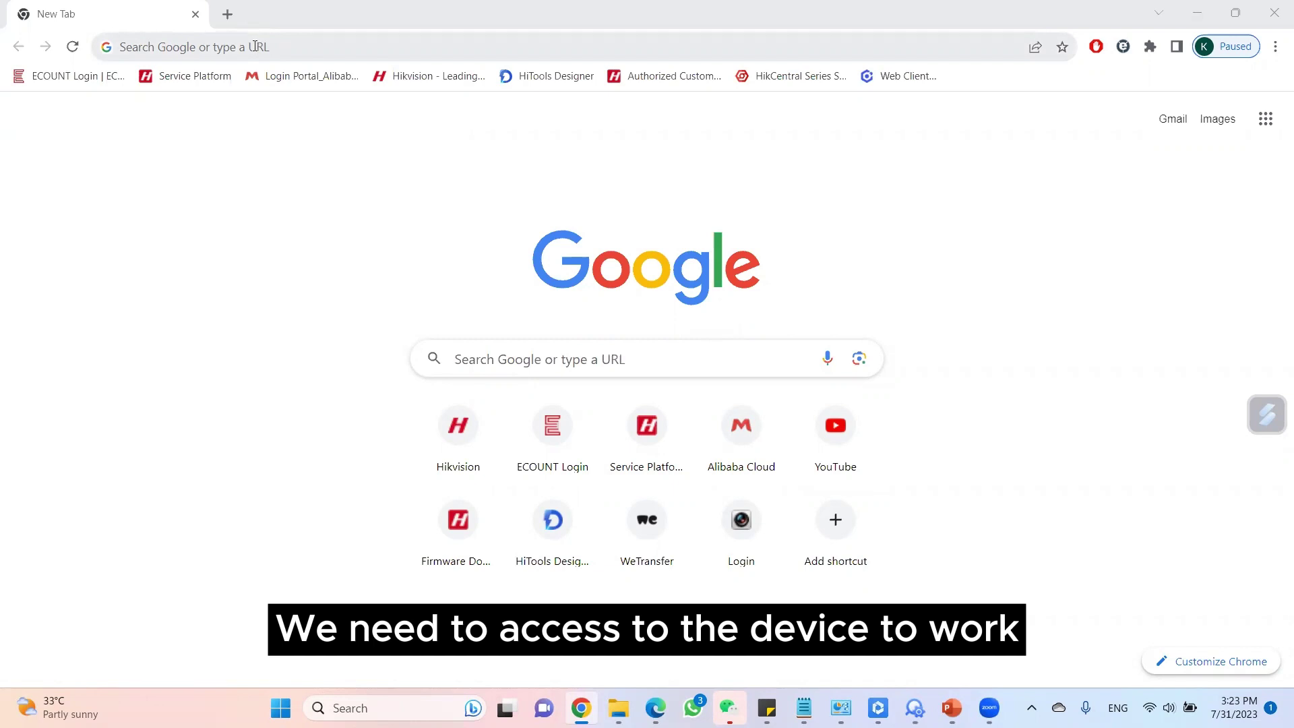
# Load the door terminal's web page at 192.168.0.40.
pyautogui.click(255, 46)
pyautogui.write('192.,')
pyautogui.press('BackSpace')
pyautogui.write('168.0.')
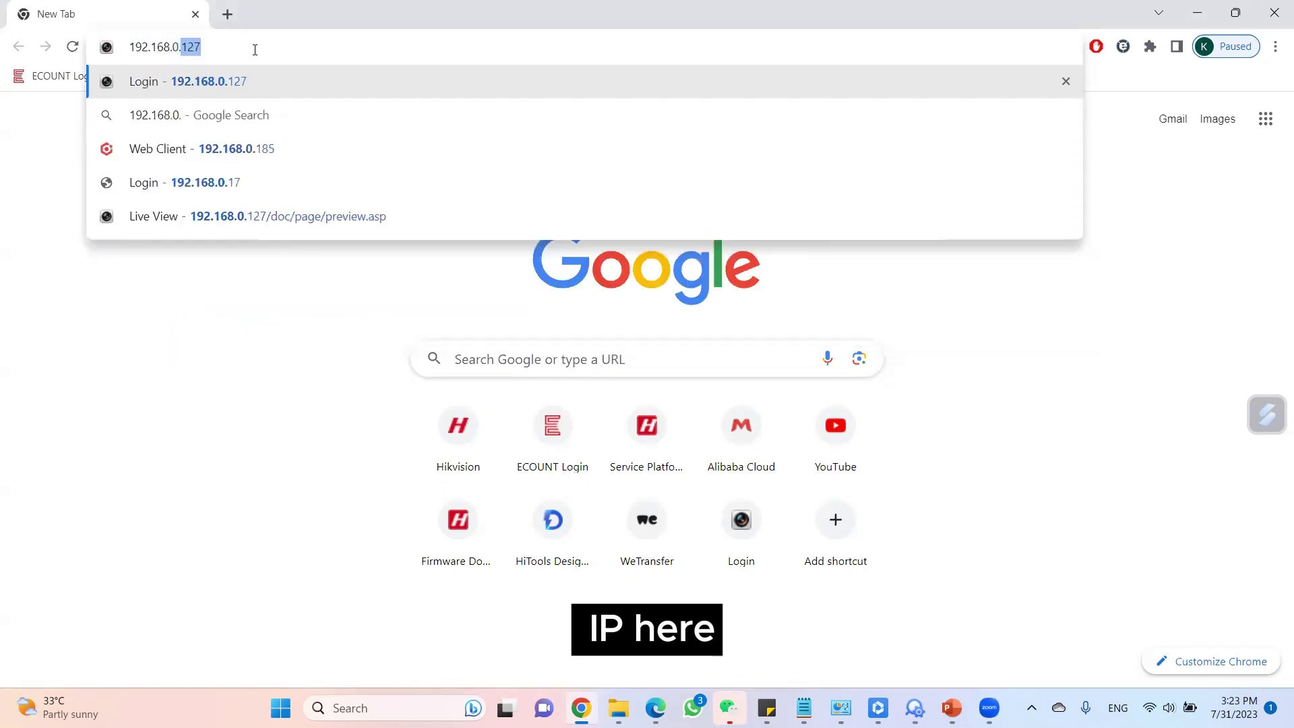
pyautogui.write('40')
pyautogui.press('Return')
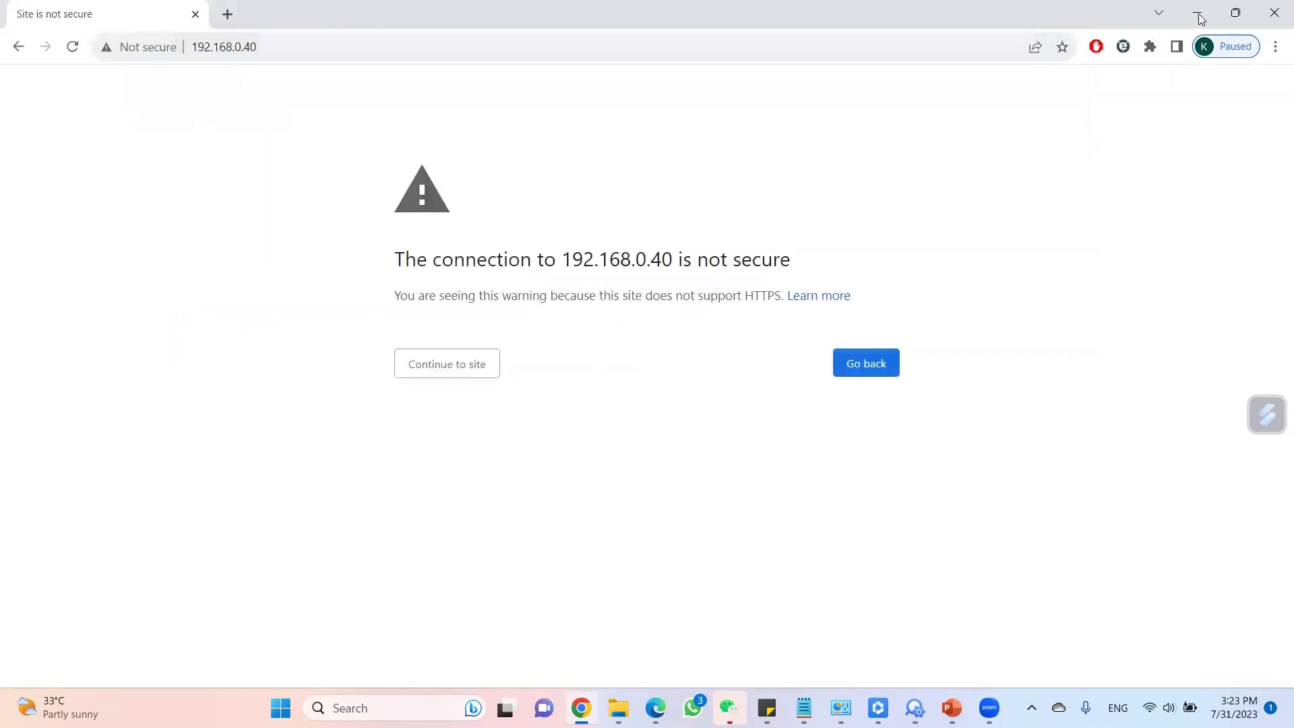
# Reopen the page in IE Tab and log in with the device username and password.
pyautogui.click(1123, 49)
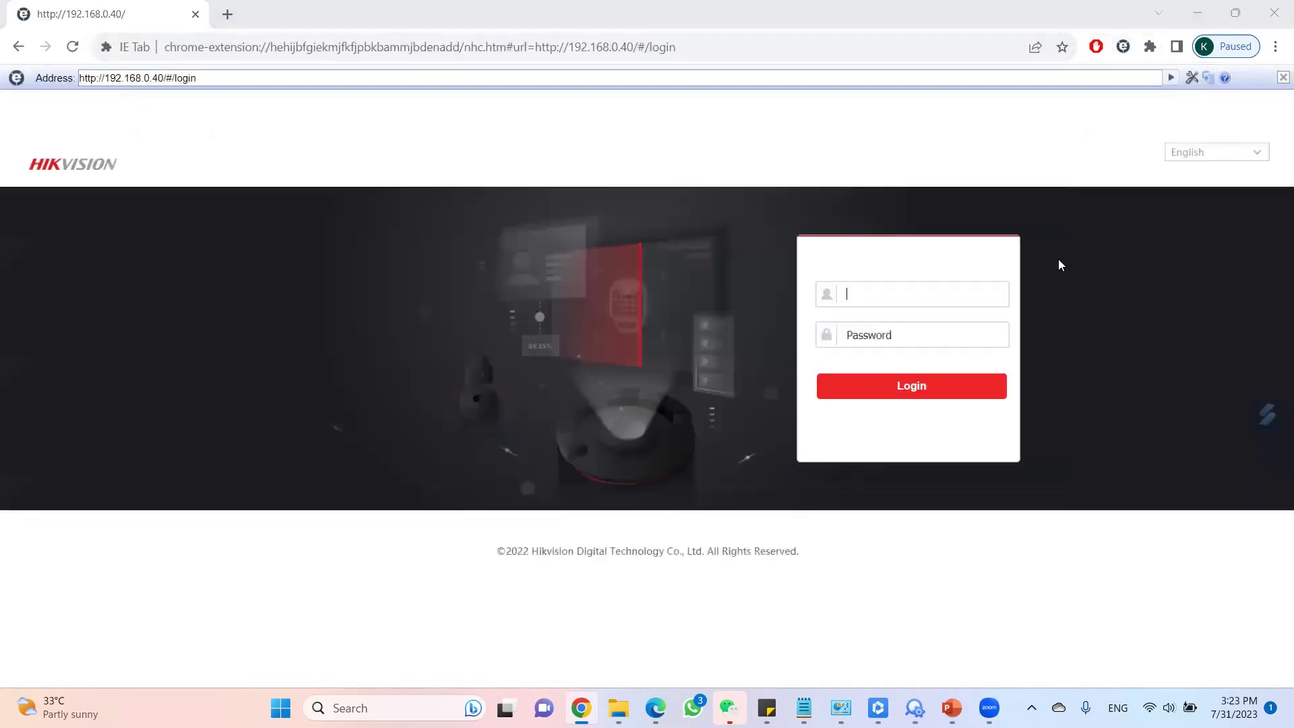
pyautogui.write('admin')
pyautogui.press('Tab')
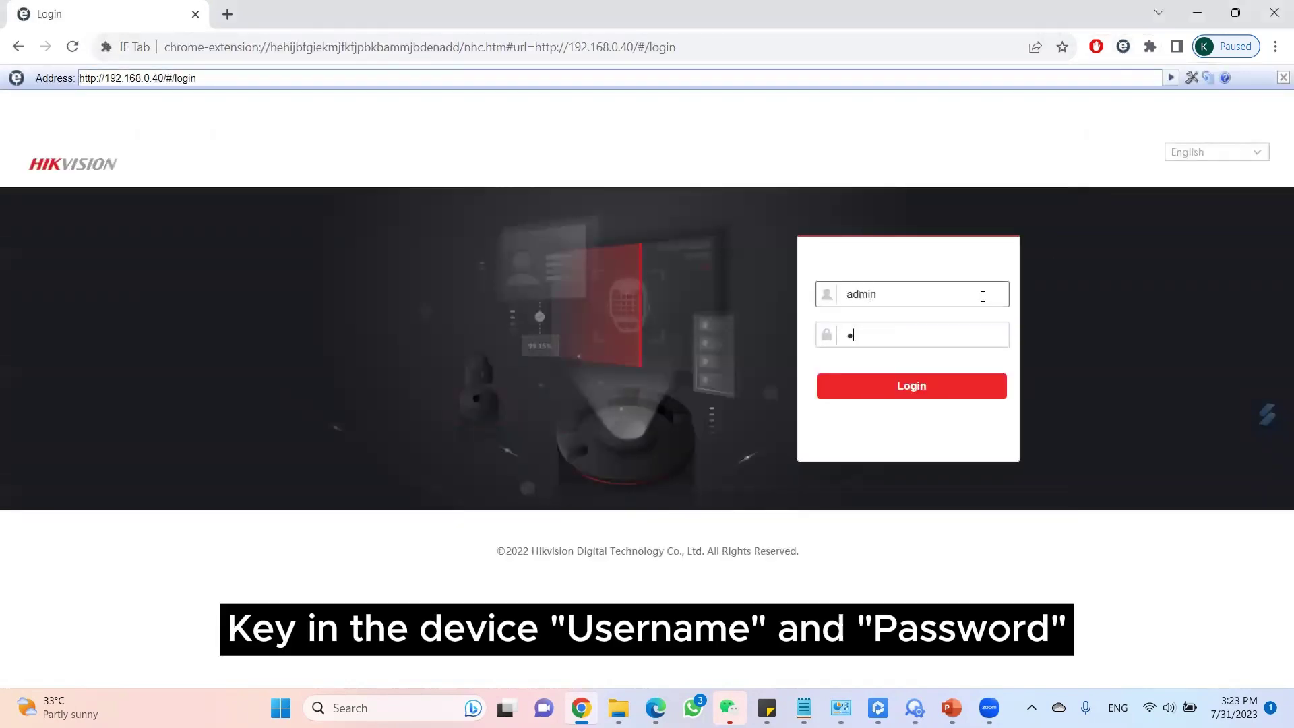
pyautogui.write('abcd1234')
pyautogui.click(922, 396)
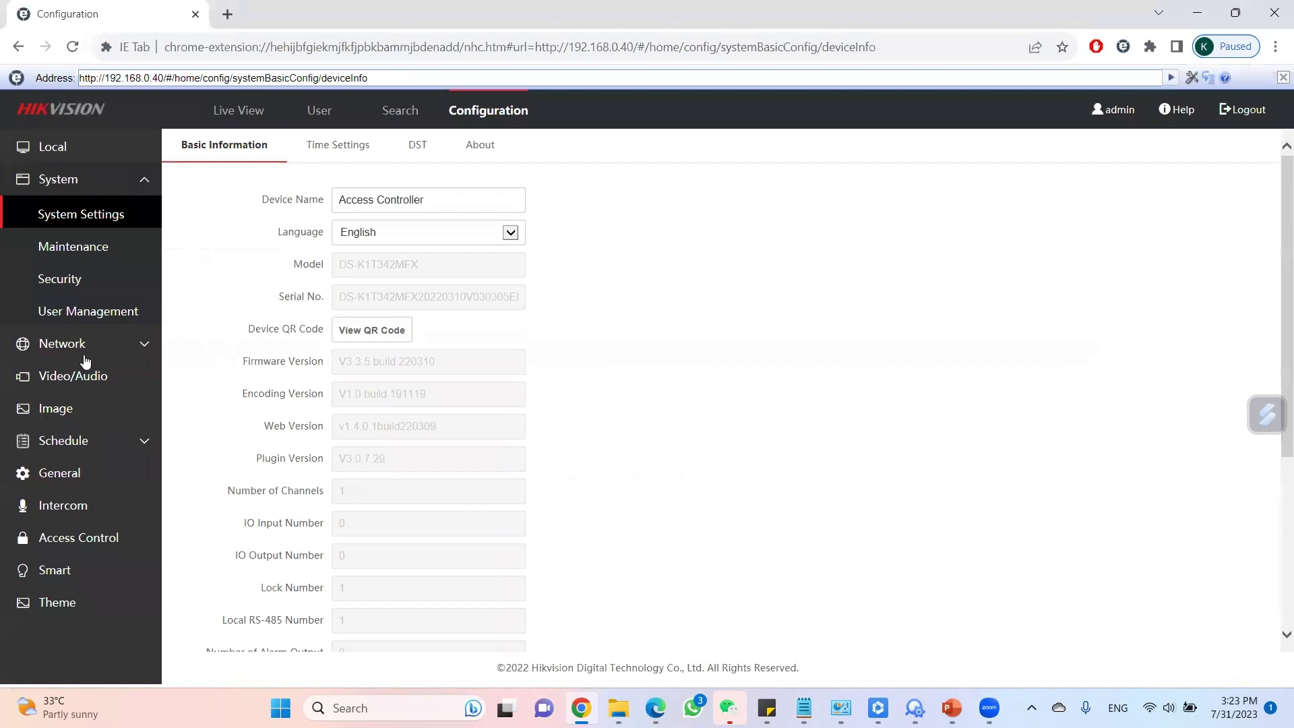
# Under Network > Advanced > Platform Access, set Platform Access Mode to Hik-Connect and save.
pyautogui.click(84, 350)
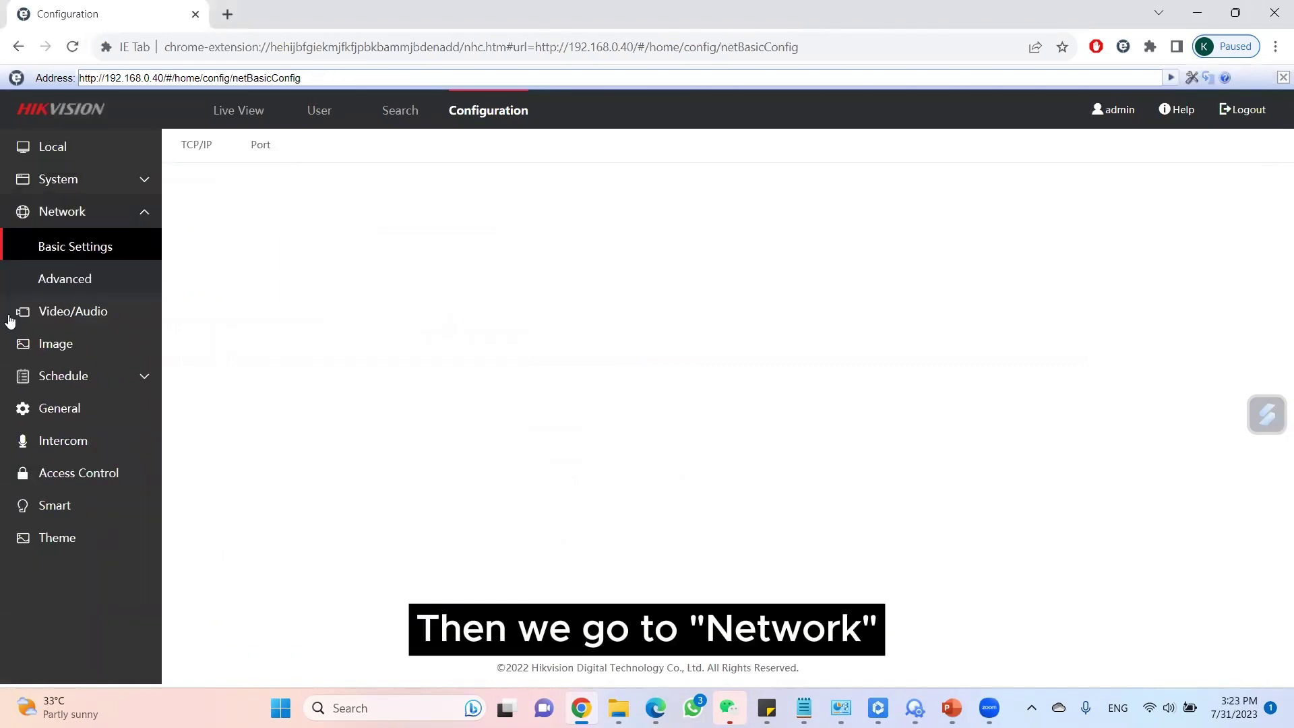
pyautogui.click(66, 282)
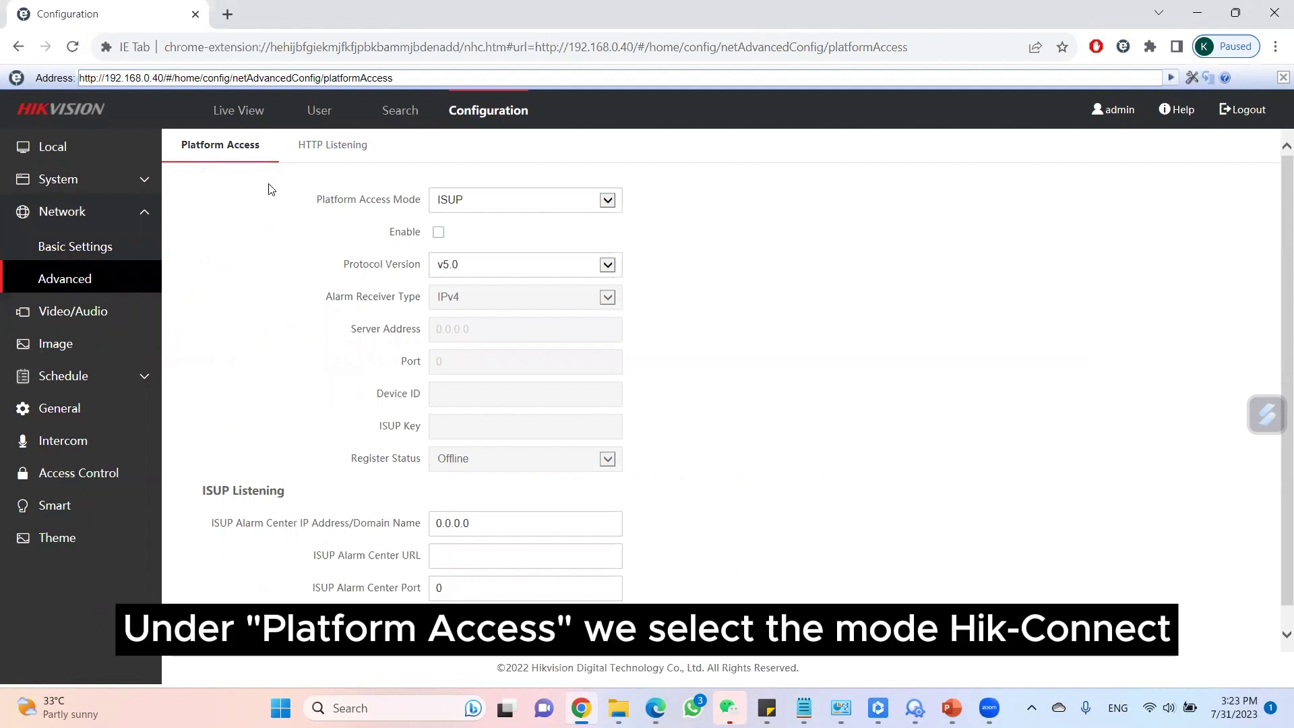
pyautogui.click(608, 201)
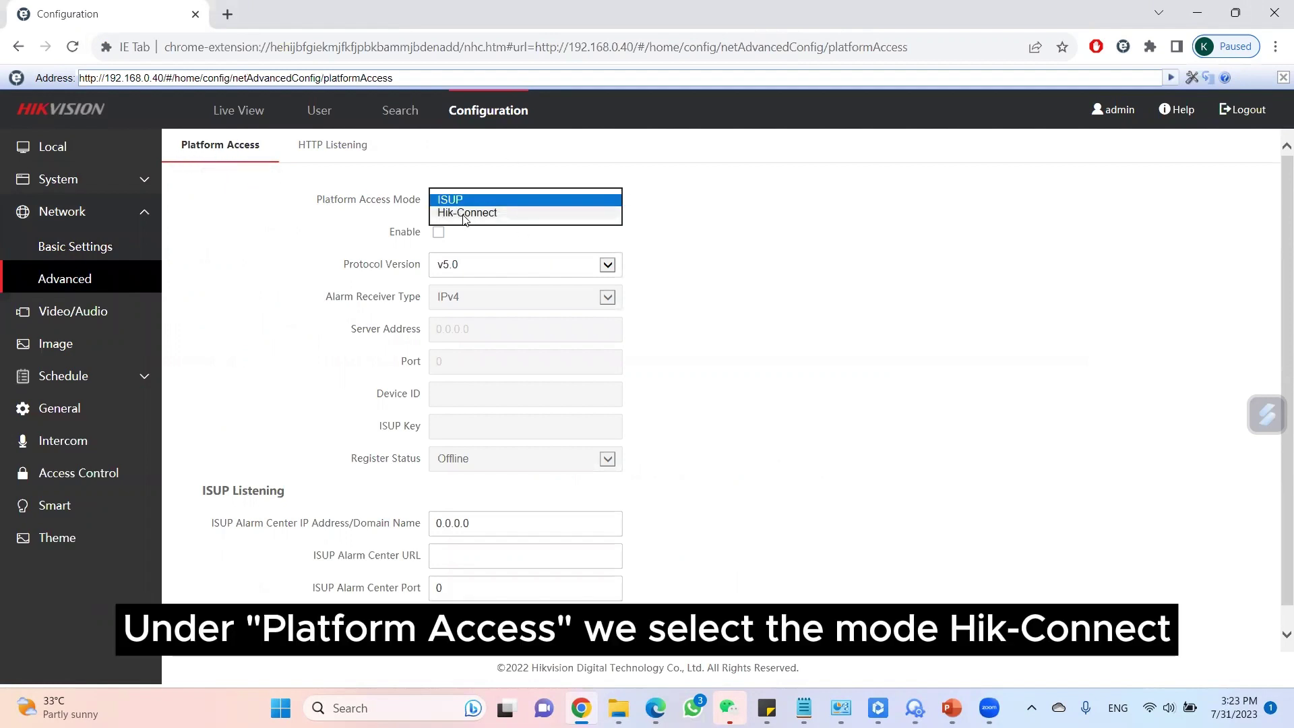
pyautogui.click(465, 213)
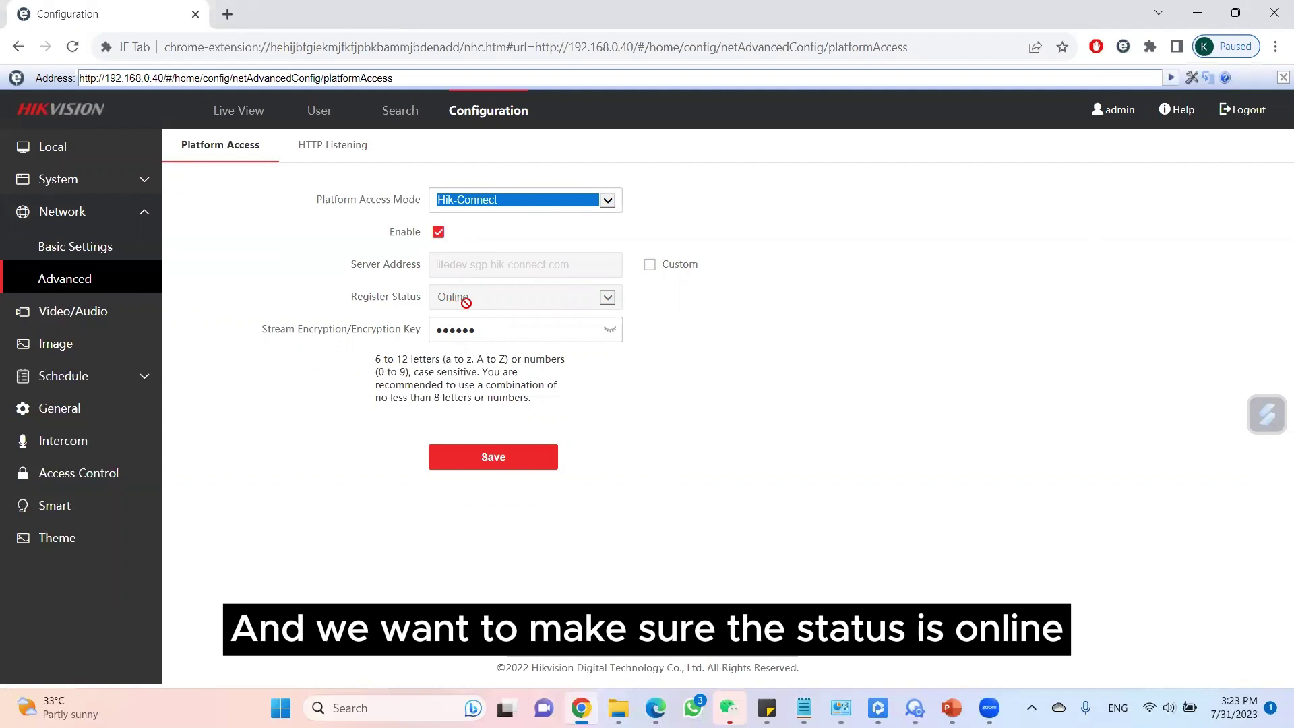
pyautogui.click(519, 465)
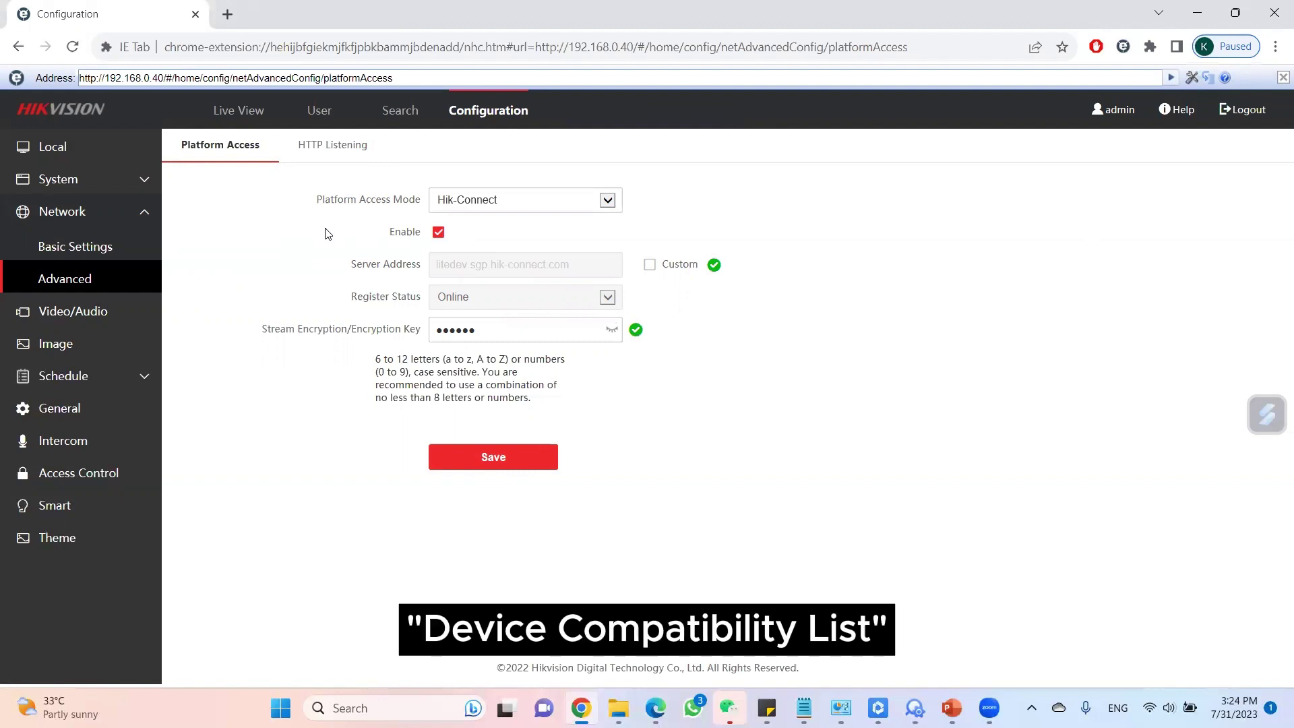
# Search the web for 'hikcentral connect' and open the official HikCentral Connect website.
pyautogui.click(230, 16)
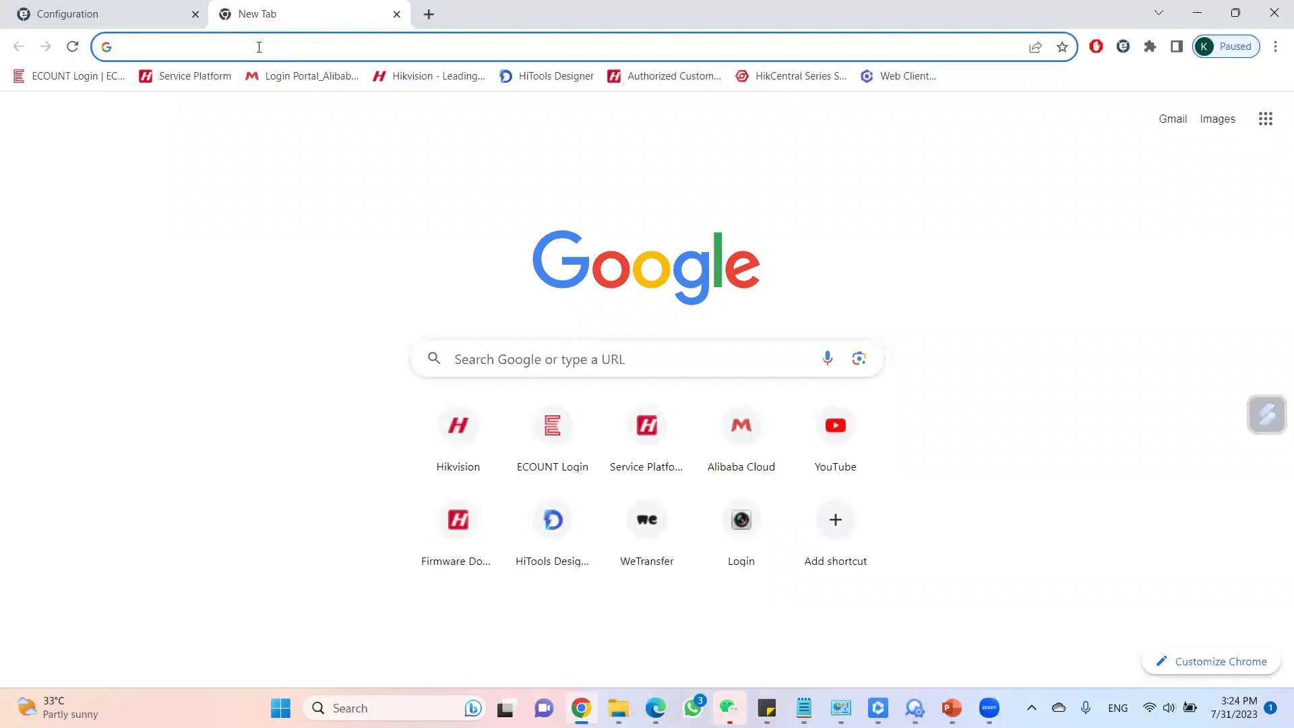
pyautogui.write('hikcentral connect')
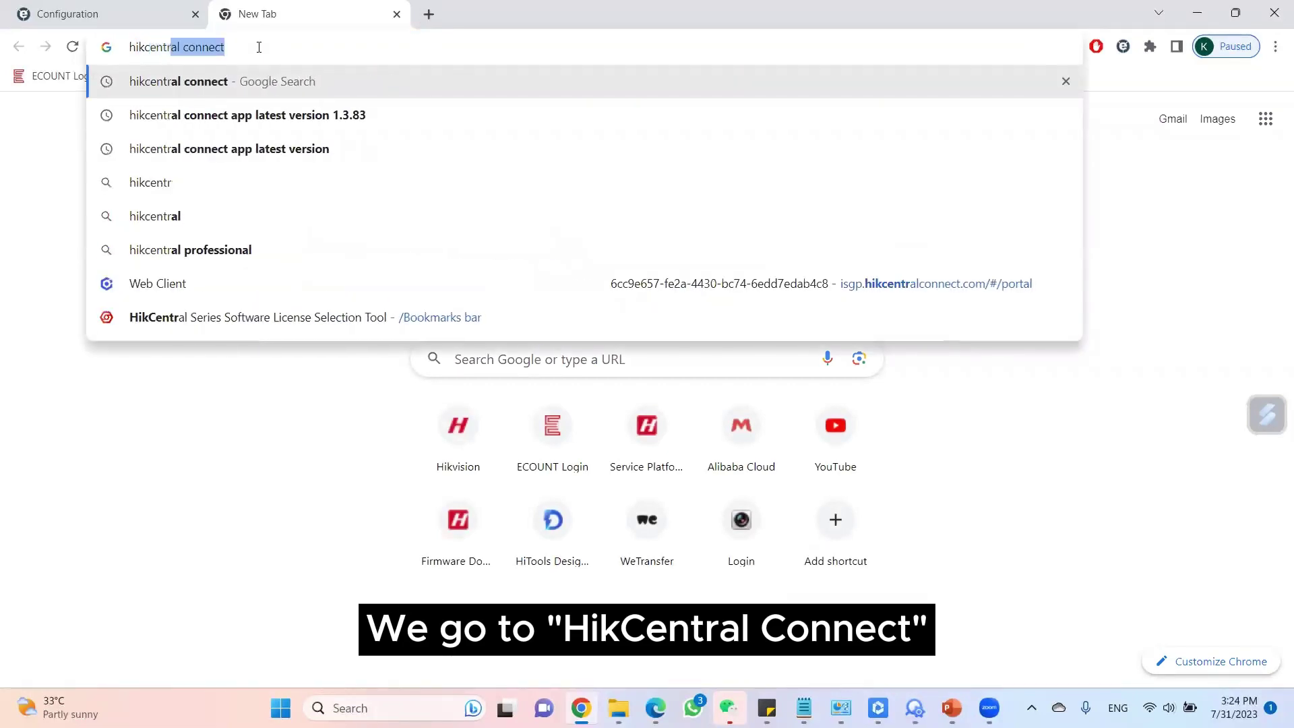
pyautogui.press('Return')
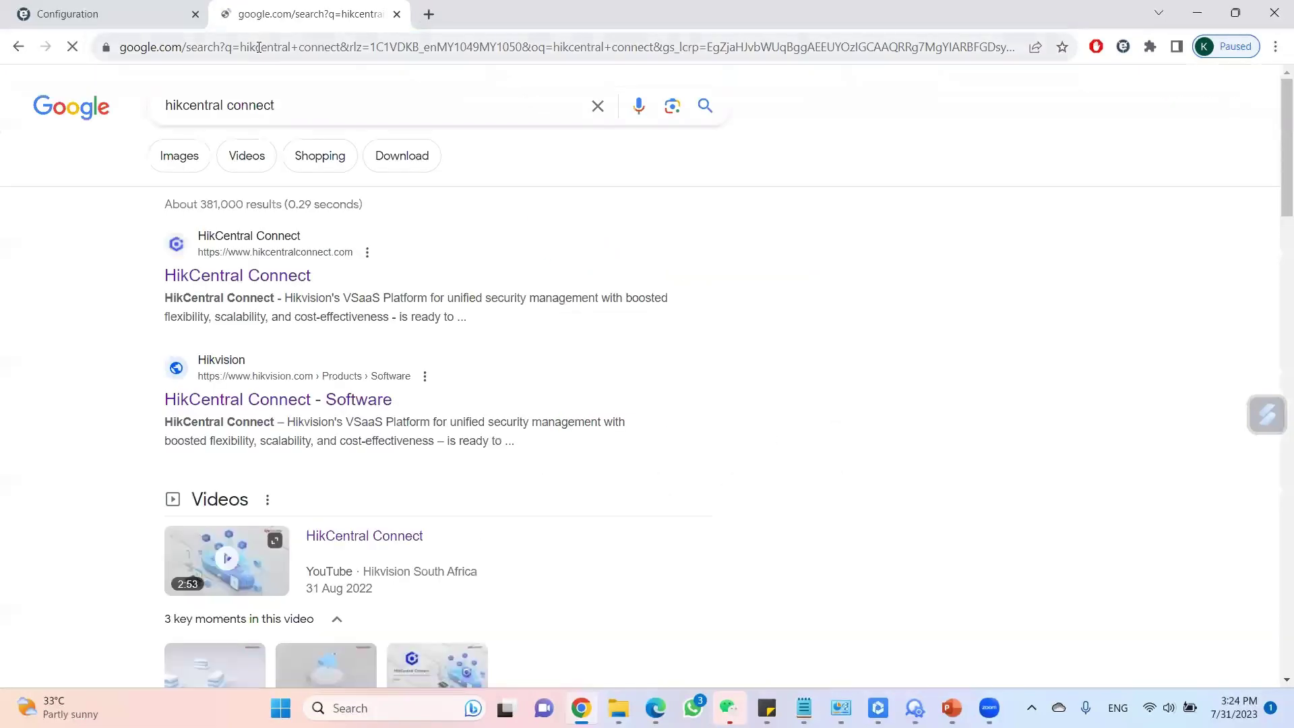
pyautogui.click(276, 281)
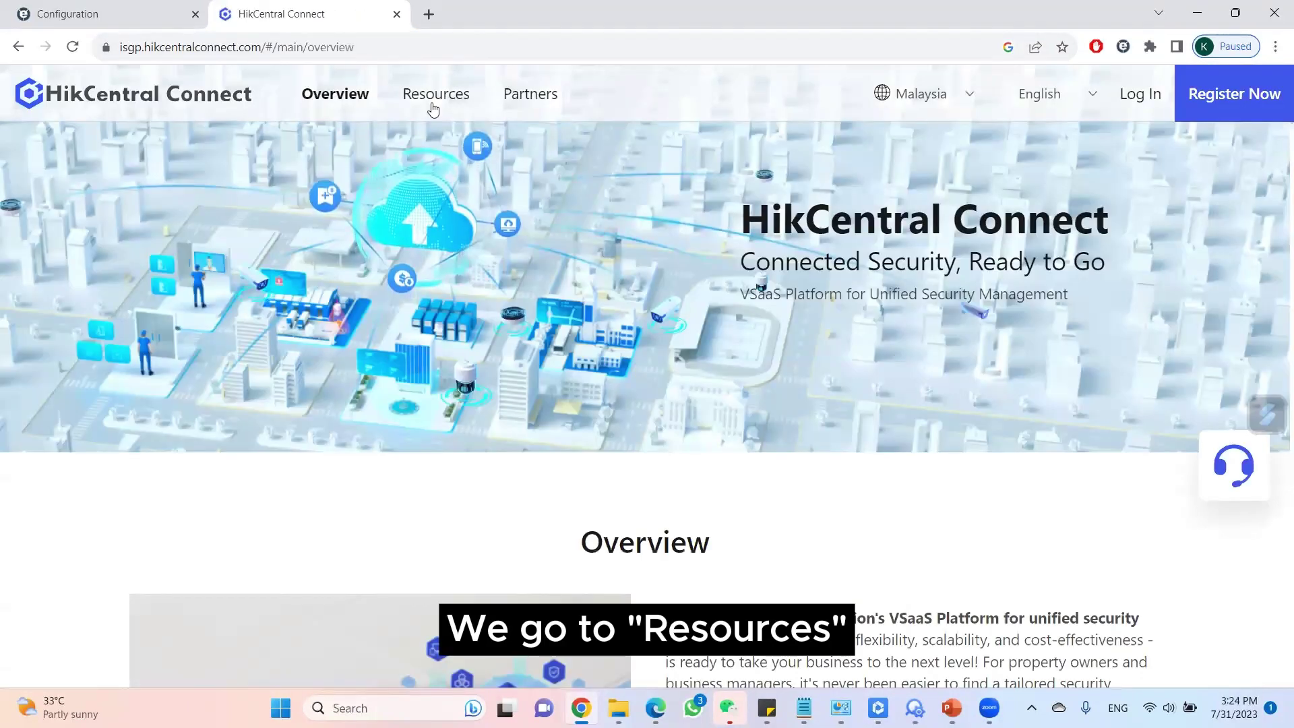
# Open the Device Compatibility List and search '342' to locate the DS-K1T342MX entry.
pyautogui.click(432, 105)
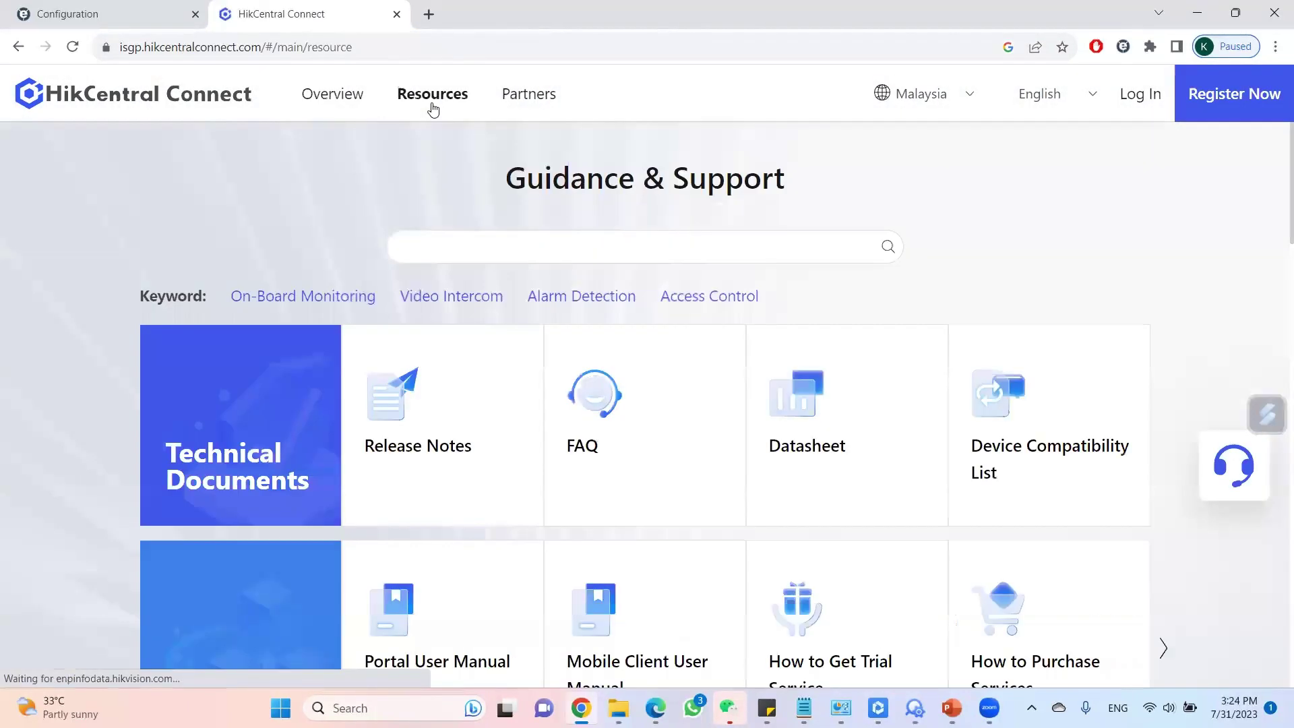
pyautogui.click(1057, 456)
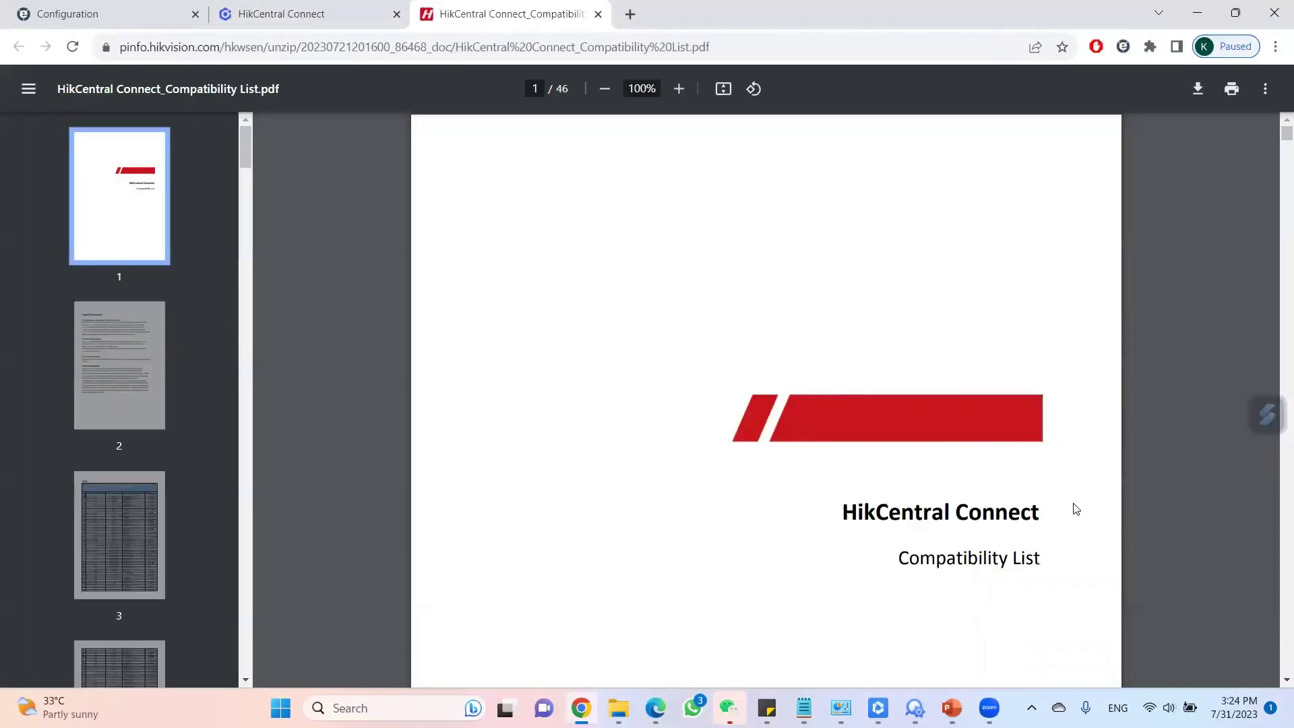
pyautogui.hotkey('ctrl', 'f')
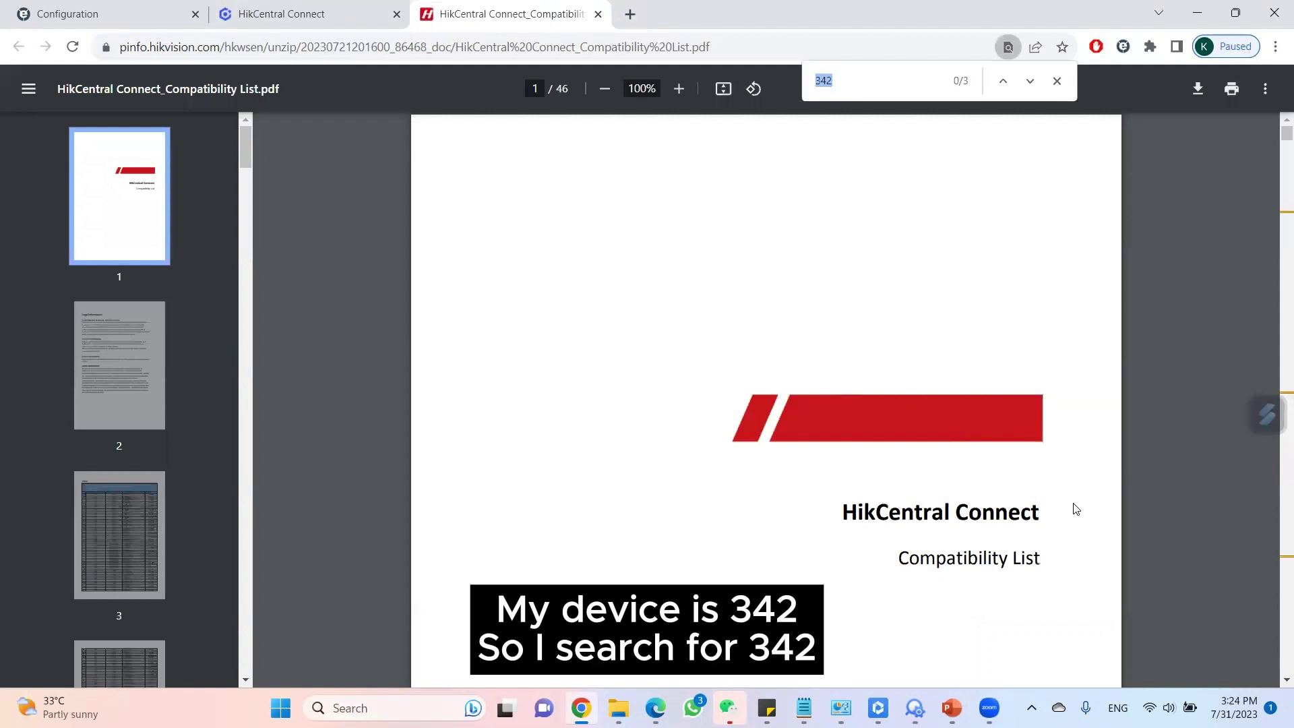
pyautogui.write('342')
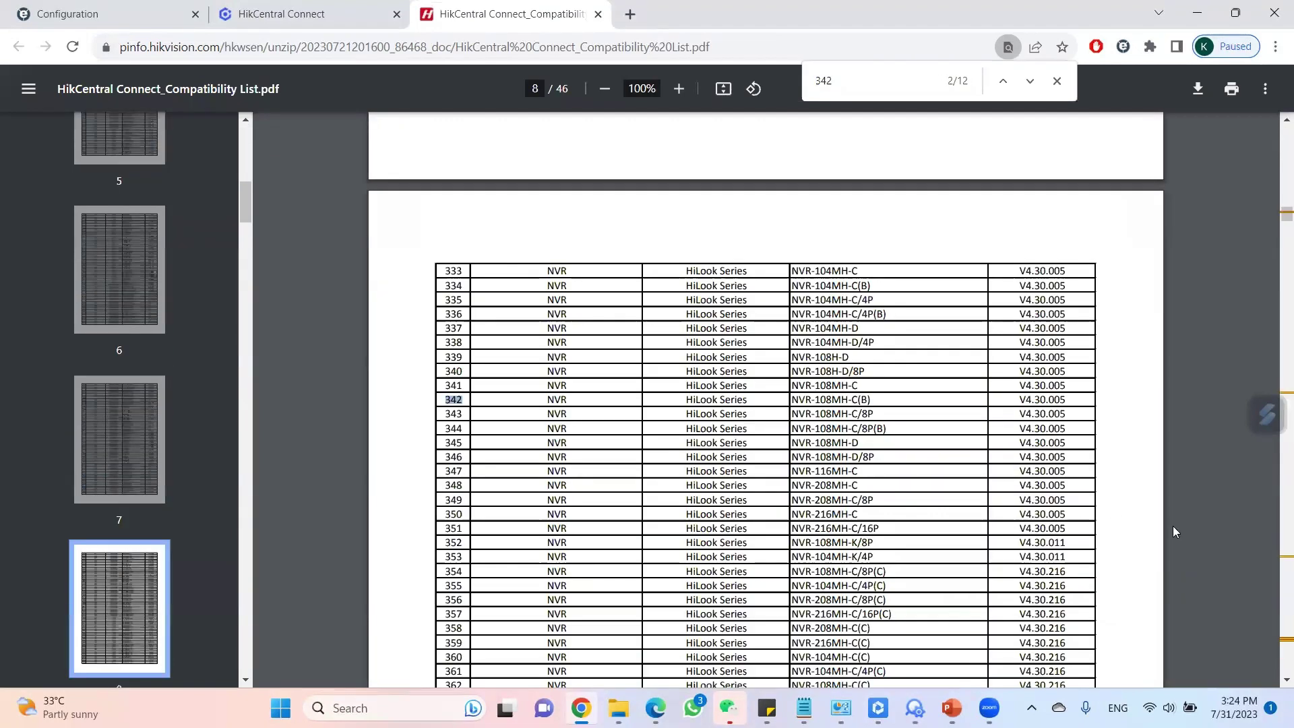
pyautogui.press('Return')
pyautogui.press('Return')
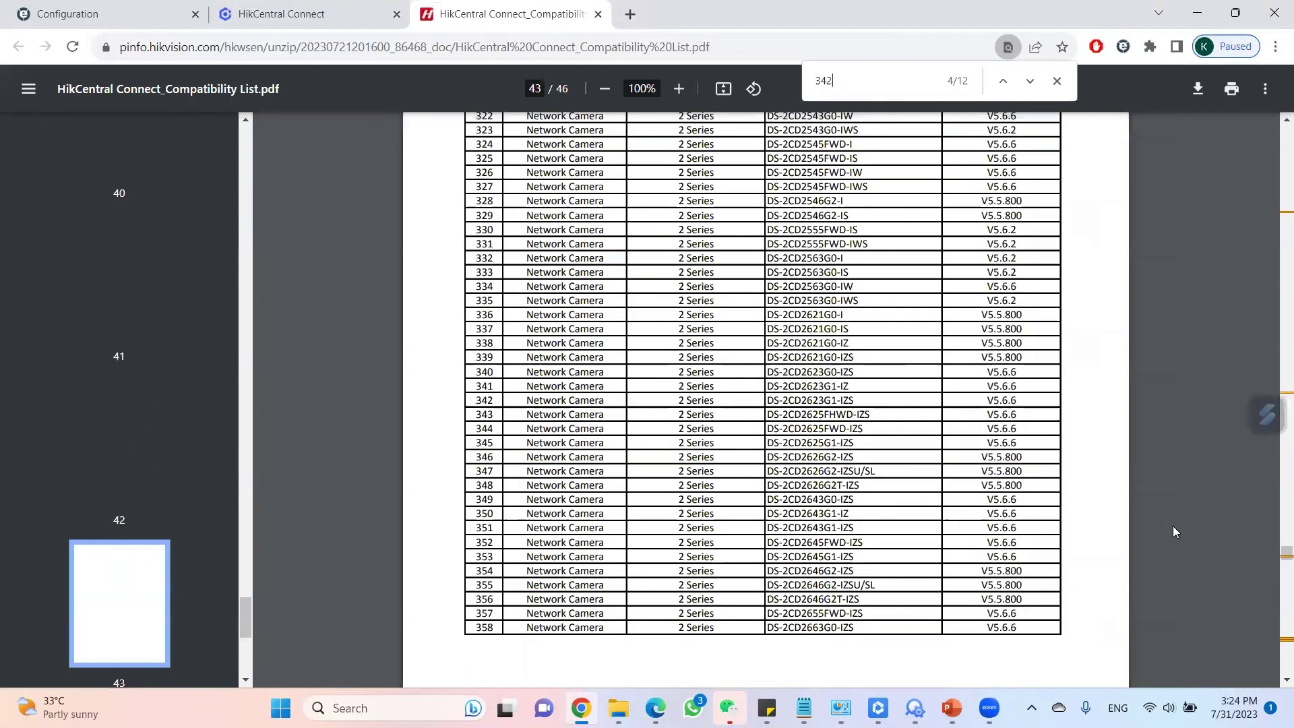
pyautogui.moveTo(841, 404); pyautogui.dragTo(780, 410)
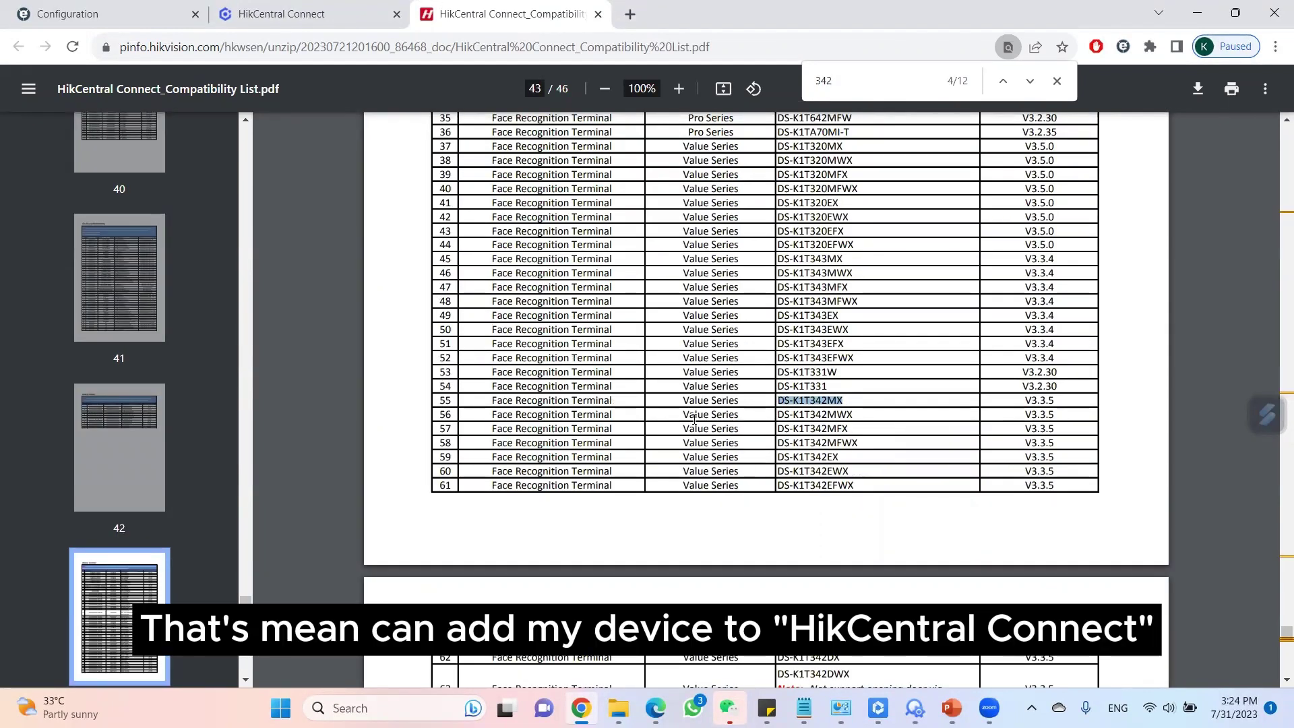
# Log in to the HikCentral Connect portal with the account e-mail and password.
pyautogui.click(281, 10)
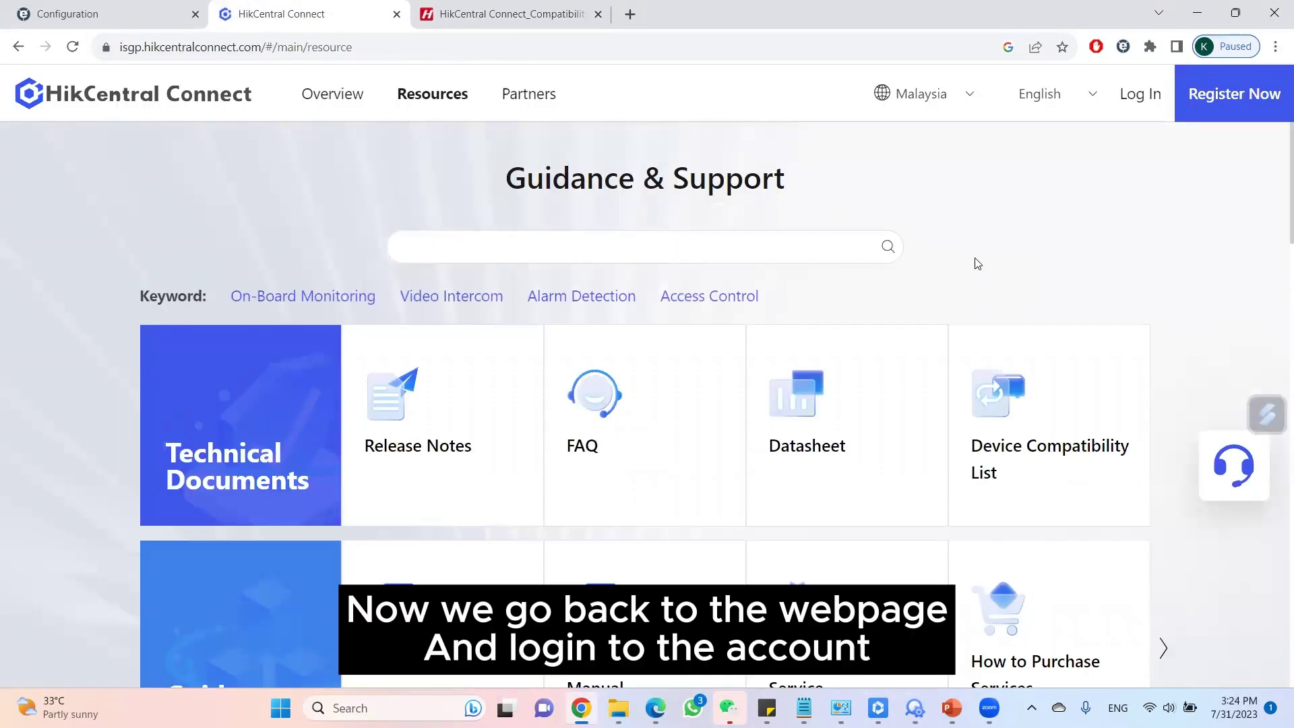
pyautogui.click(1146, 107)
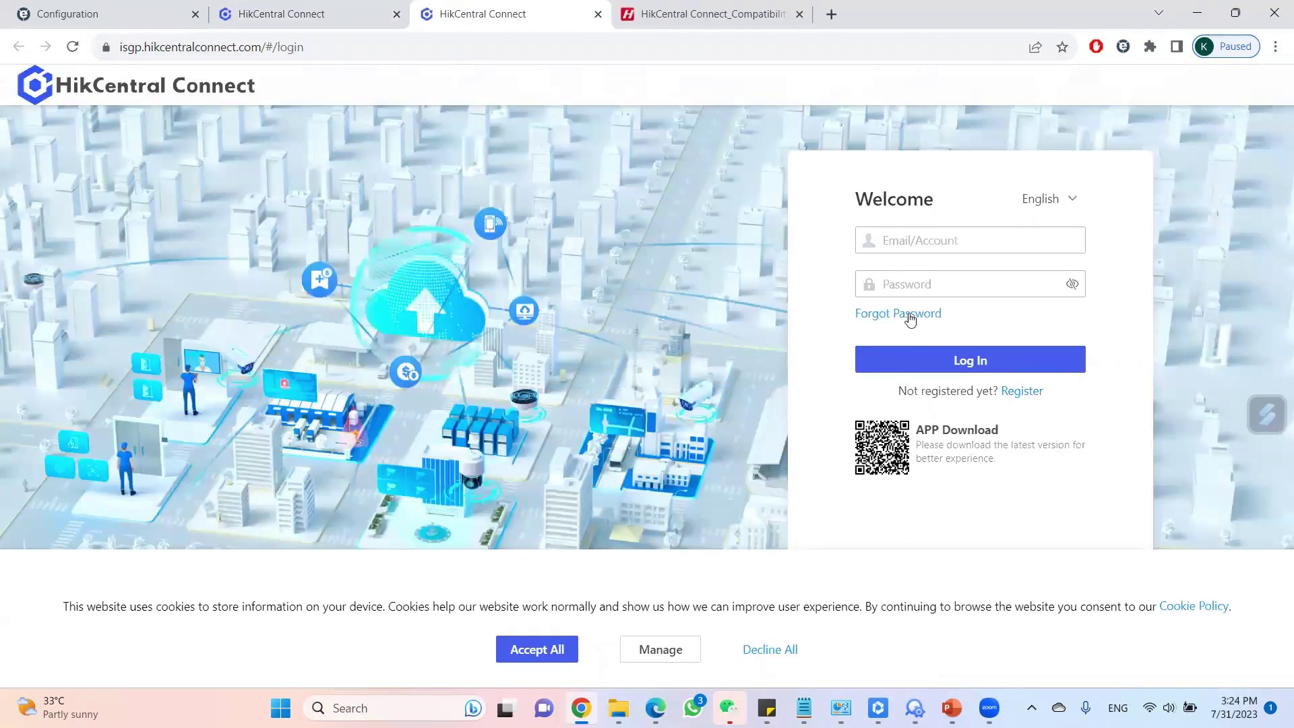
pyautogui.click(902, 242)
pyautogui.press('Tab')
pyautogui.write('••••••••')
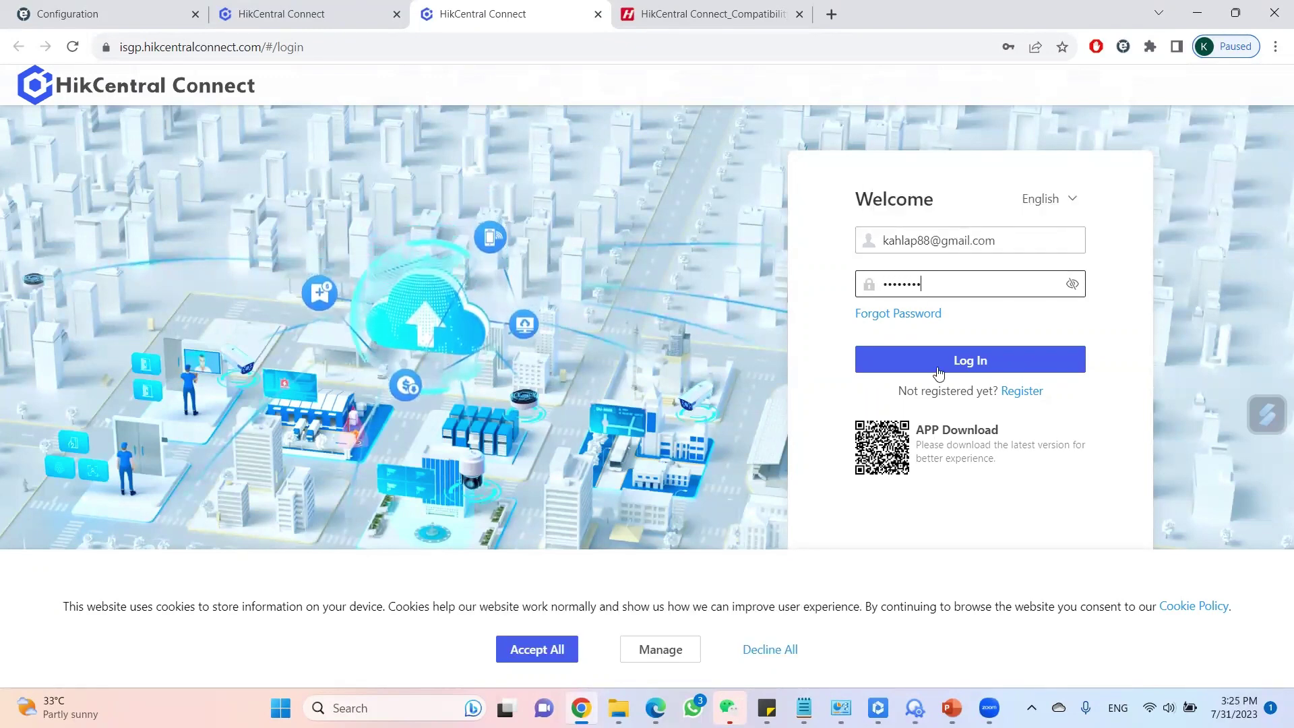
pyautogui.click(937, 369)
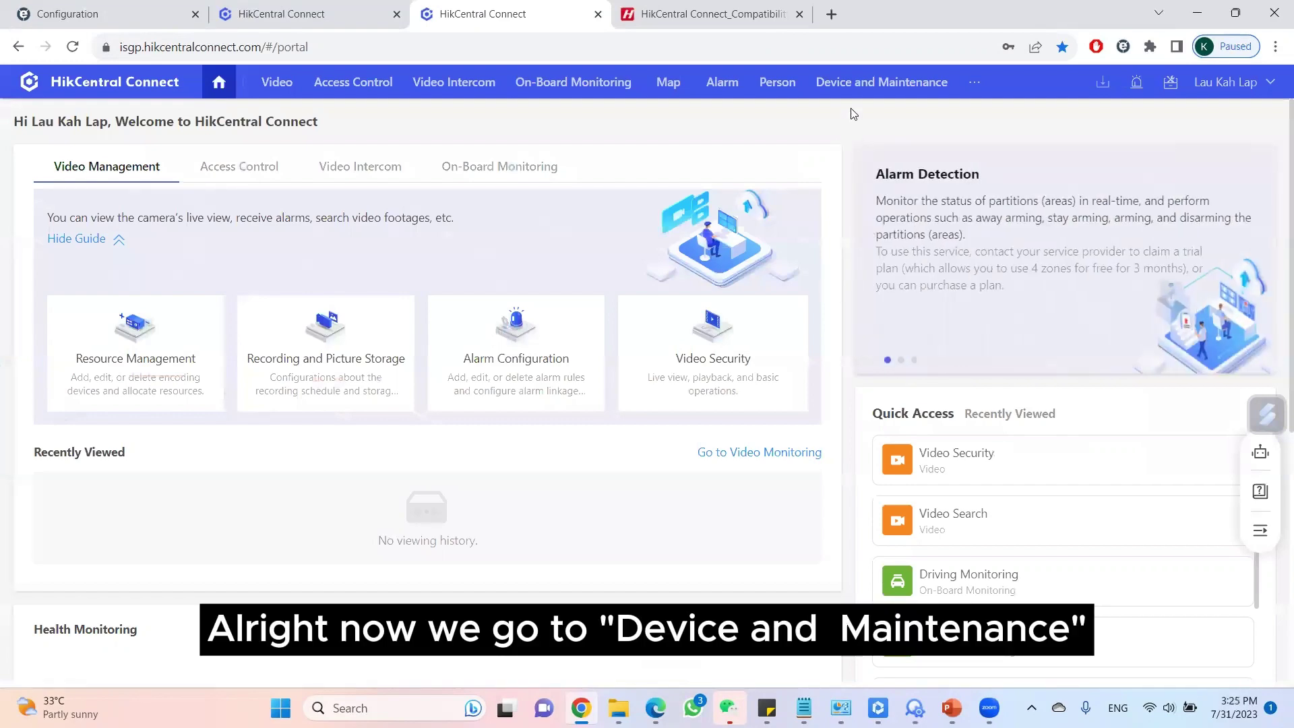
# Open Device and Maintenance, select the viskou group, and show the Access Control Device list.
pyautogui.click(874, 83)
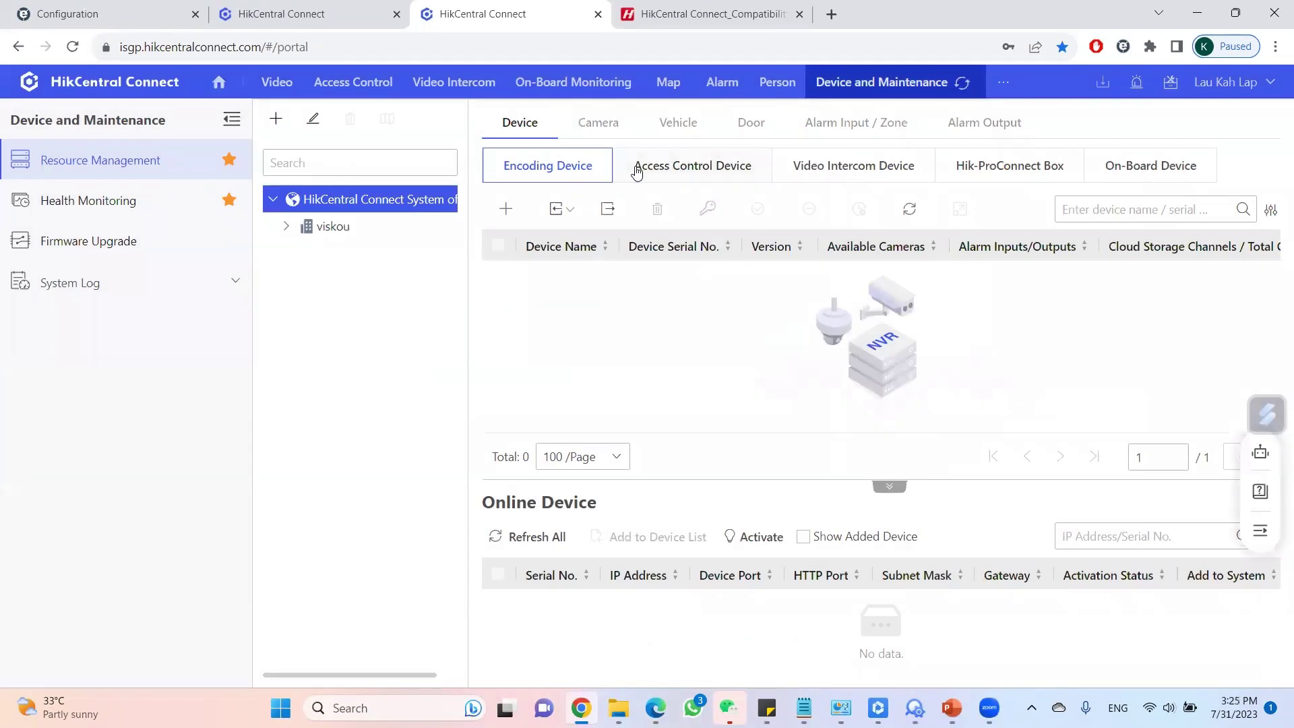
pyautogui.click(311, 234)
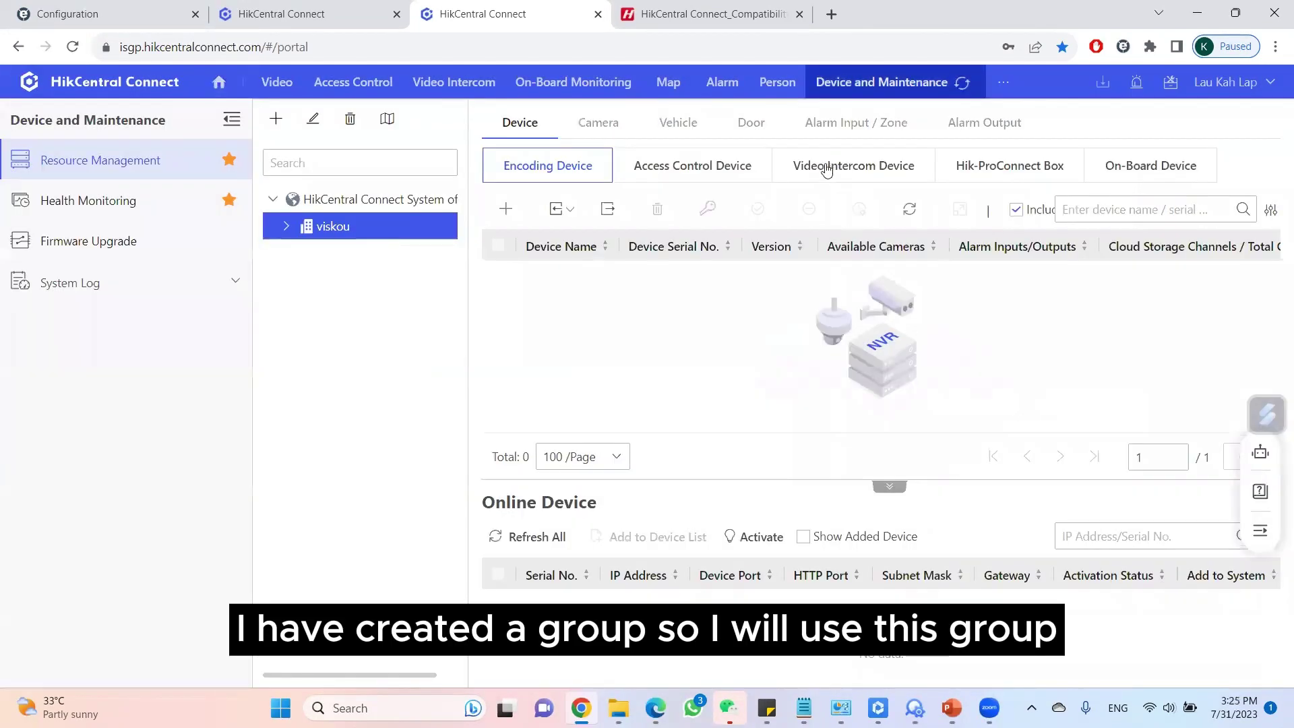
pyautogui.click(689, 174)
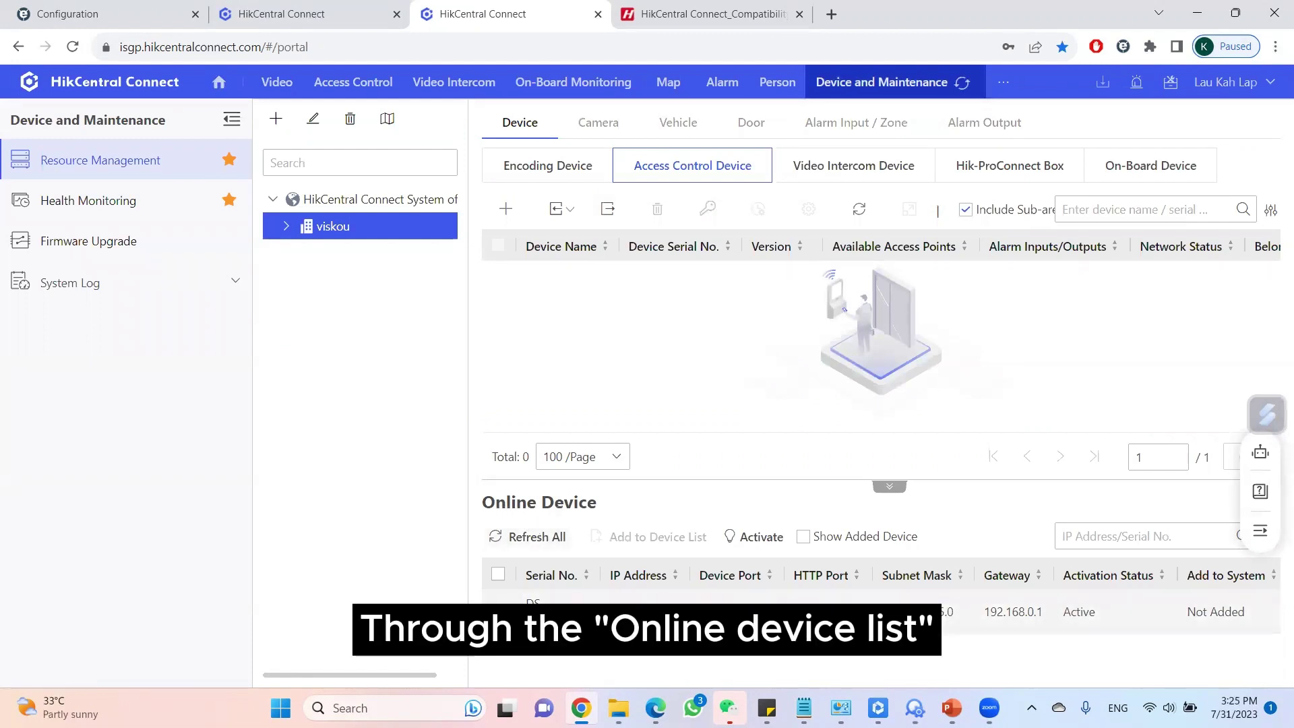
# Add the terminal by serial number and verification code as 'viskou test 123' with its device login.
pyautogui.click(507, 224)
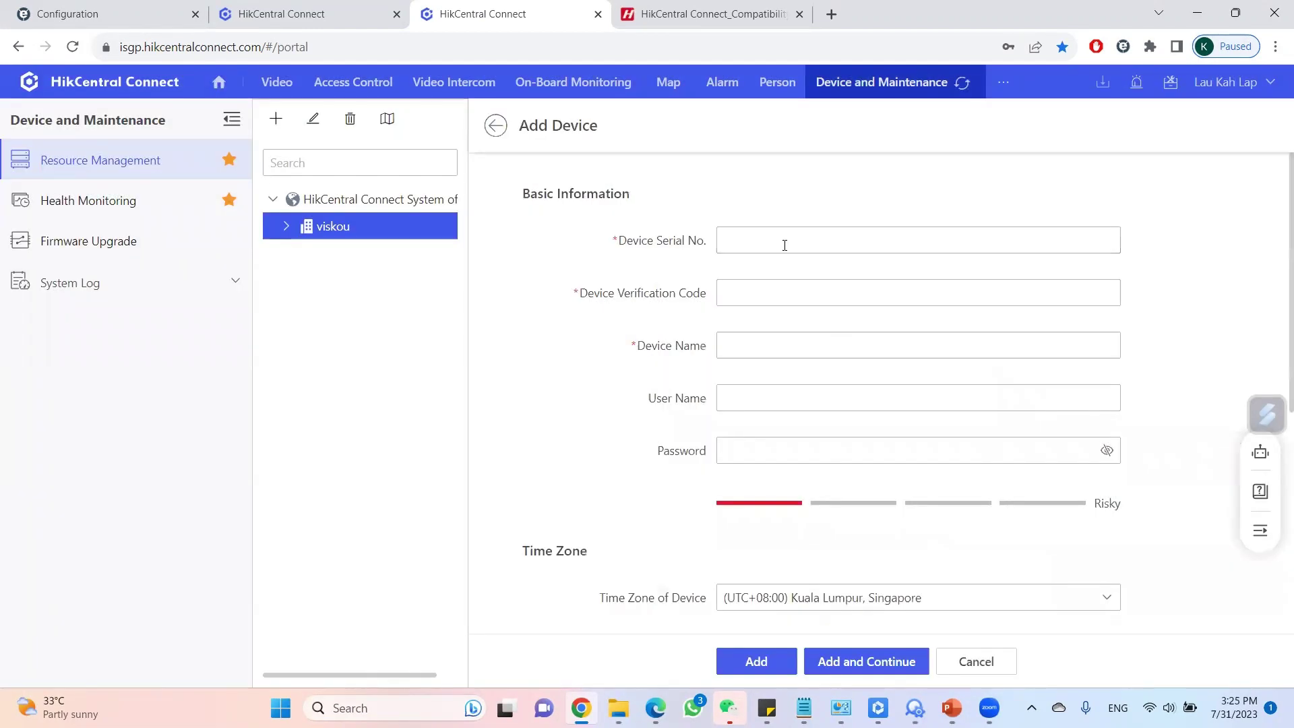
pyautogui.click(785, 245)
pyautogui.write('L353')
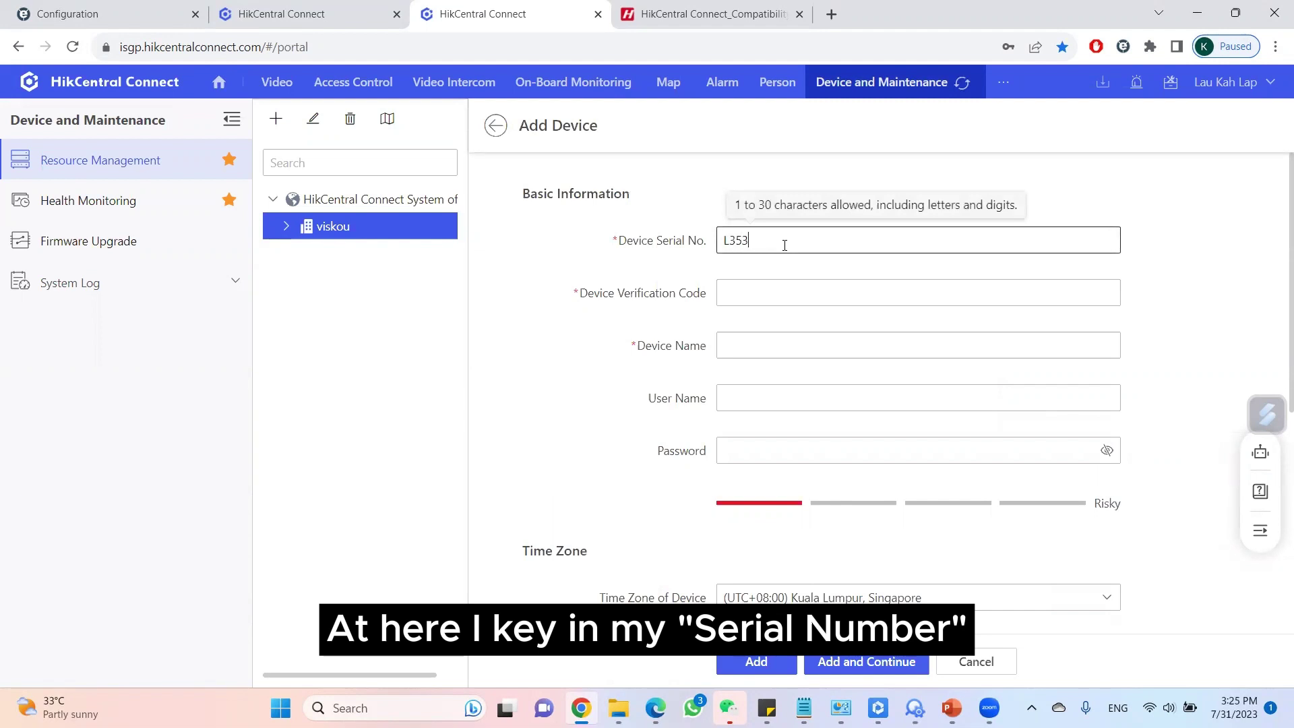
pyautogui.write('57751')
pyautogui.press('Tab')
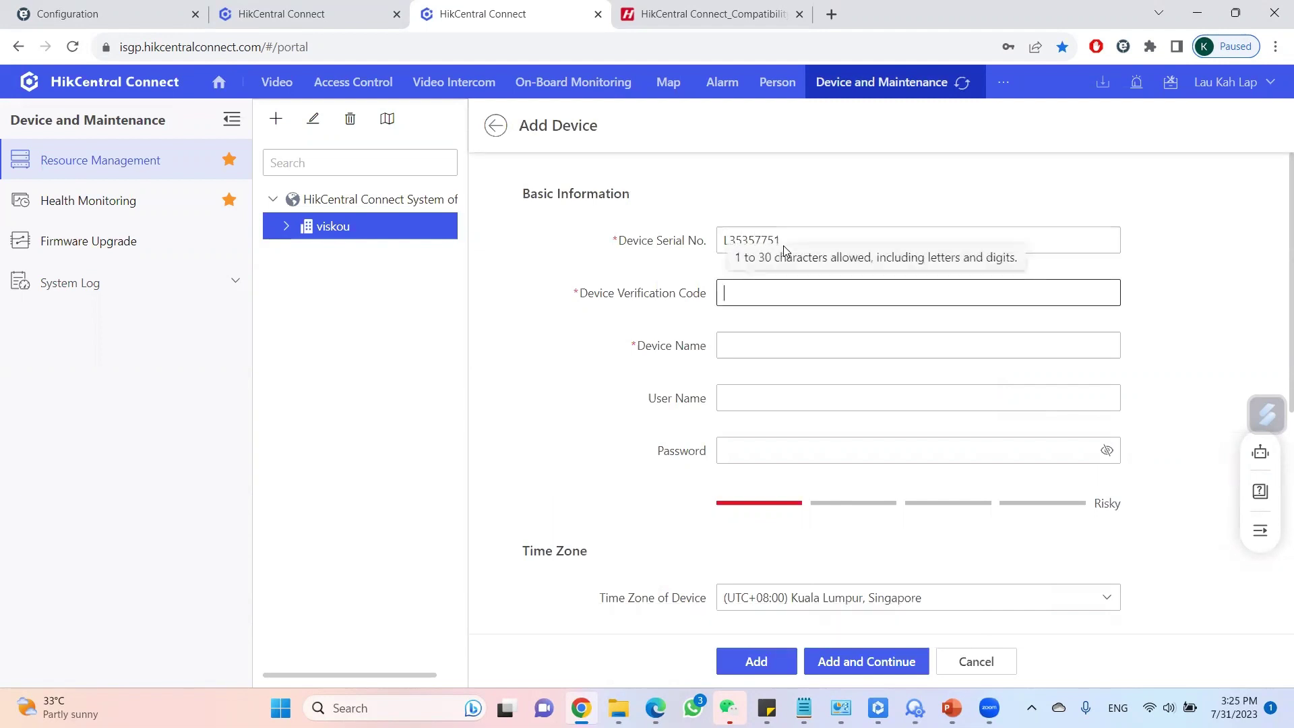
pyautogui.write('123456')
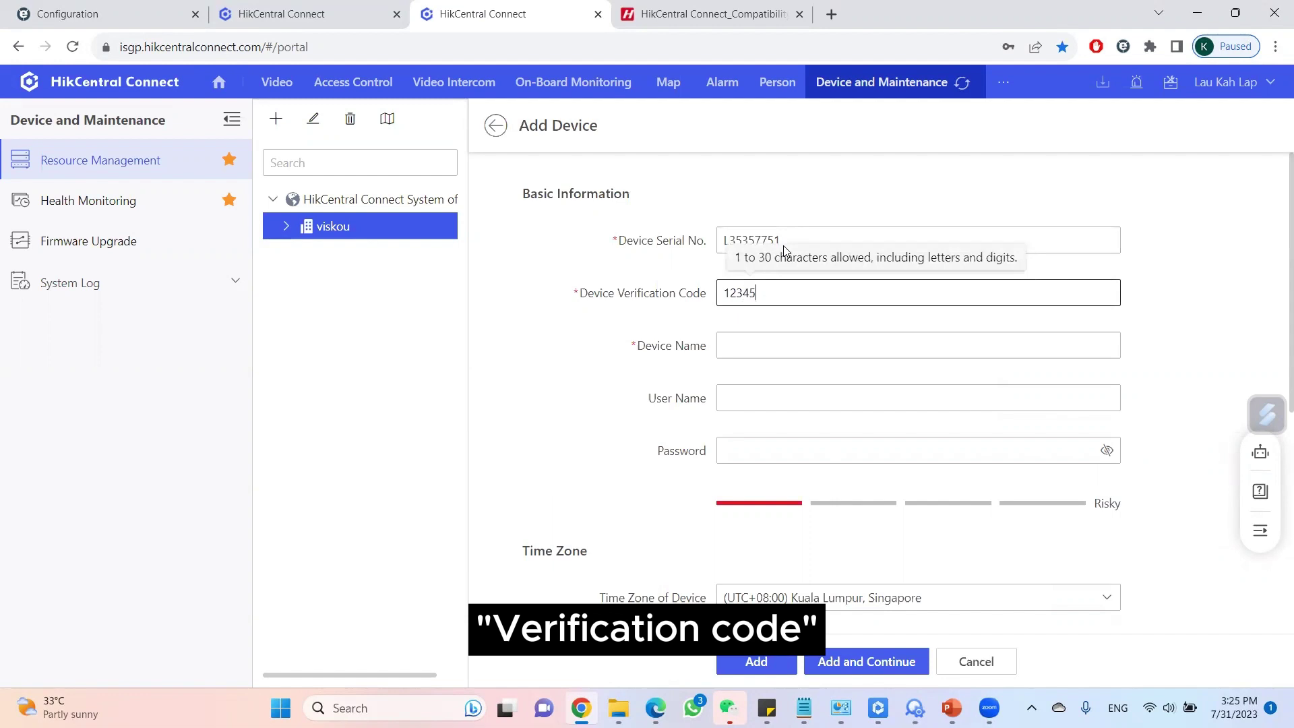
pyautogui.press('Tab')
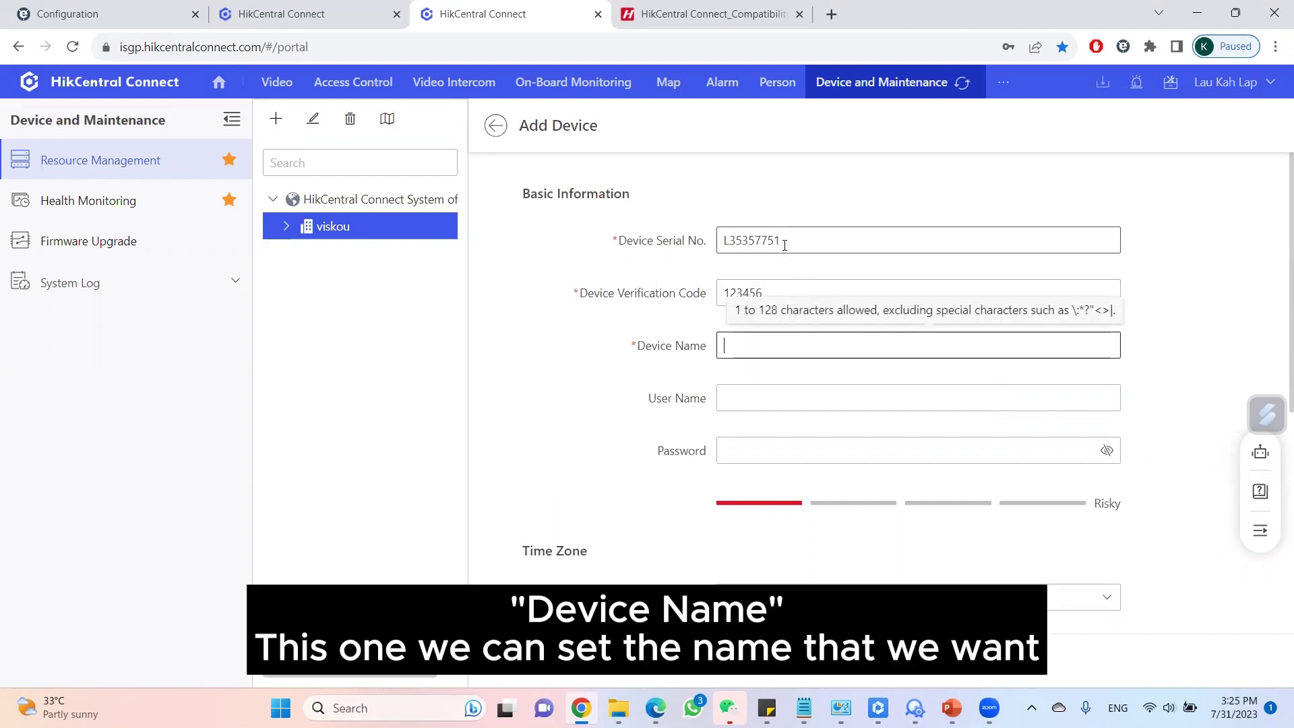
pyautogui.write('viskou test 123')
pyautogui.press('Tab')
pyautogui.write('a')
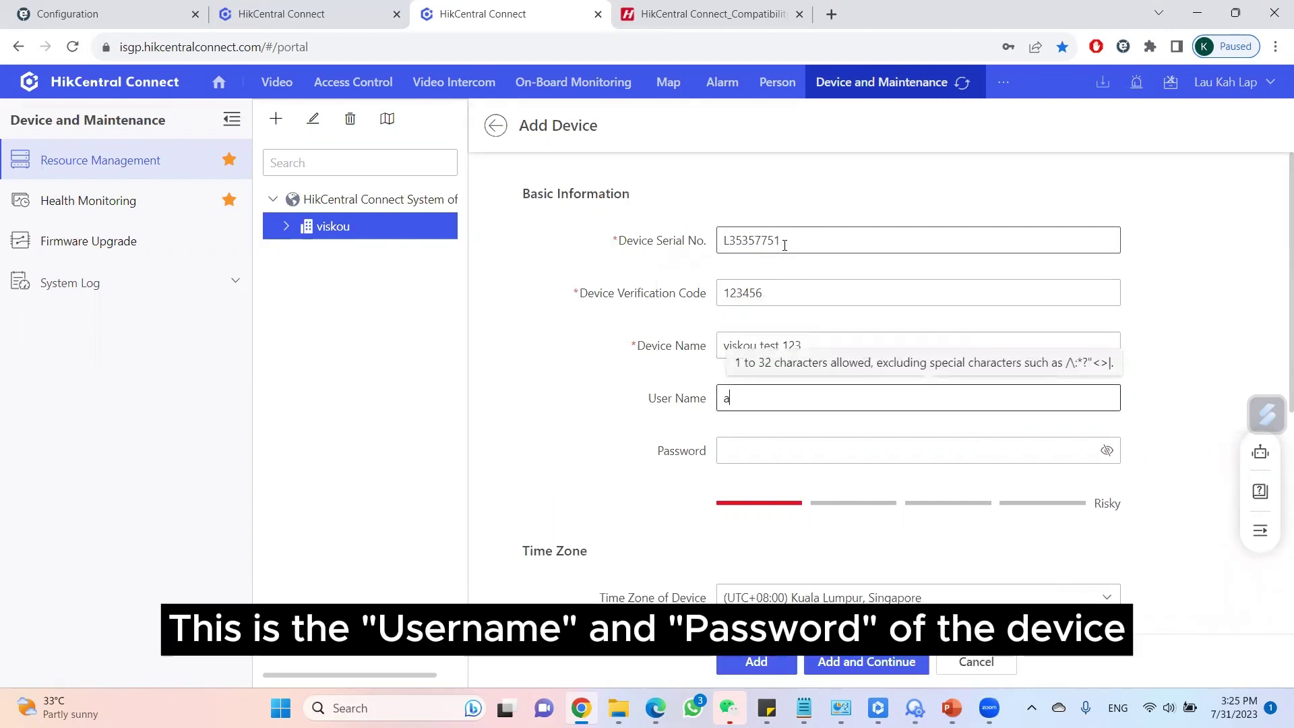
pyautogui.press('Tab')
pyautogui.write('admin123')
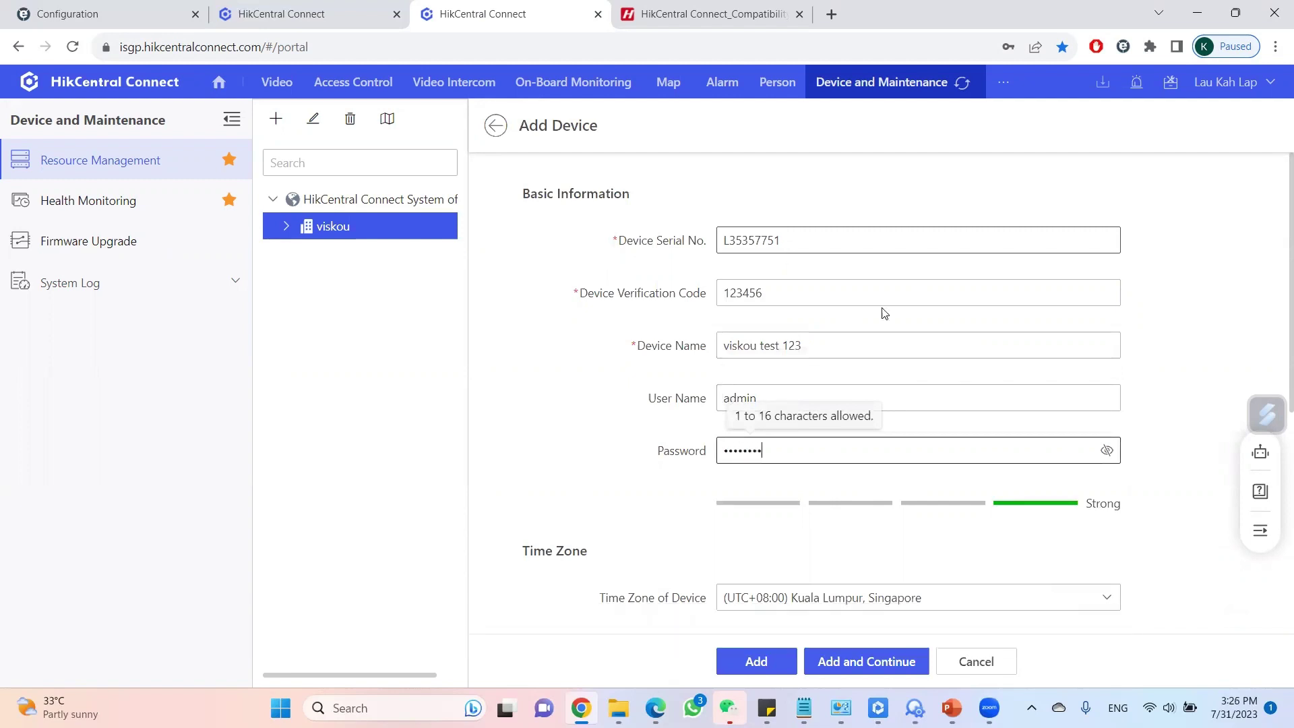
pyautogui.click(762, 665)
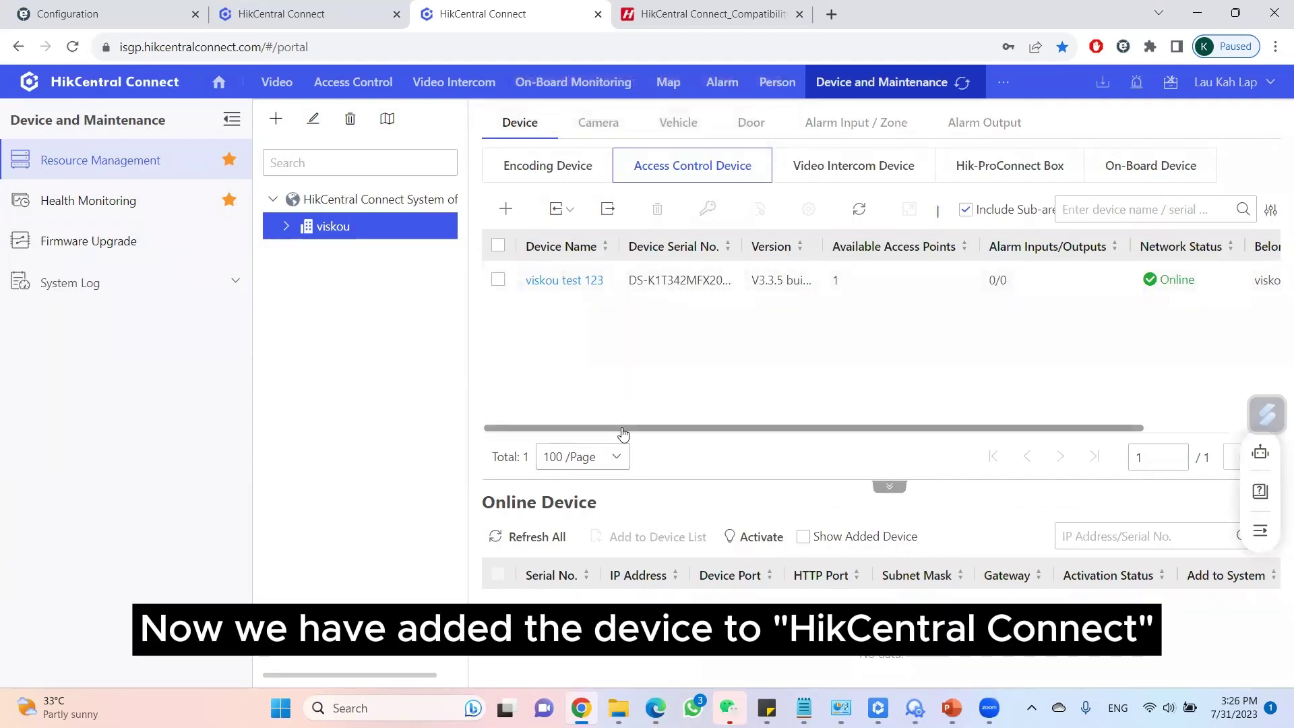
# Review the terminal's remote configuration using the device credentials, then switch to Access Control monitoring.
pyautogui.moveTo(623, 435); pyautogui.dragTo(988, 436)
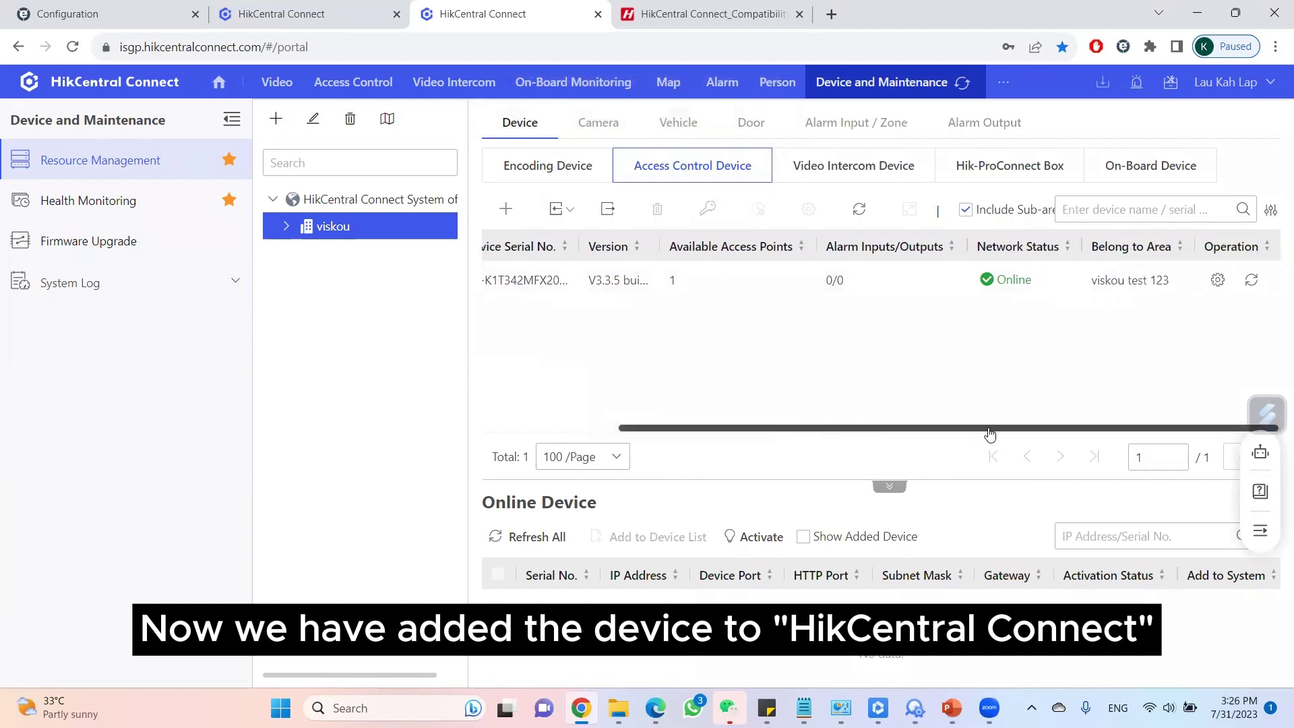
pyautogui.click(1218, 281)
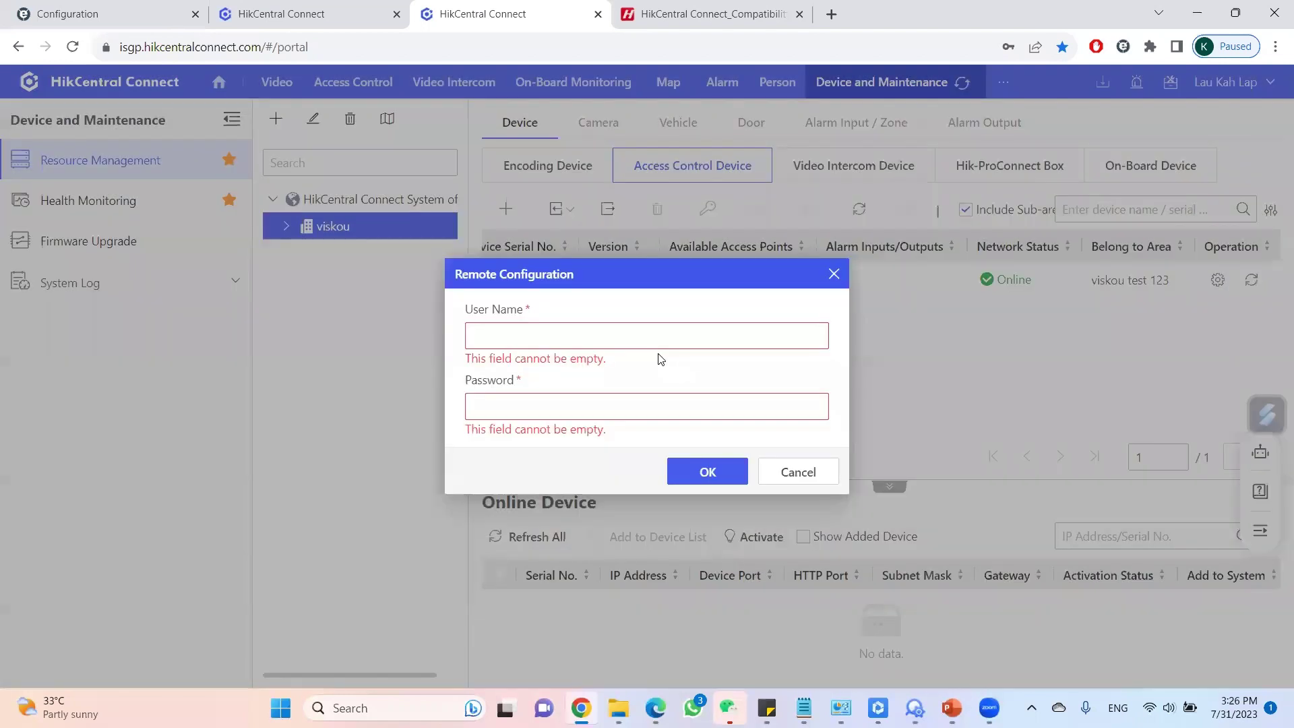
pyautogui.click(654, 345)
pyautogui.write('admin')
pyautogui.press('Tab')
pyautogui.write('*******')
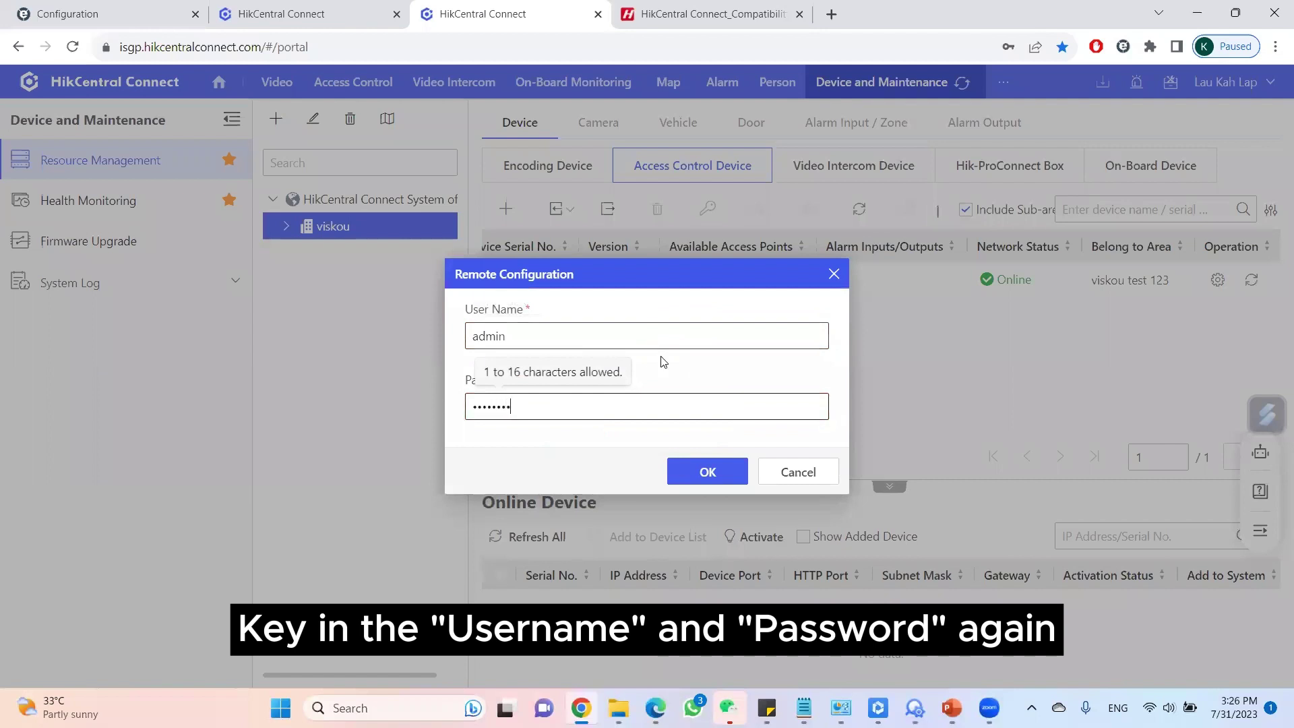
pyautogui.click(708, 469)
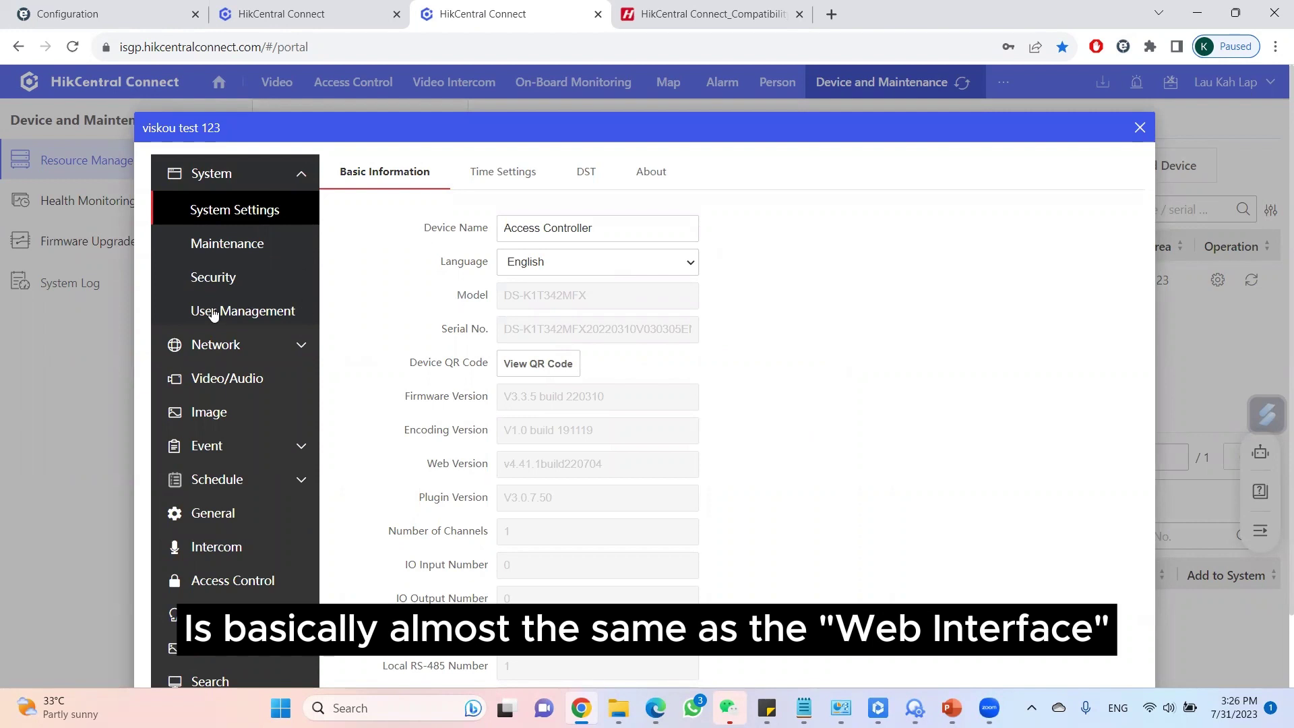
pyautogui.click(1140, 129)
pyautogui.click(346, 83)
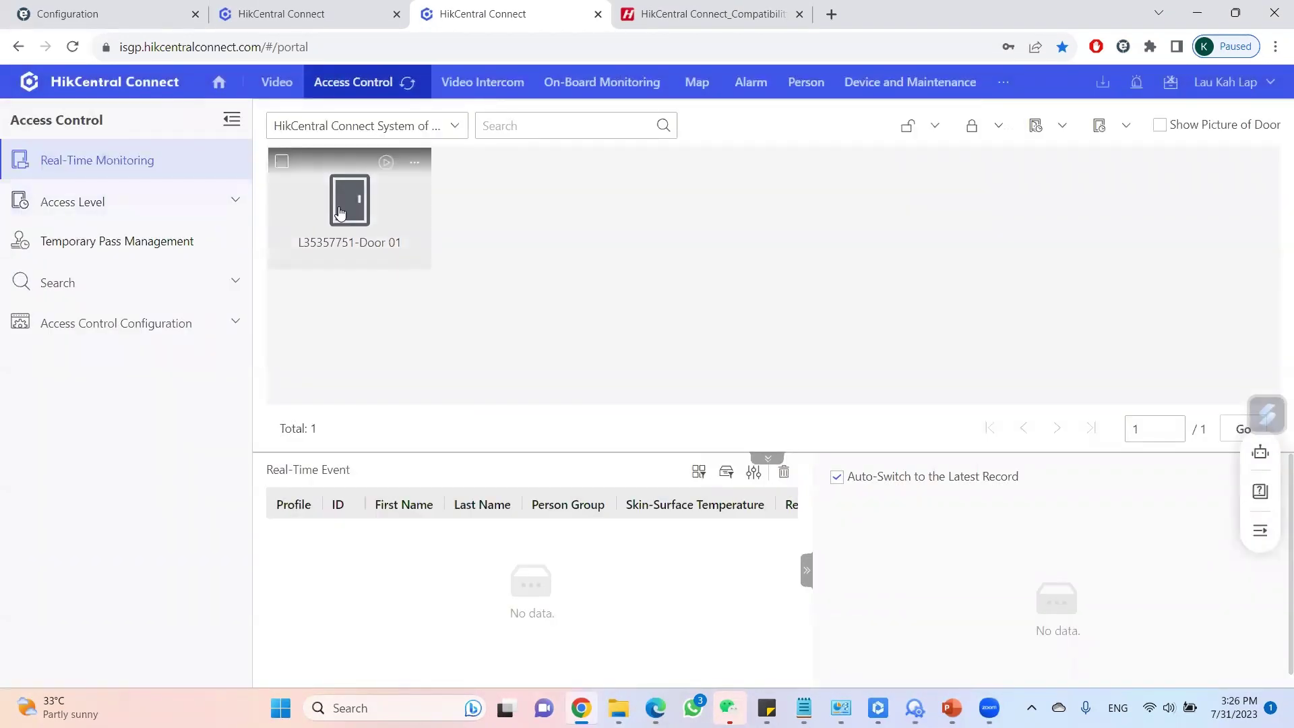
# Start live view of L35357751-Door 01 and unlock it remotely from the door's action menu.
pyautogui.click(388, 165)
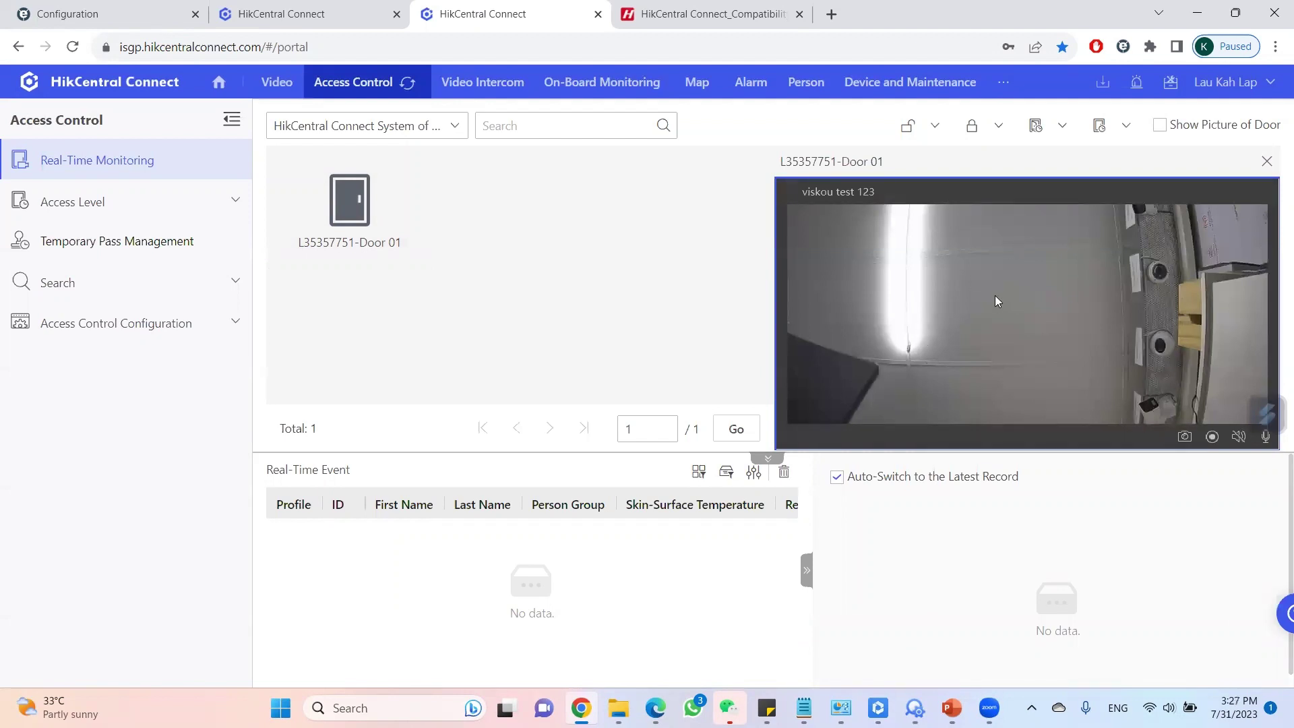
pyautogui.click(908, 128)
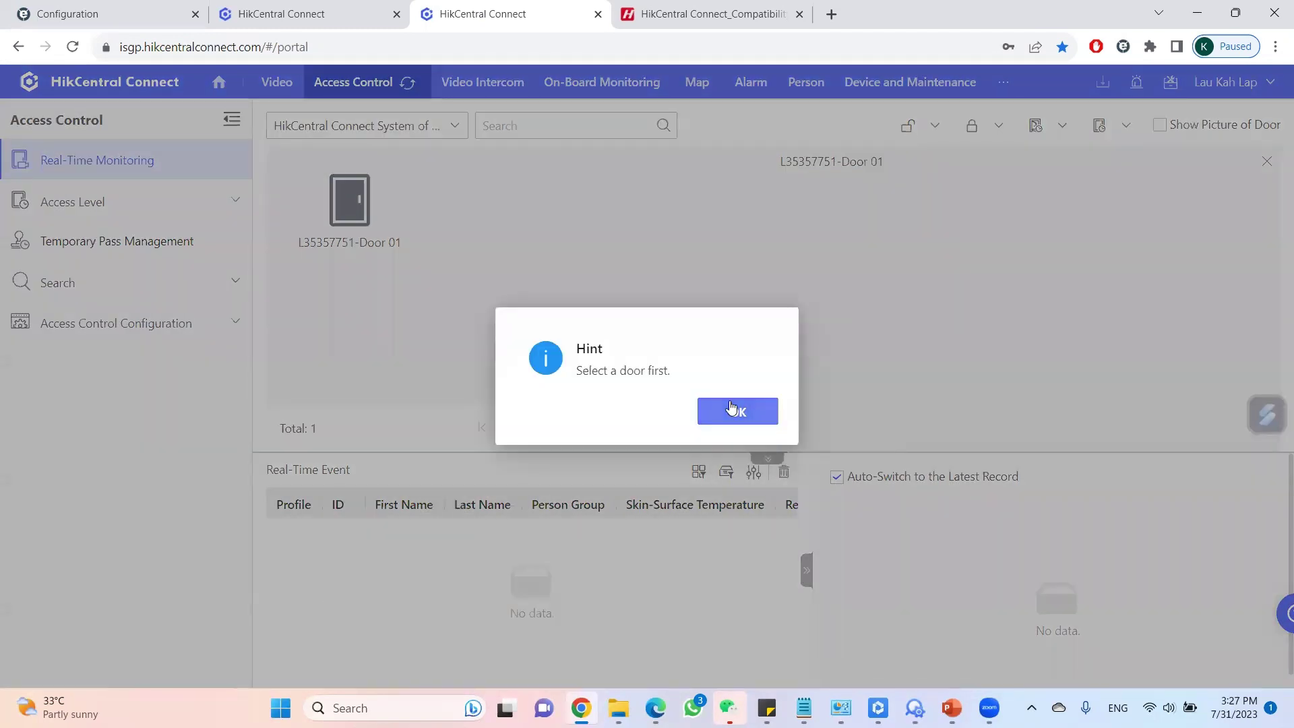
pyautogui.click(733, 412)
pyautogui.click(350, 200)
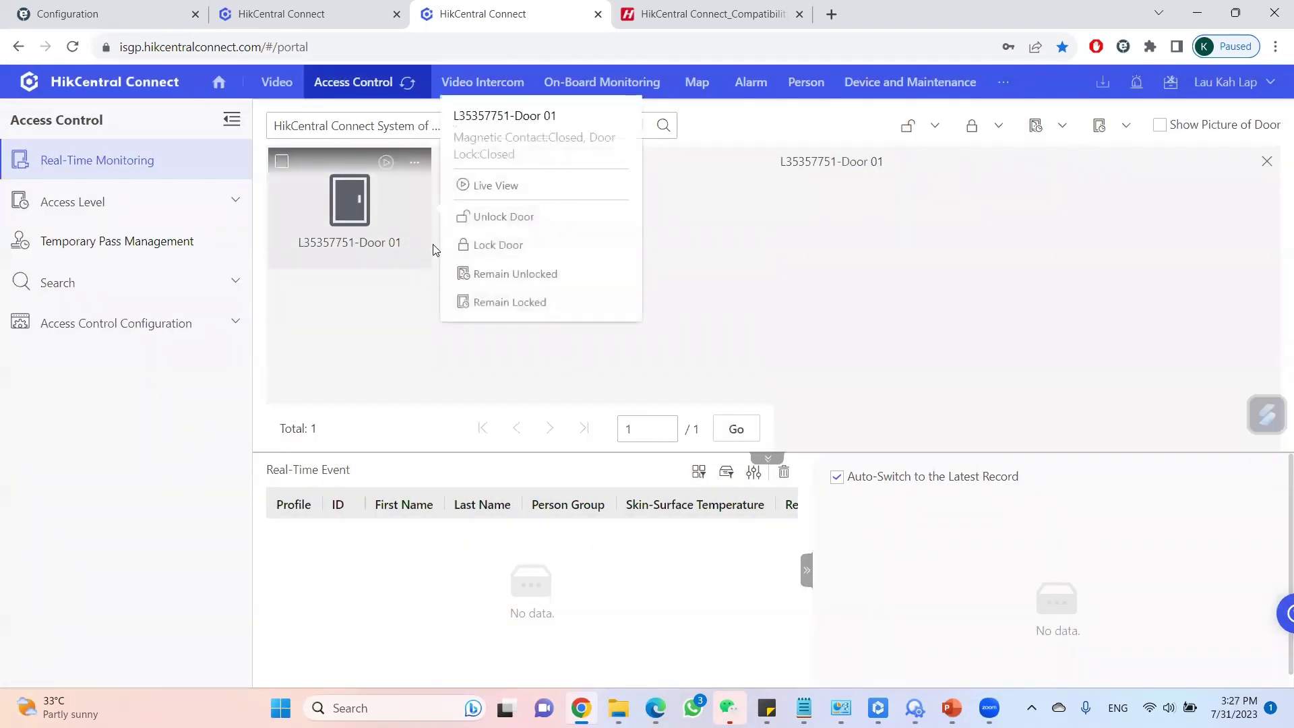
pyautogui.click(496, 220)
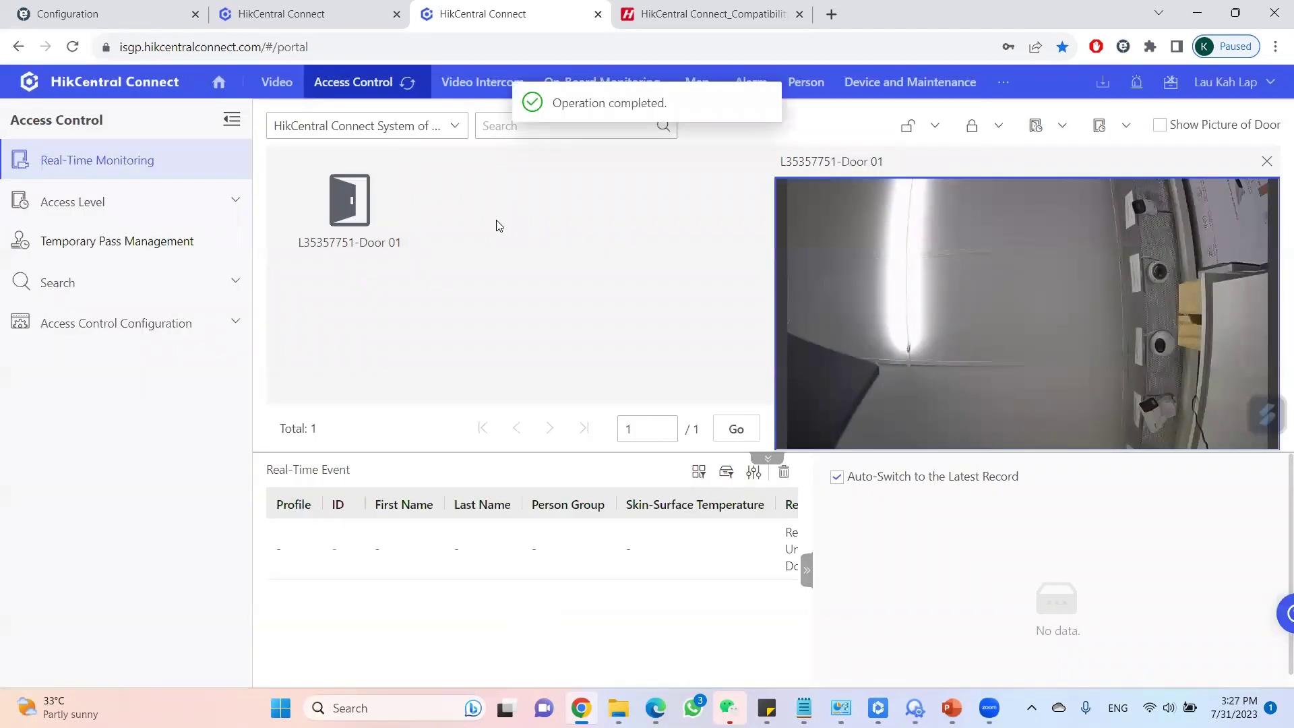
pyautogui.click(369, 223)
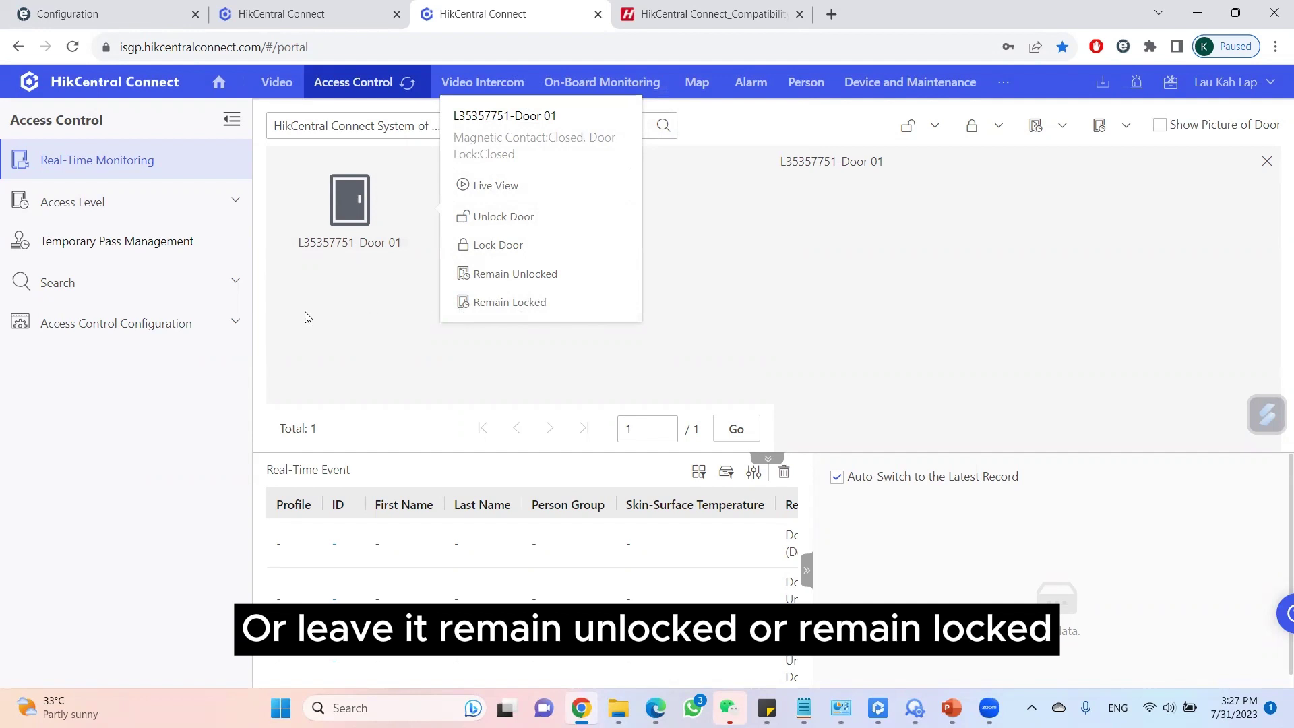
pyautogui.click(55, 210)
# Add access level 'viskou testing' with door L35357751-Door 01 selected on the All-day Template.
pyautogui.click(116, 298)
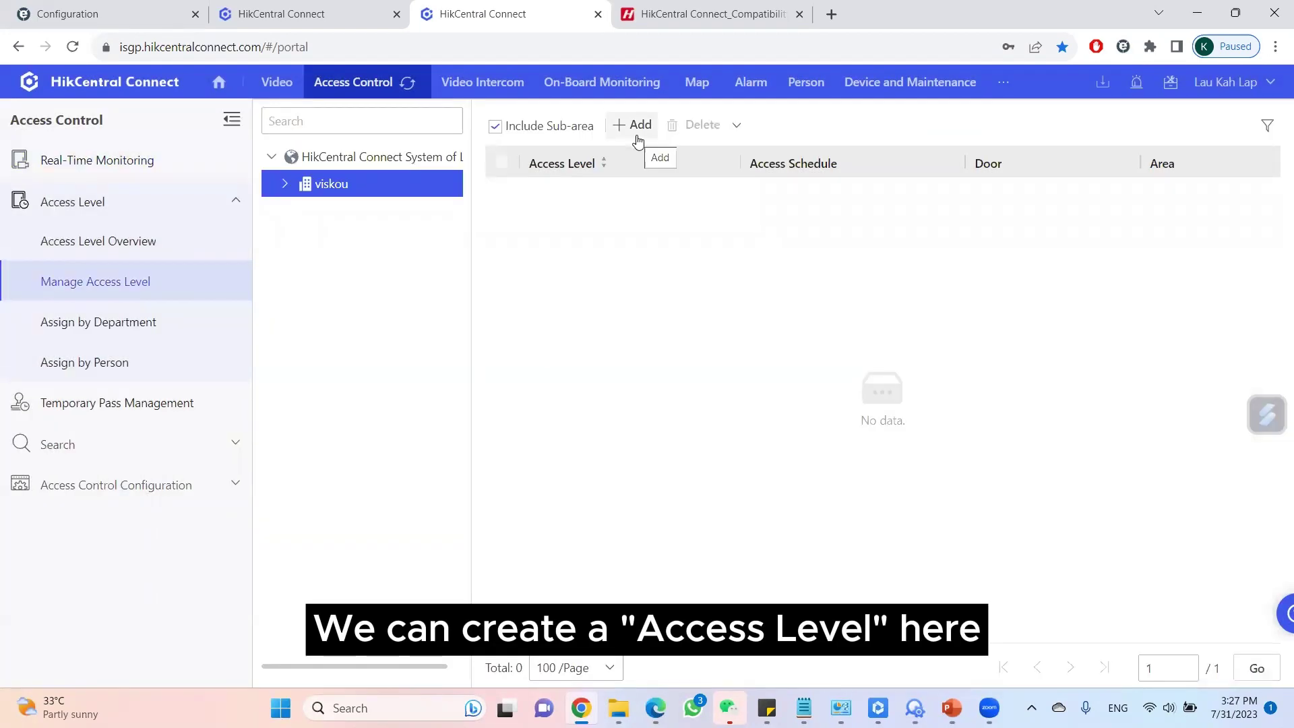
pyautogui.click(636, 134)
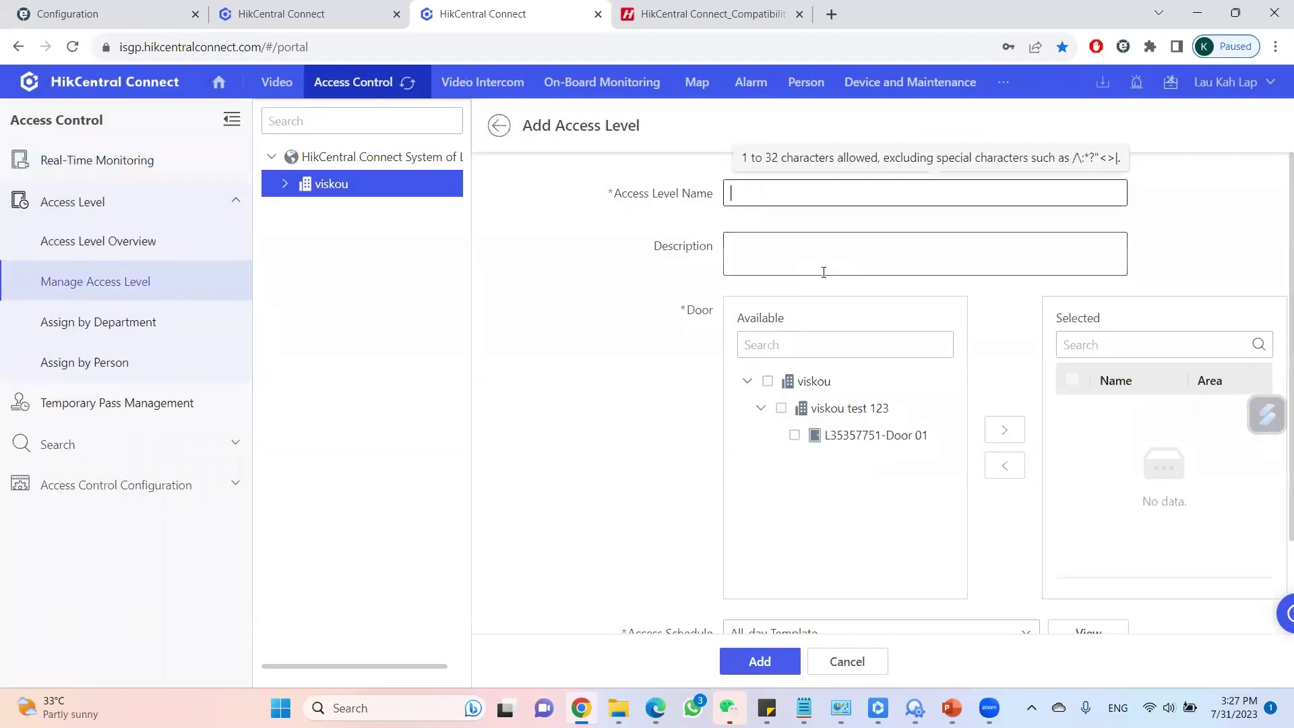
pyautogui.write('viskou testing')
pyautogui.click(823, 271)
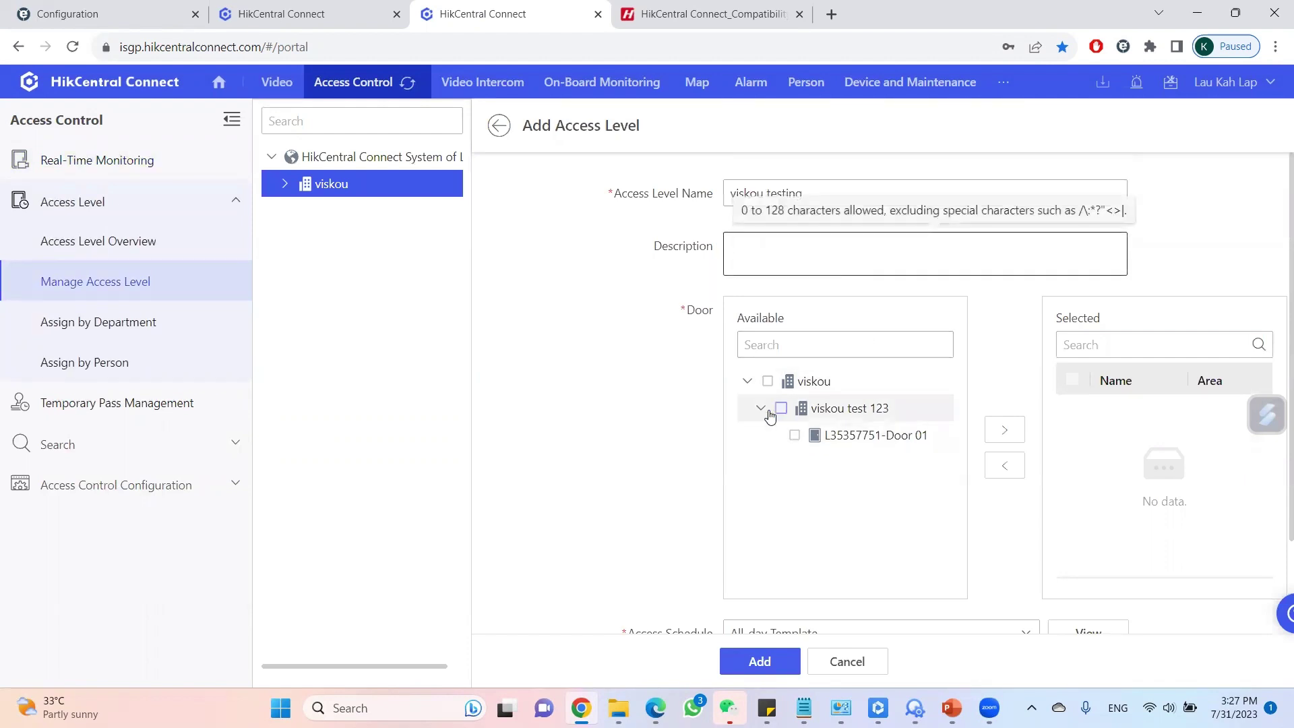
pyautogui.click(782, 410)
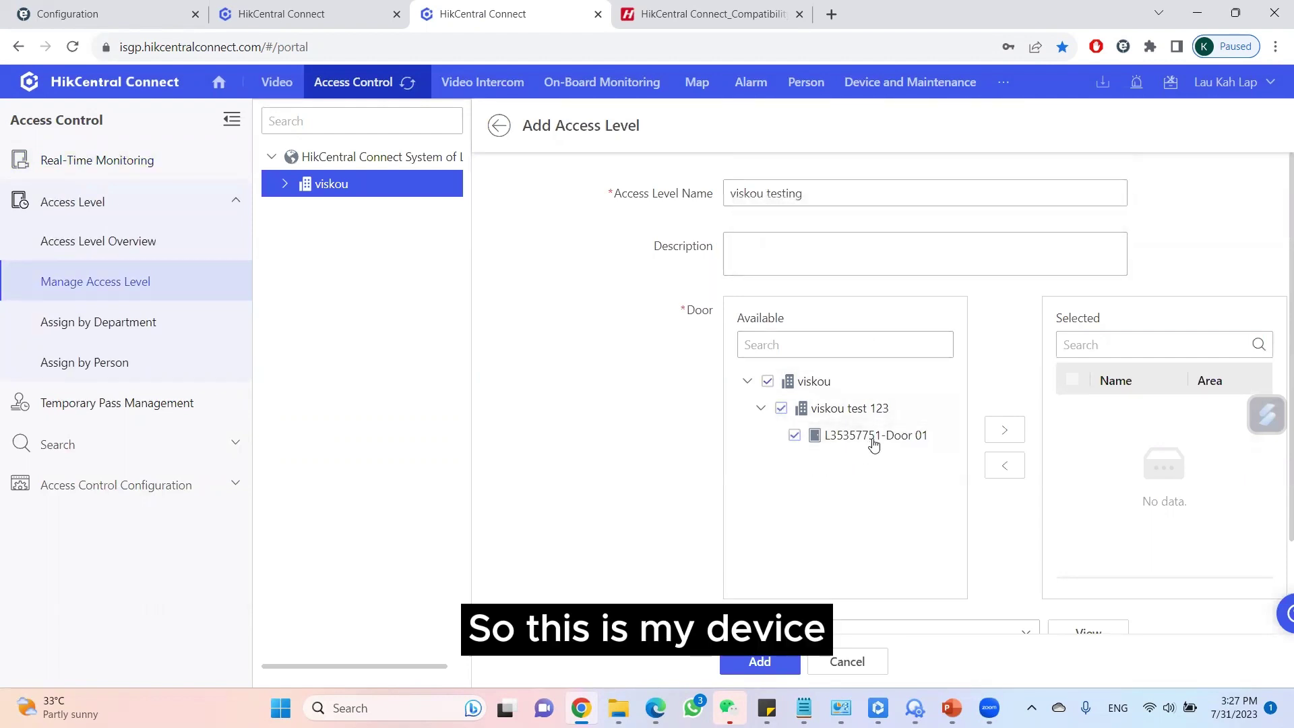
pyautogui.click(1005, 430)
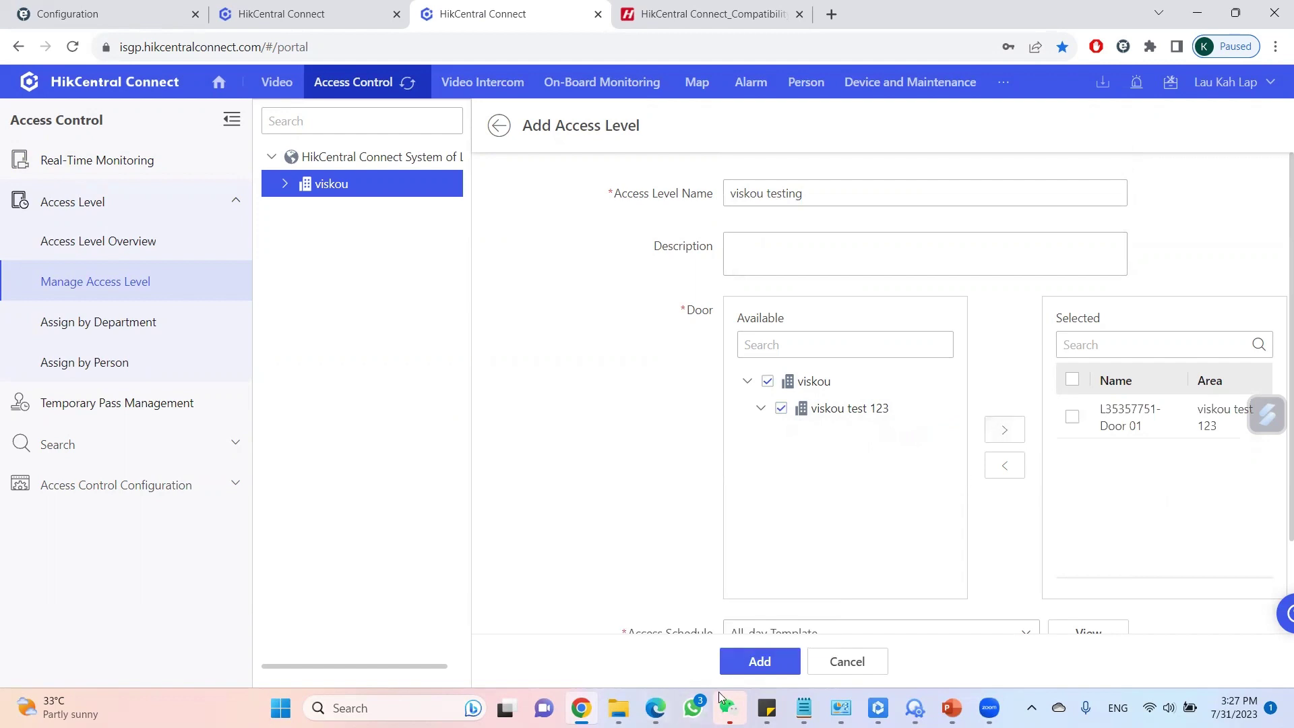
pyautogui.scroll(-2, 803, 511)
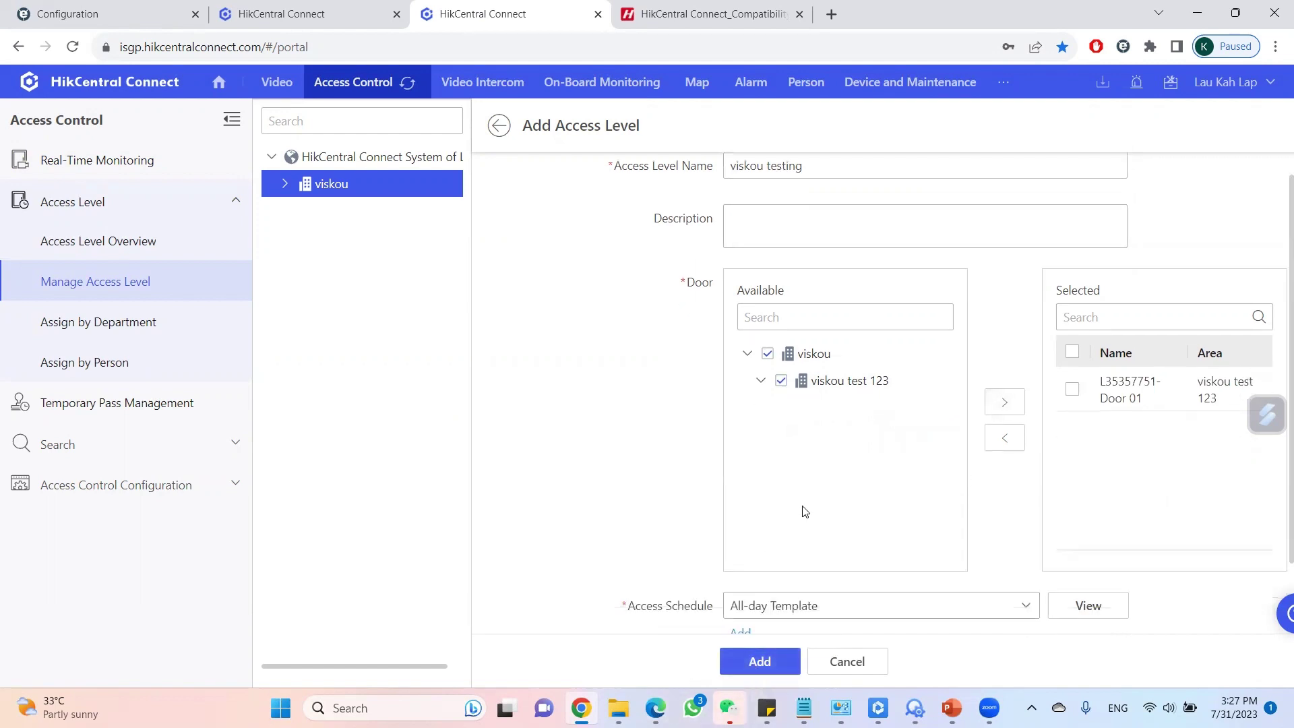
pyautogui.click(758, 662)
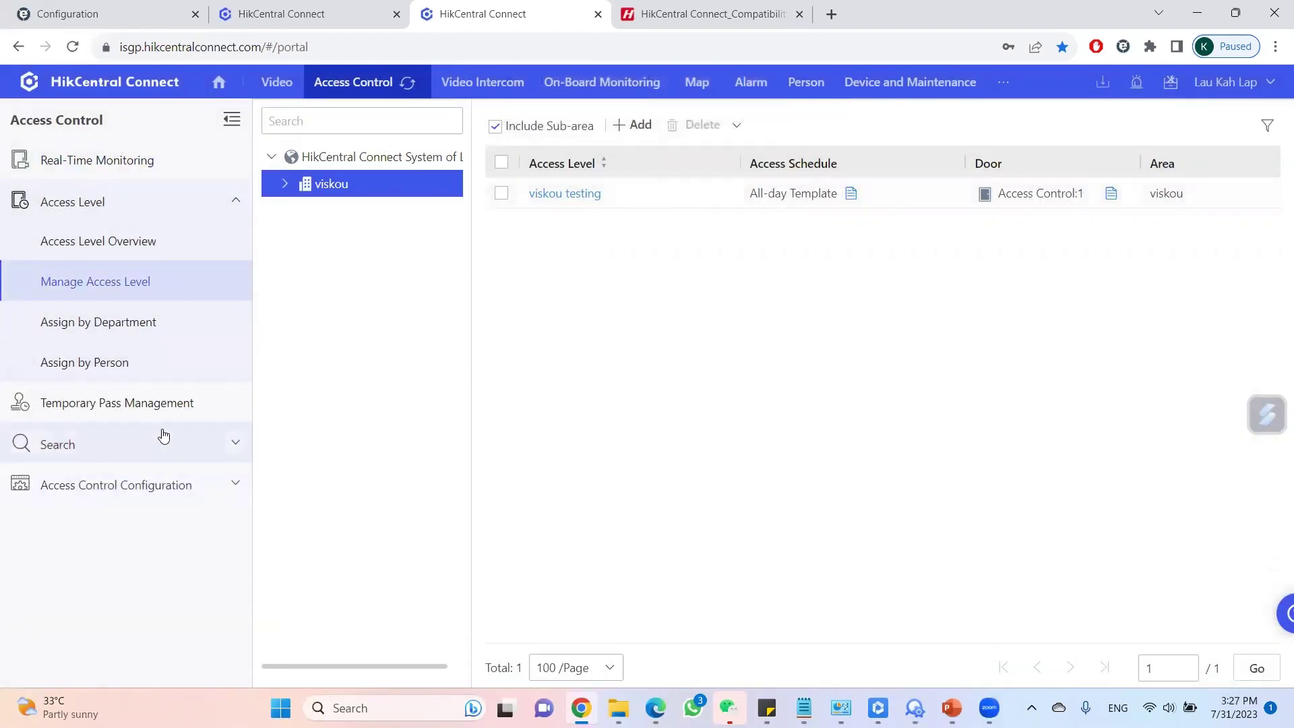
# Start a new temporary pass allowing 4 uses and set its validity end date.
pyautogui.click(126, 408)
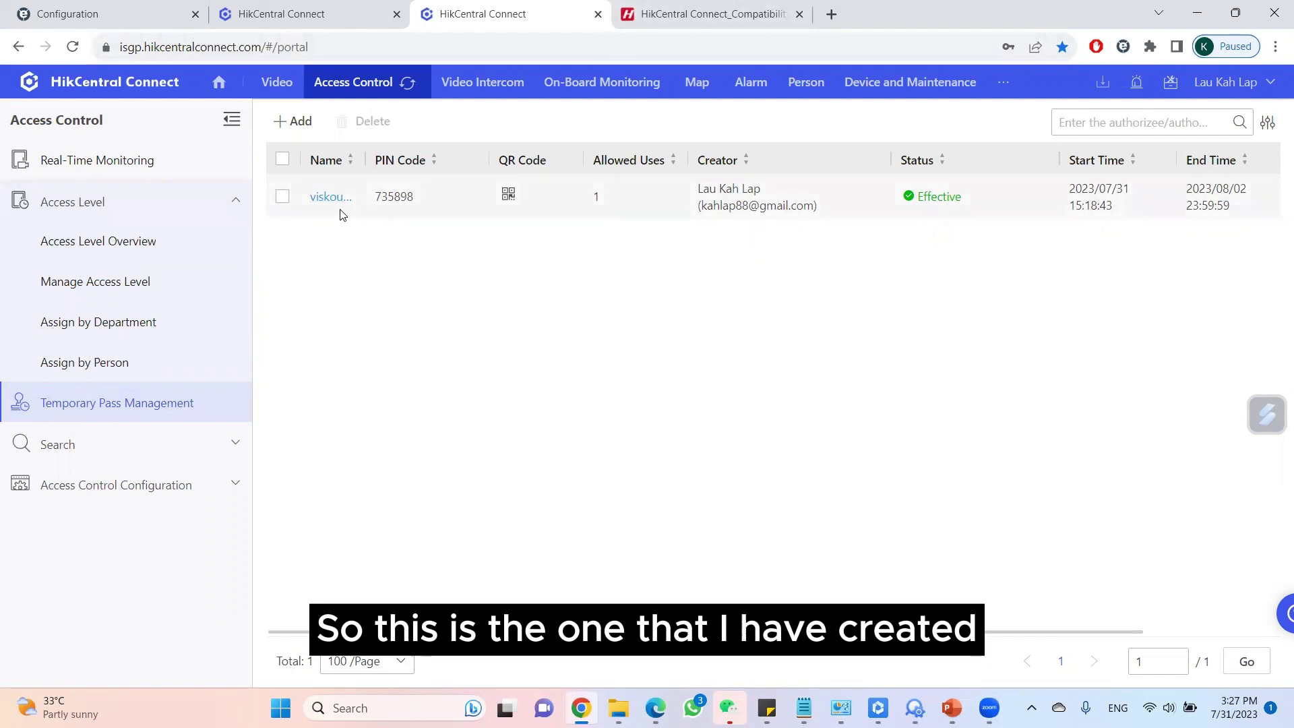
pyautogui.click(291, 125)
pyautogui.click(575, 304)
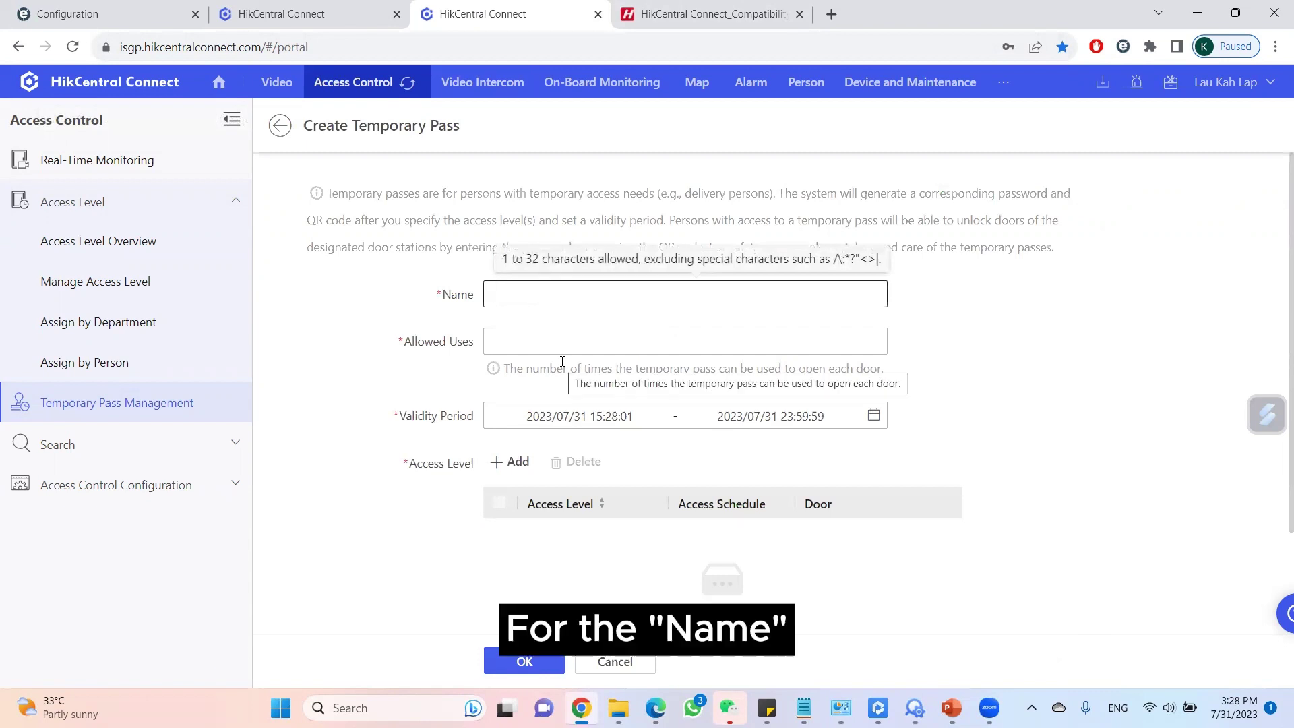
pyautogui.write('tempora')
pyautogui.press('Tab')
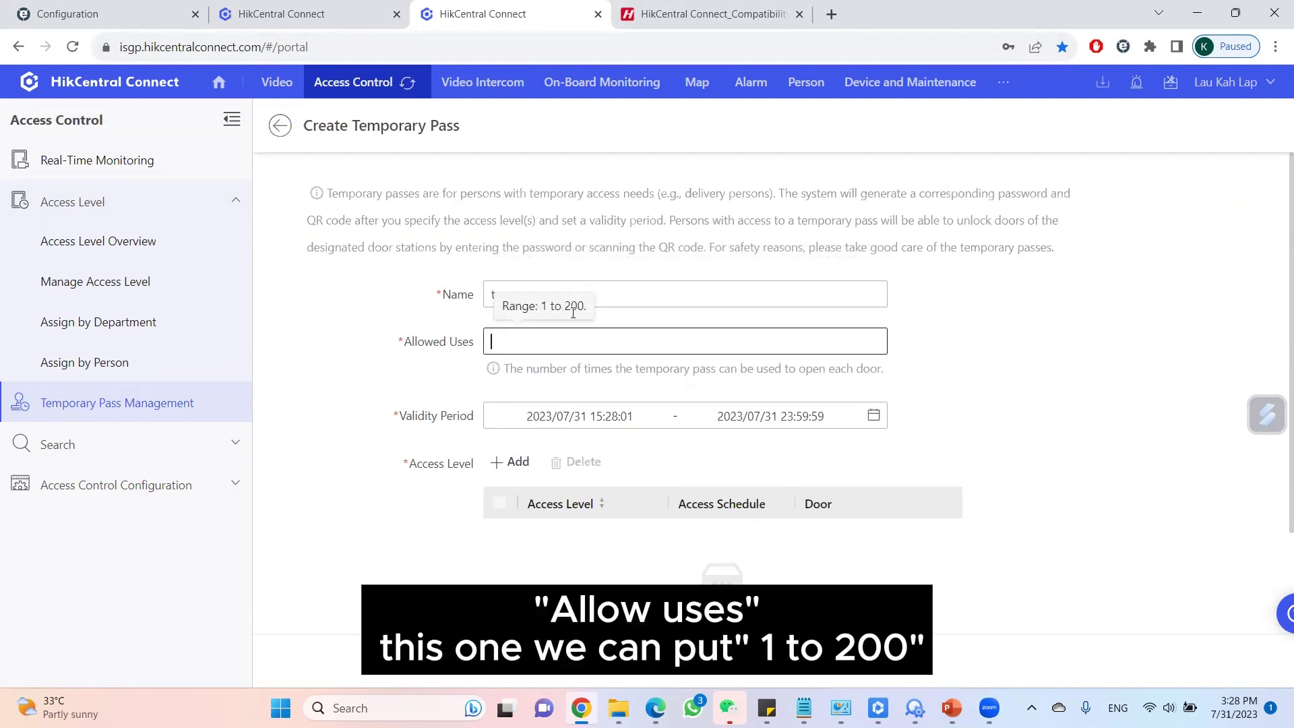
pyautogui.write('4')
pyautogui.scroll(-2, 661, 404)
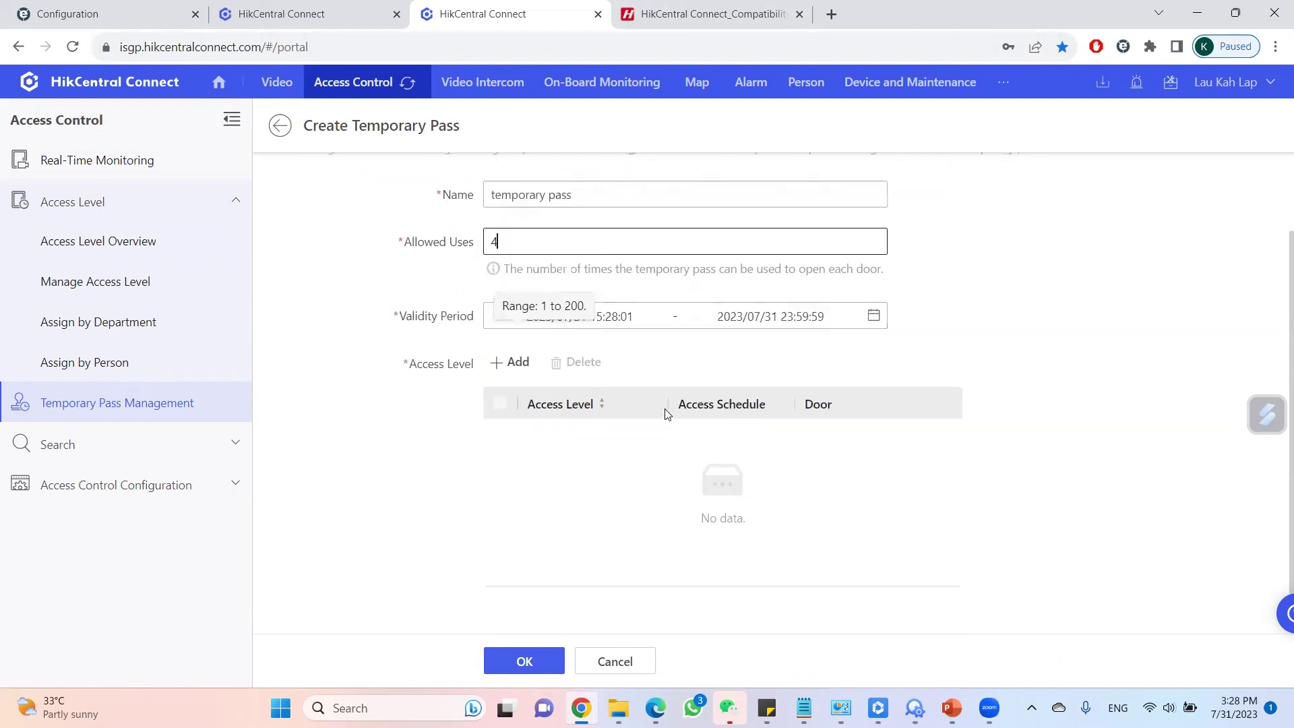
pyautogui.click(790, 306)
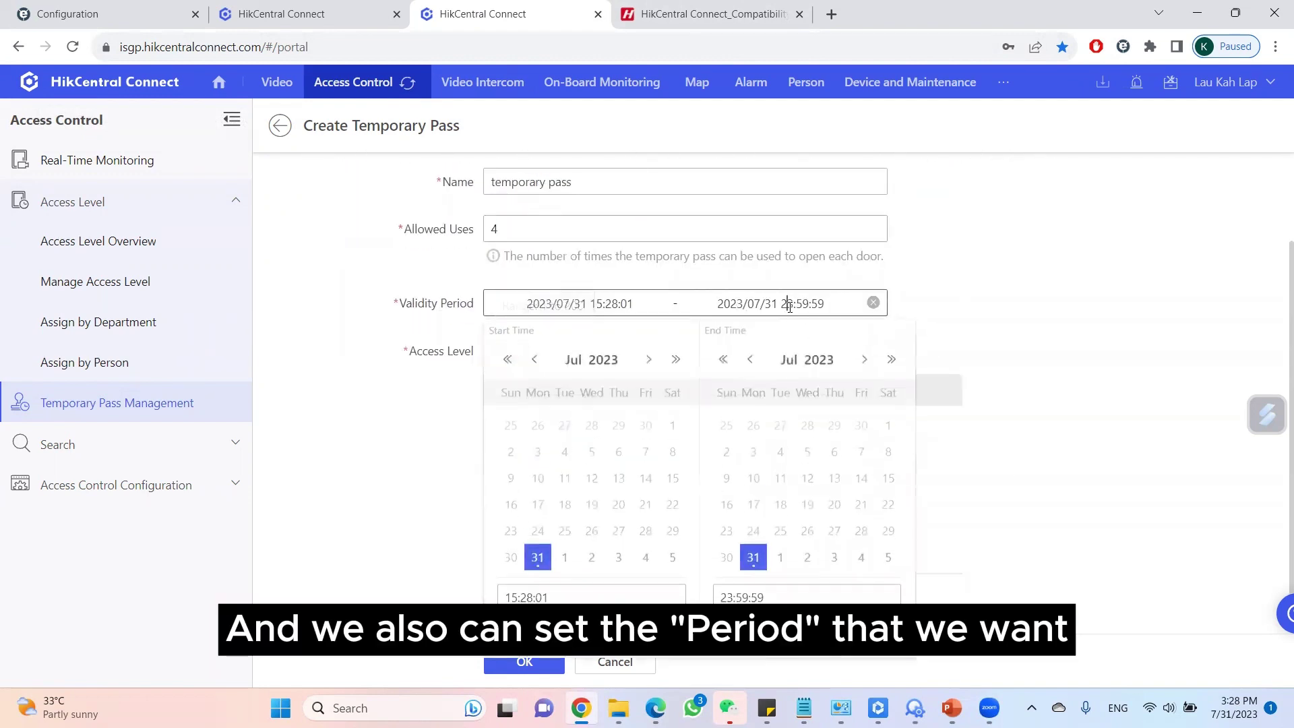
pyautogui.click(886, 562)
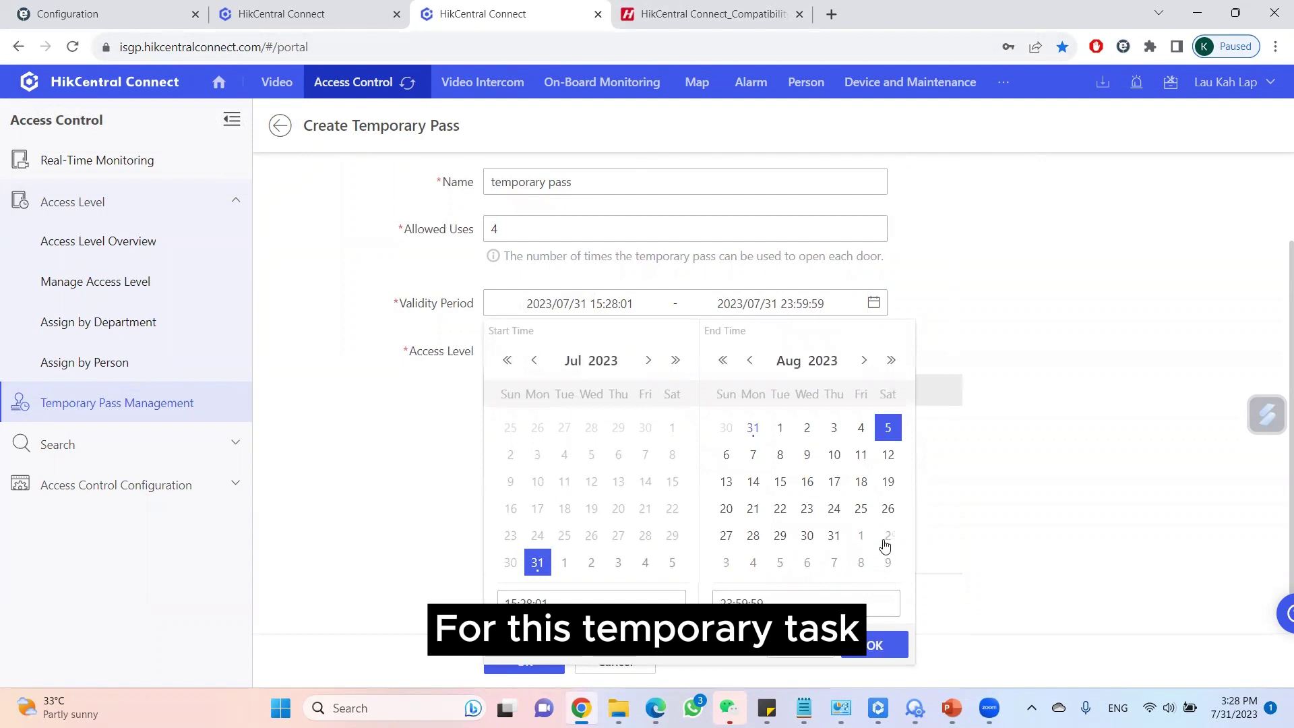
pyautogui.click(1026, 450)
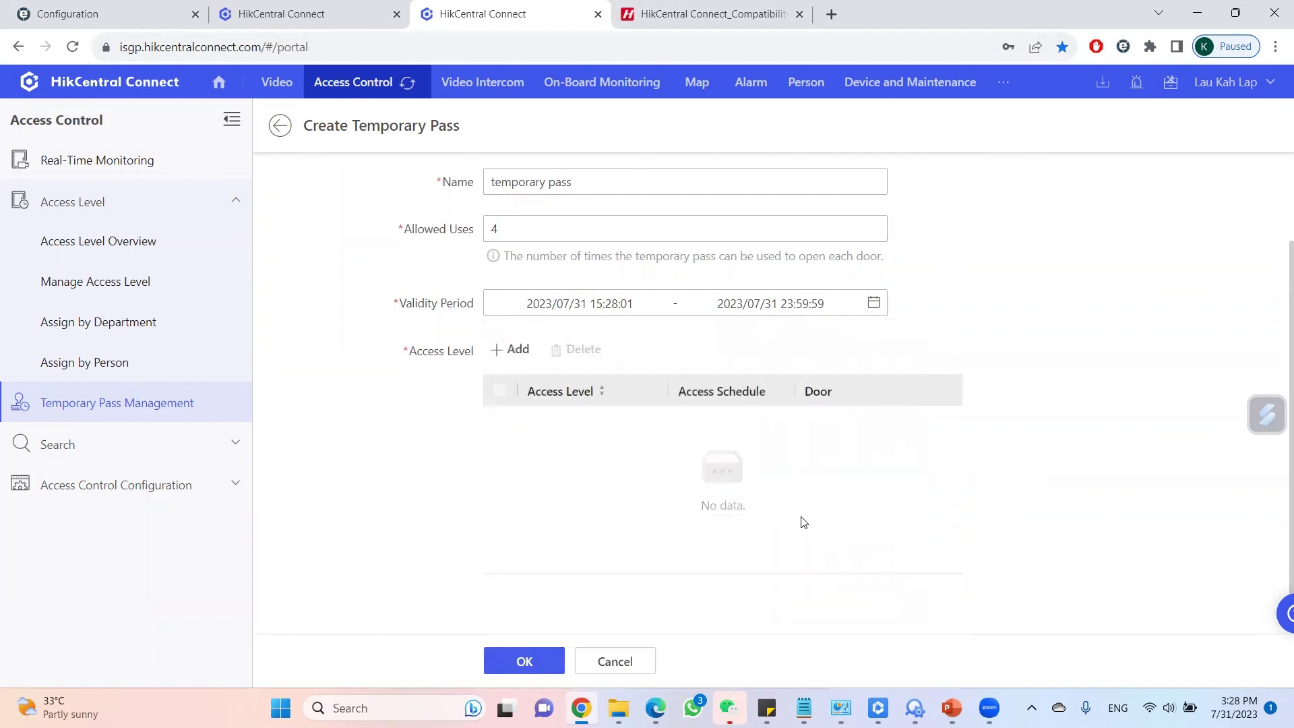
# Grant the pass the viskou testing access level and save it.
pyautogui.click(518, 349)
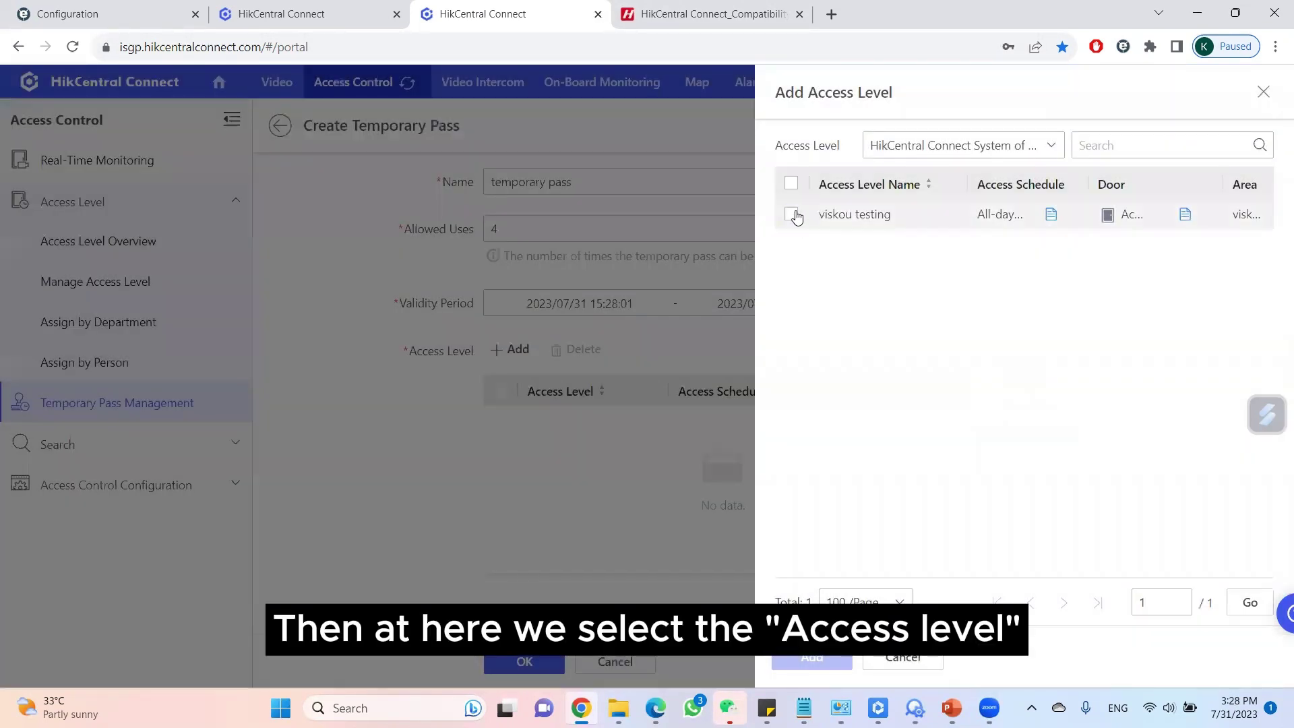
pyautogui.click(792, 214)
pyautogui.click(812, 657)
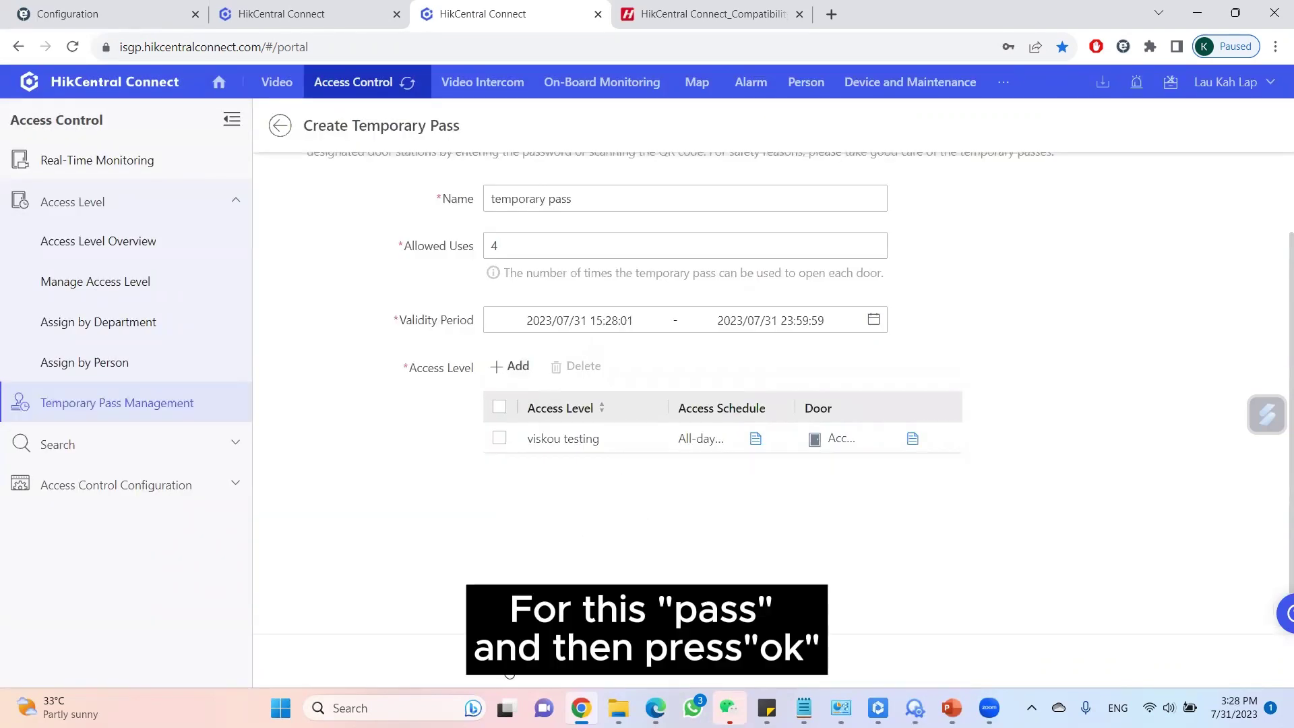
pyautogui.click(517, 662)
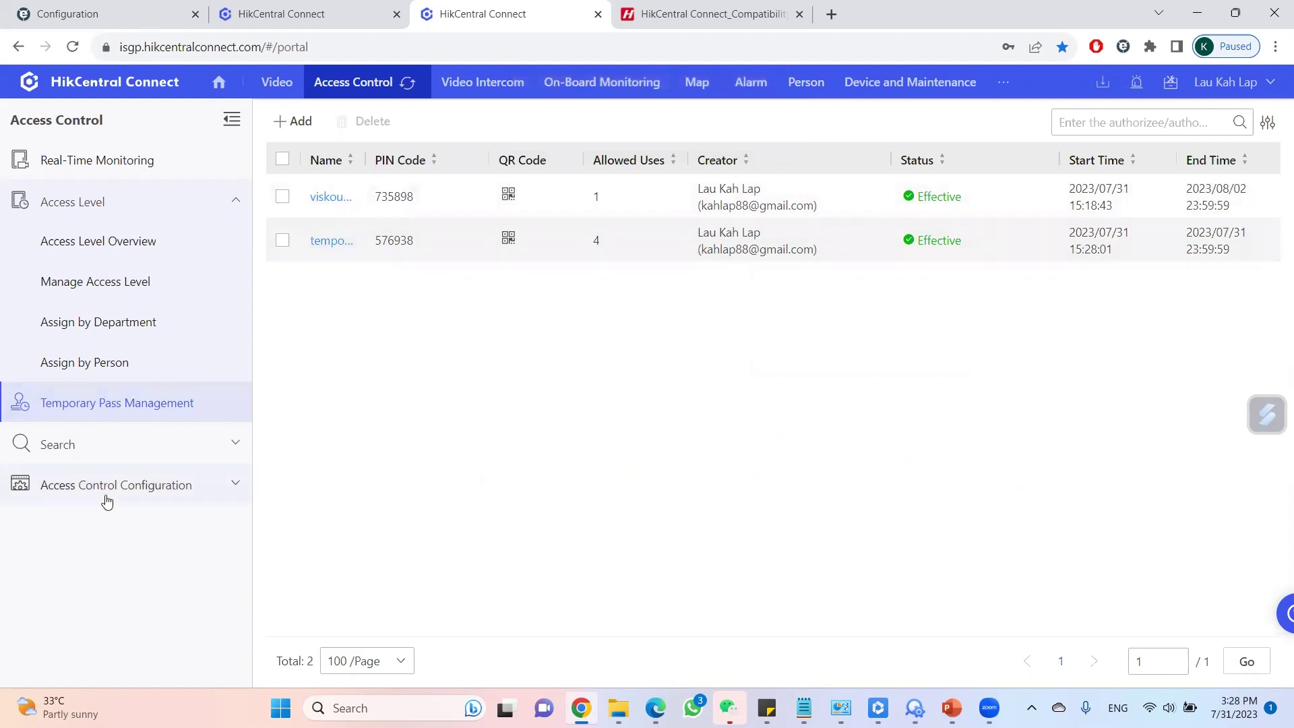
# Under Access Control Configuration, review Holiday Settings, General, Access Schedule Template and Event Notification pages.
pyautogui.click(185, 494)
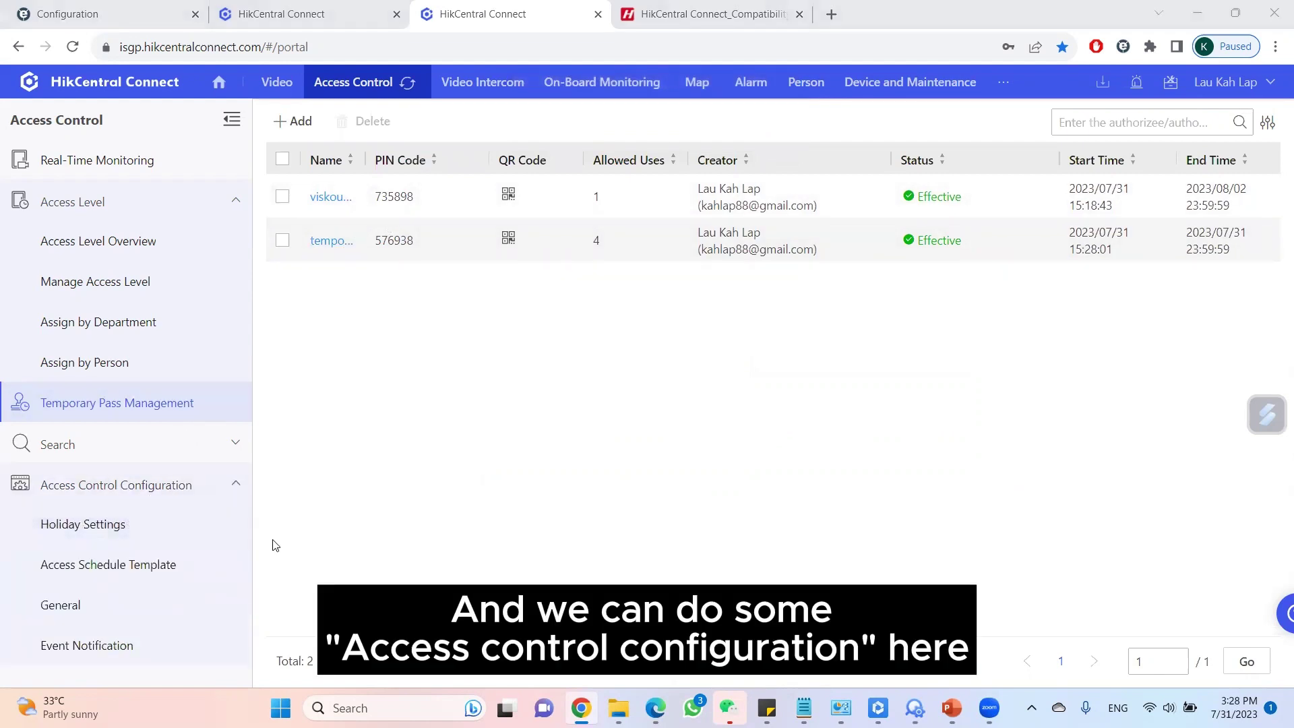
pyautogui.click(98, 525)
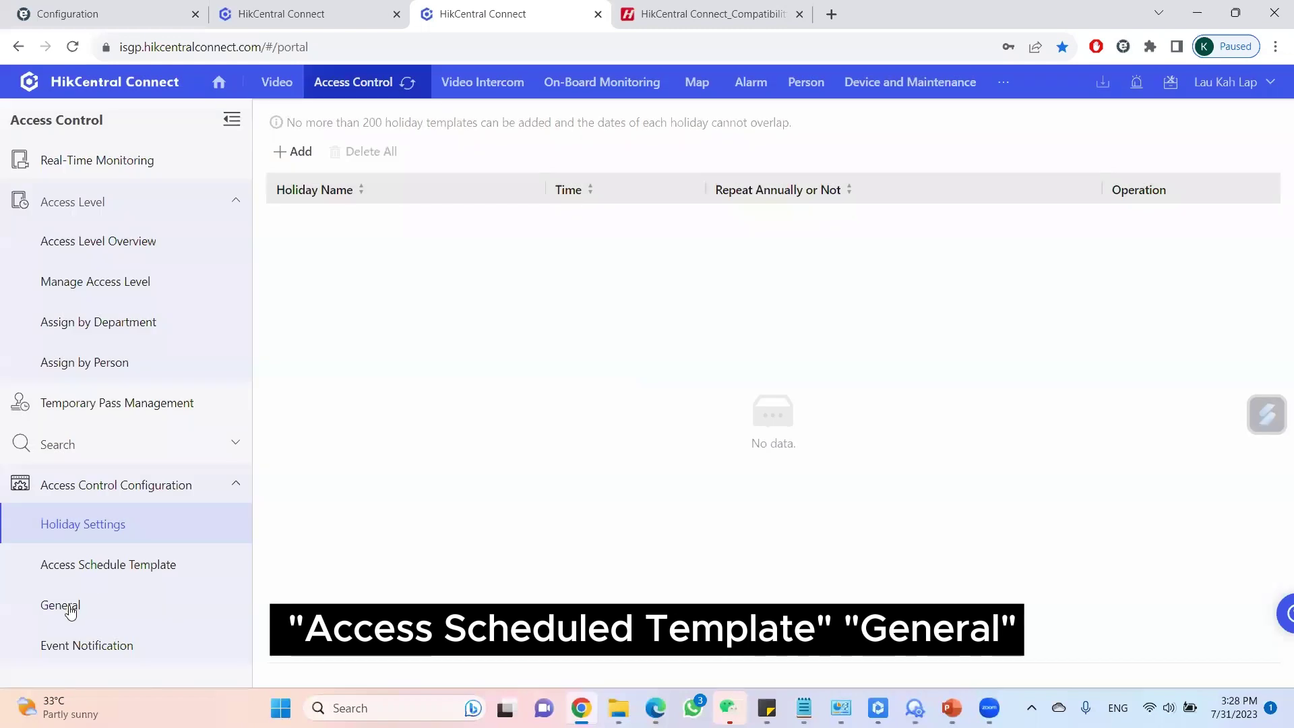
pyautogui.click(71, 607)
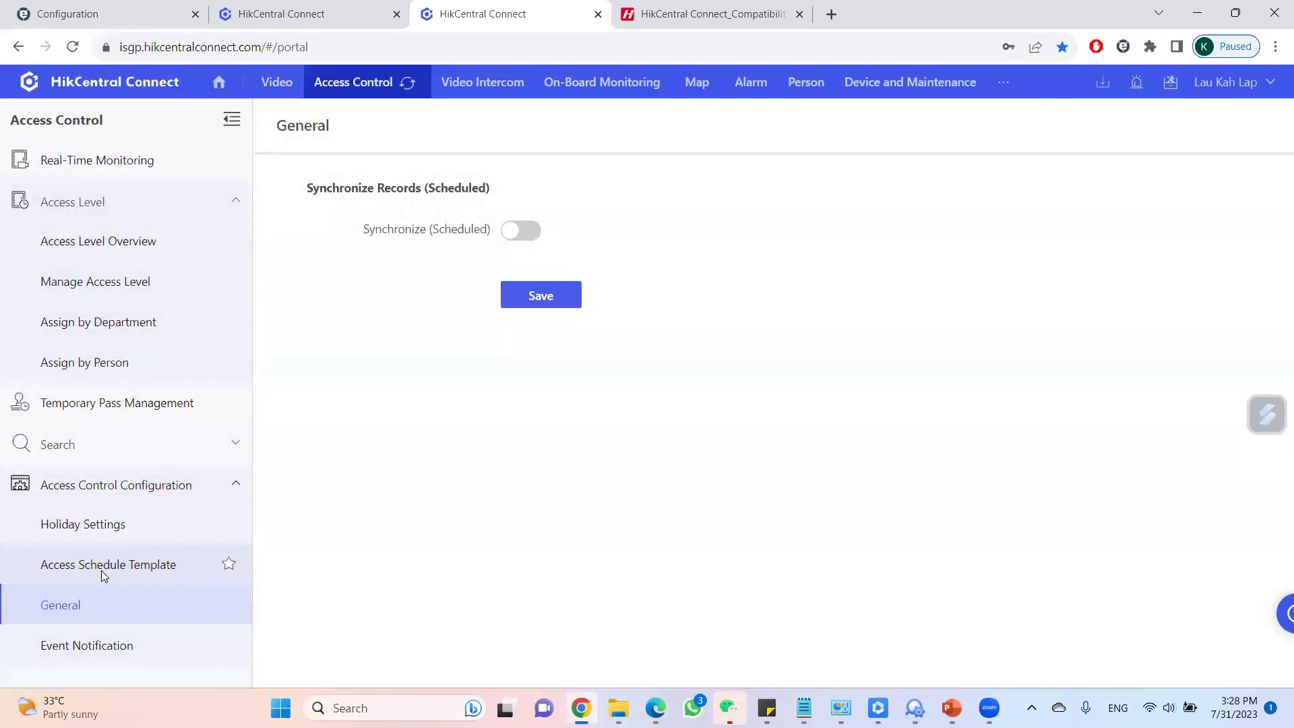
pyautogui.click(101, 566)
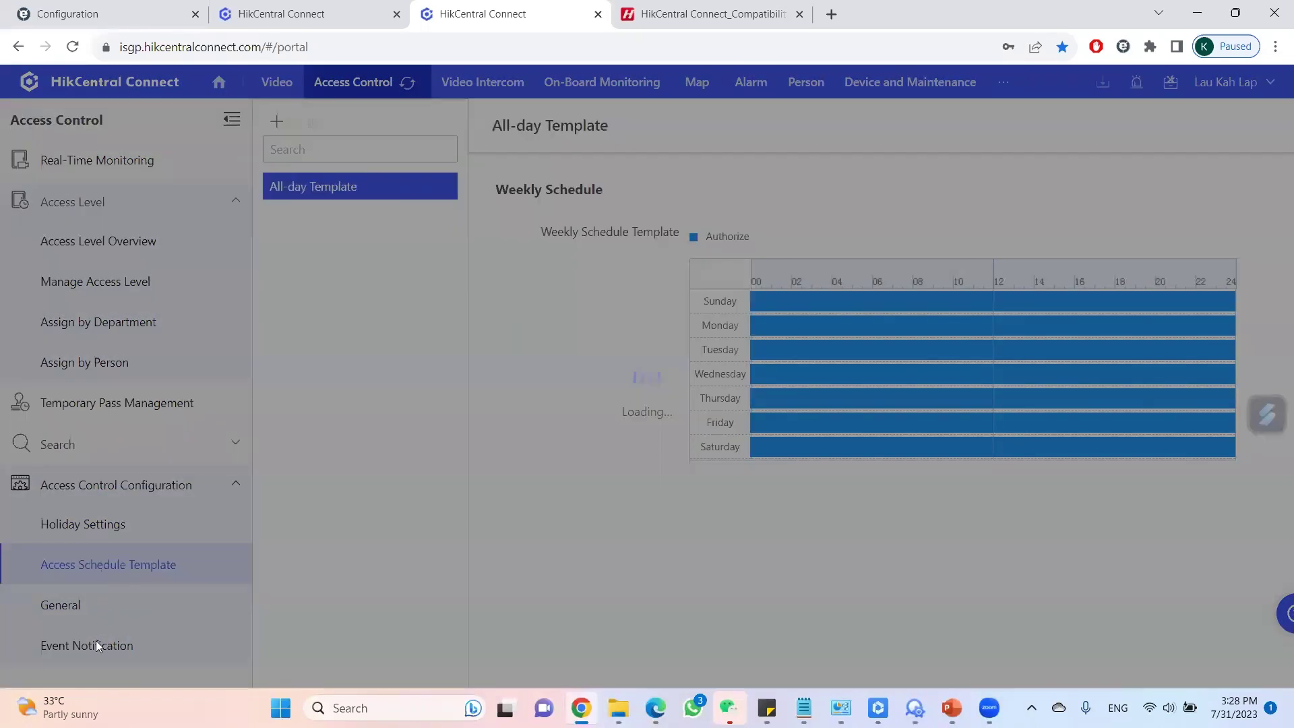
pyautogui.click(87, 645)
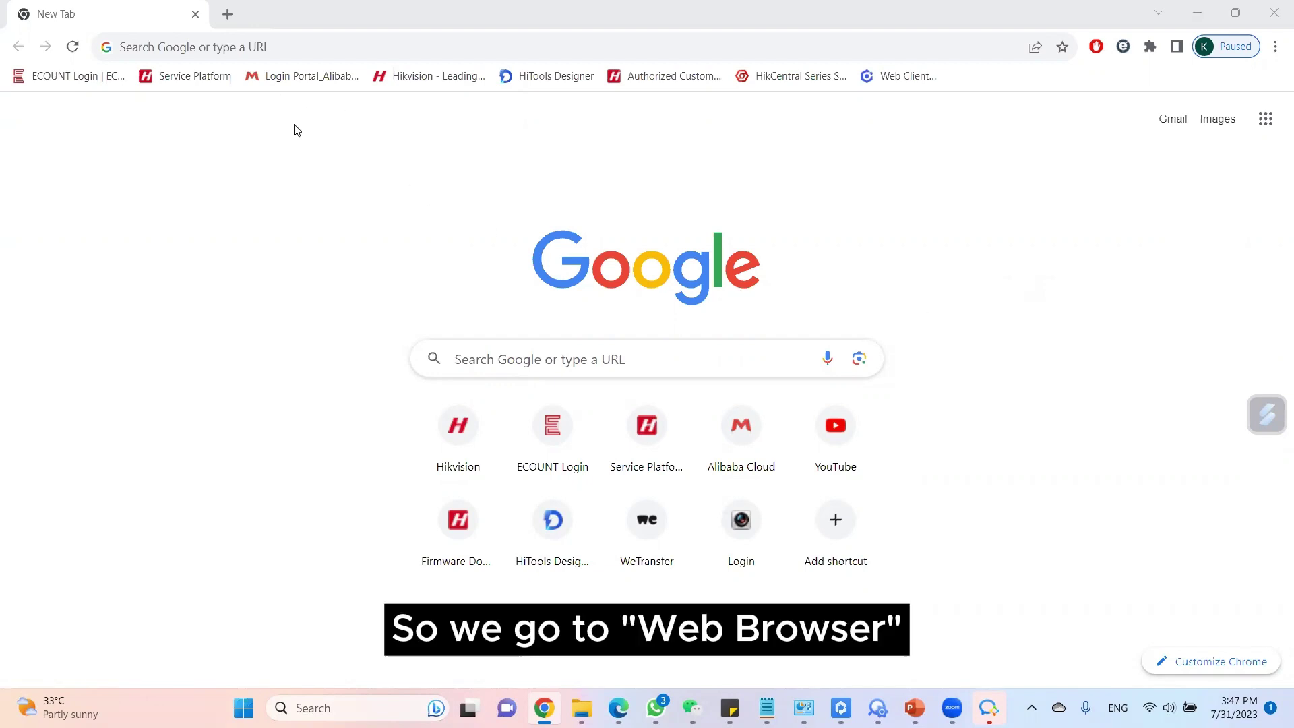
# Go to the Hikvision App Store website, appstore.hikvision.com.
pyautogui.click(256, 49)
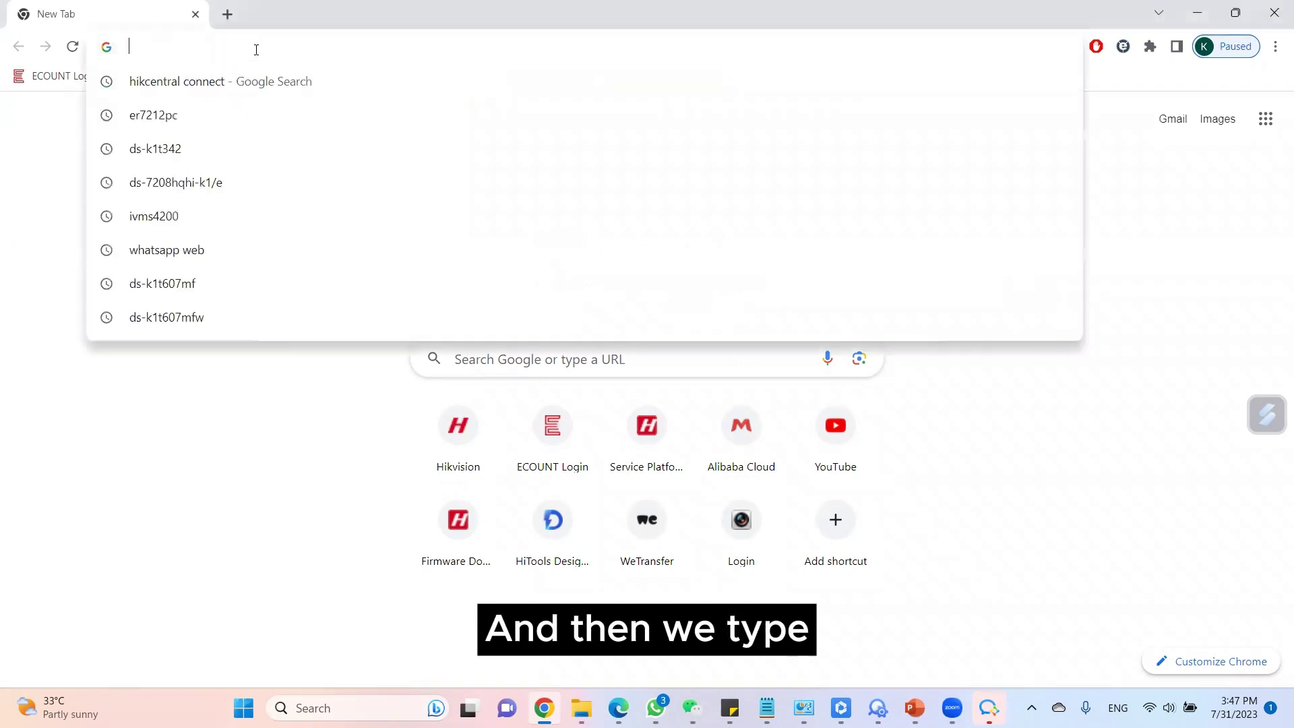
pyautogui.write('h')
pyautogui.press('BackSpace')
pyautogui.press('BackSpace')
pyautogui.write('appstore.hikvision.com')
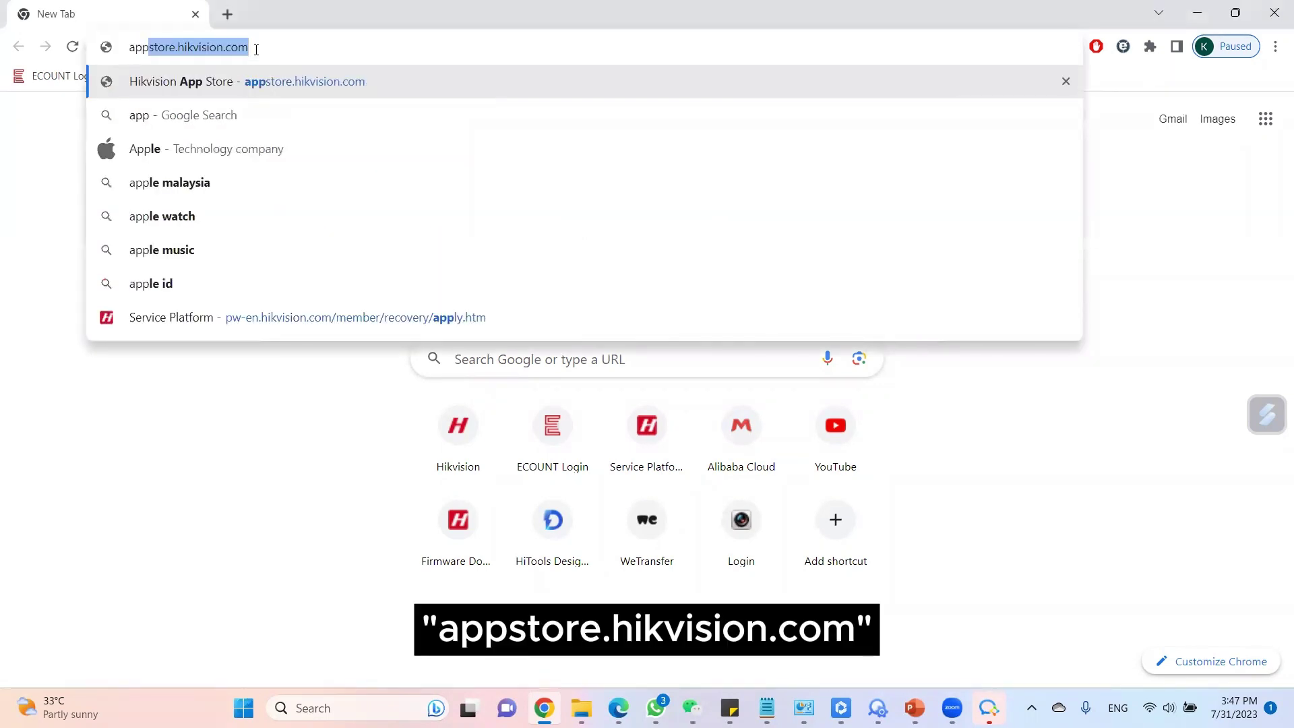
pyautogui.press('Return')
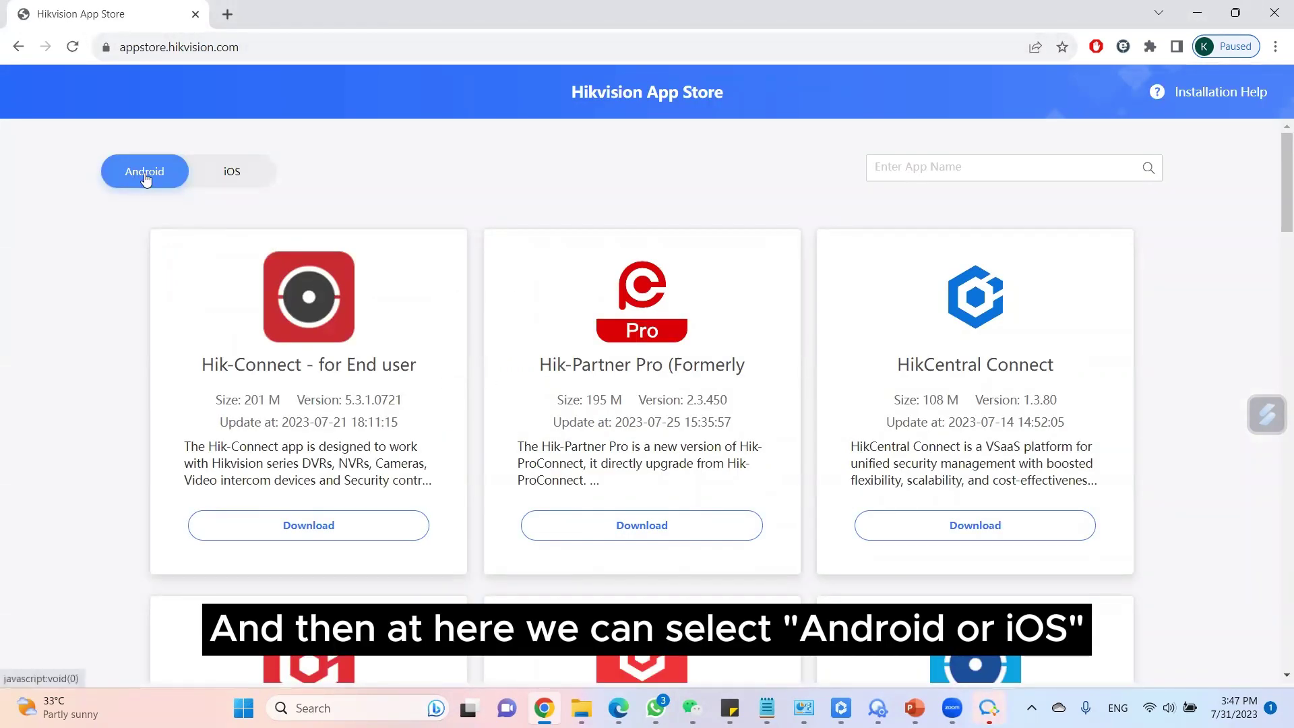
# Switch to iOS apps and show the HikCentral Connect download QR code.
pyautogui.click(213, 179)
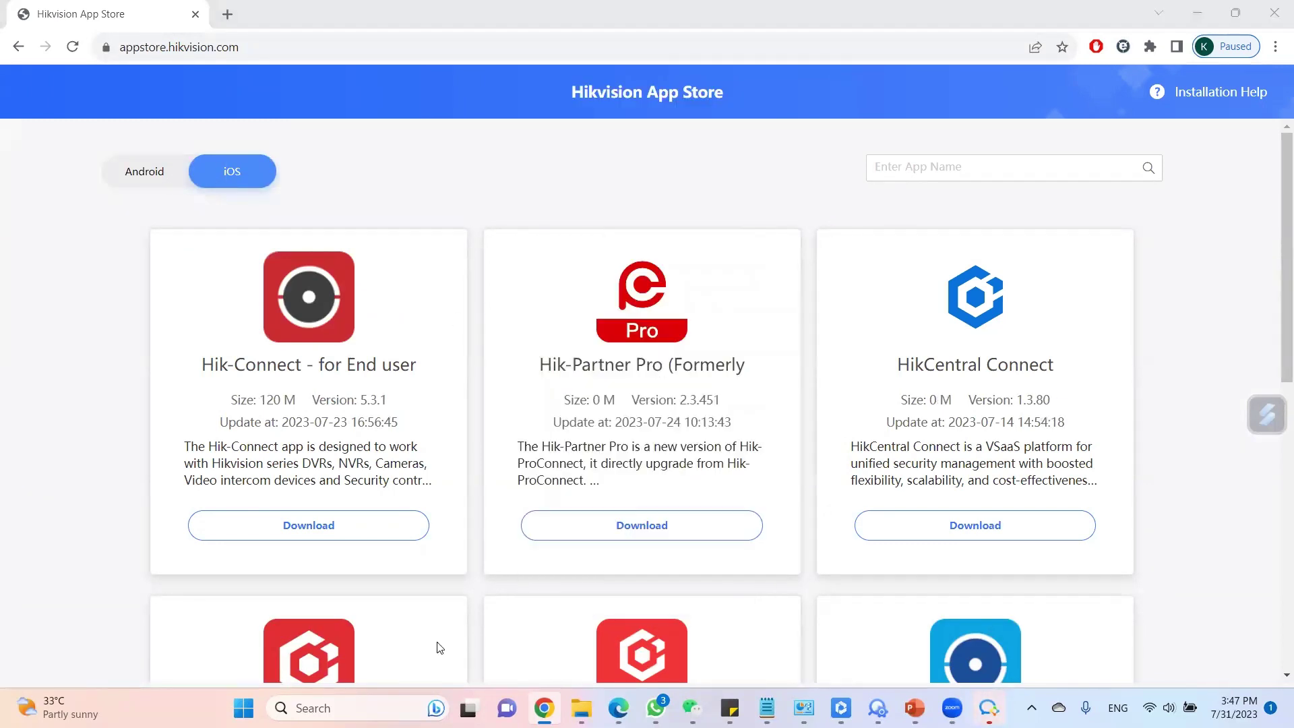
pyautogui.moveTo(1044, 424)
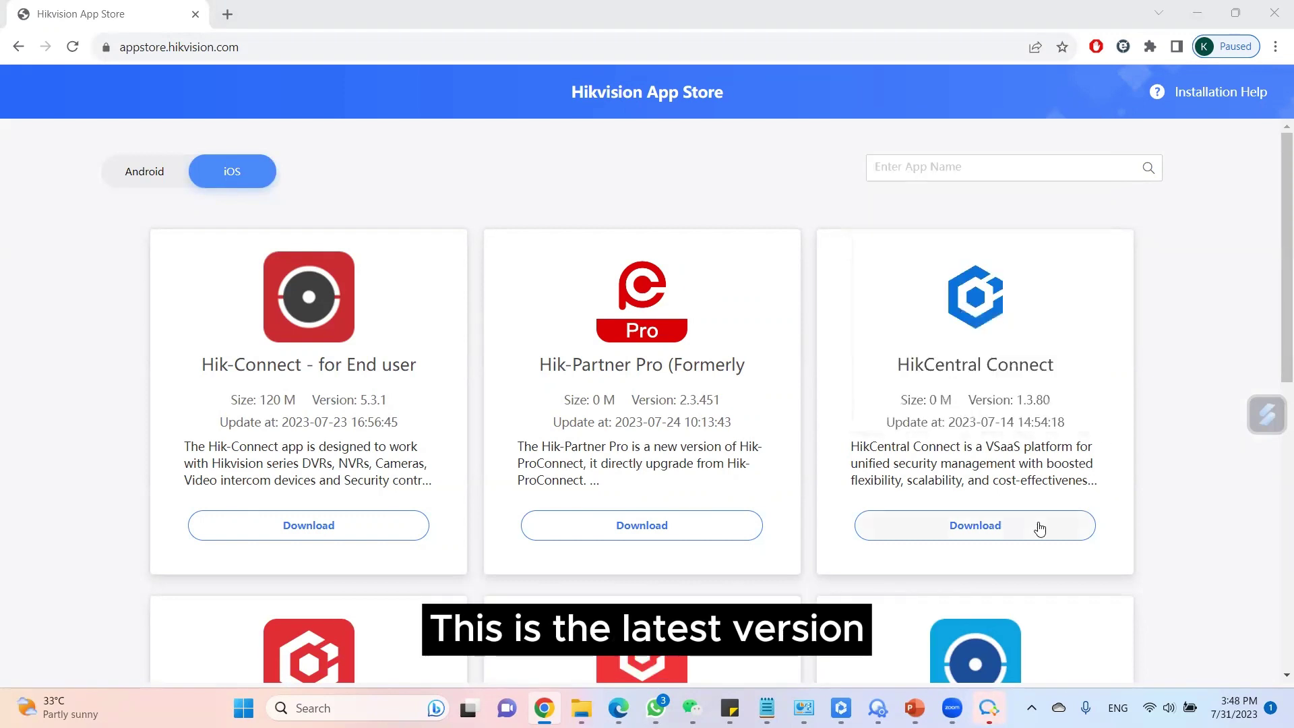
pyautogui.click(1001, 536)
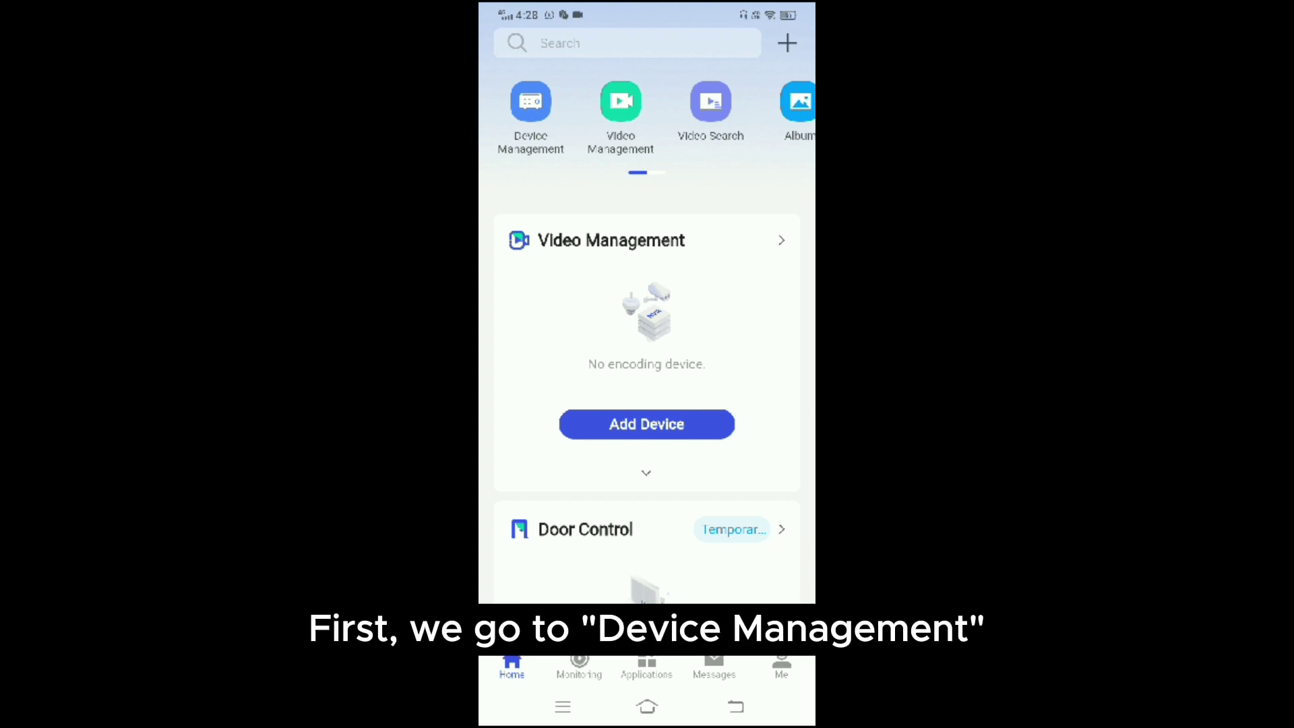
# Open Device Management and show the viskou area's device list.
pyautogui.click(530, 101)
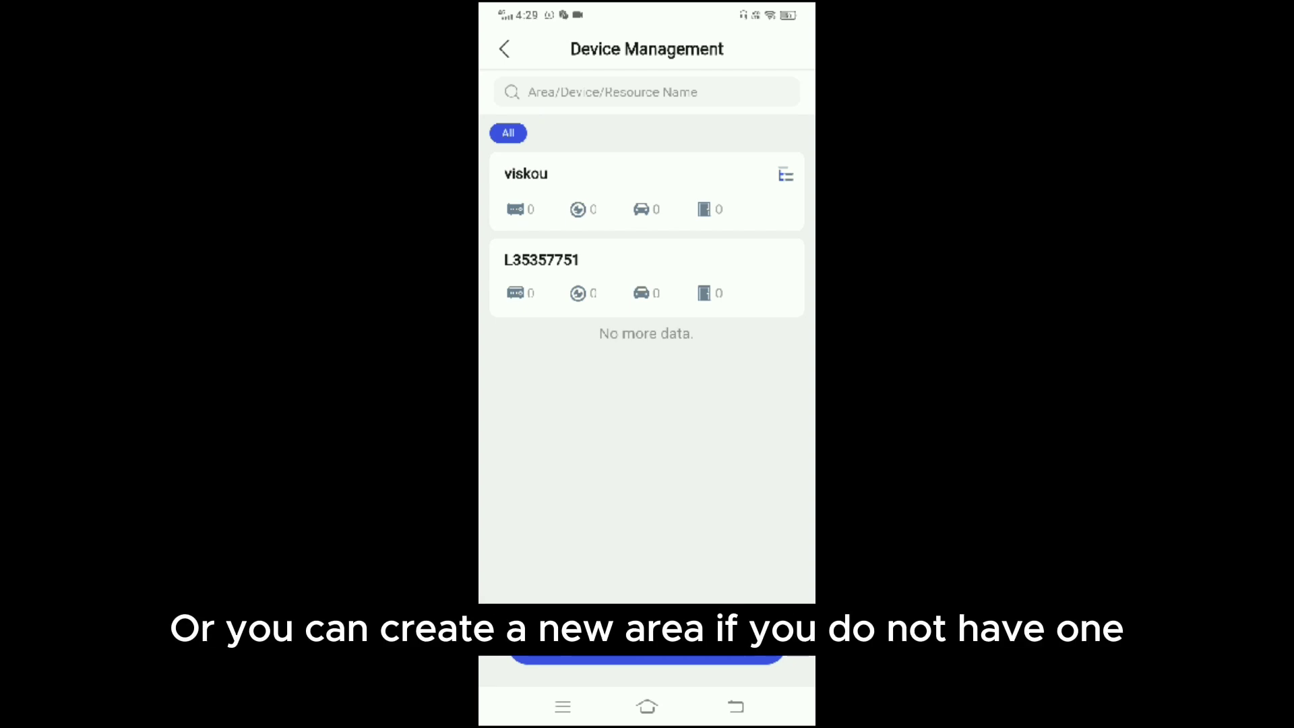
pyautogui.click(526, 174)
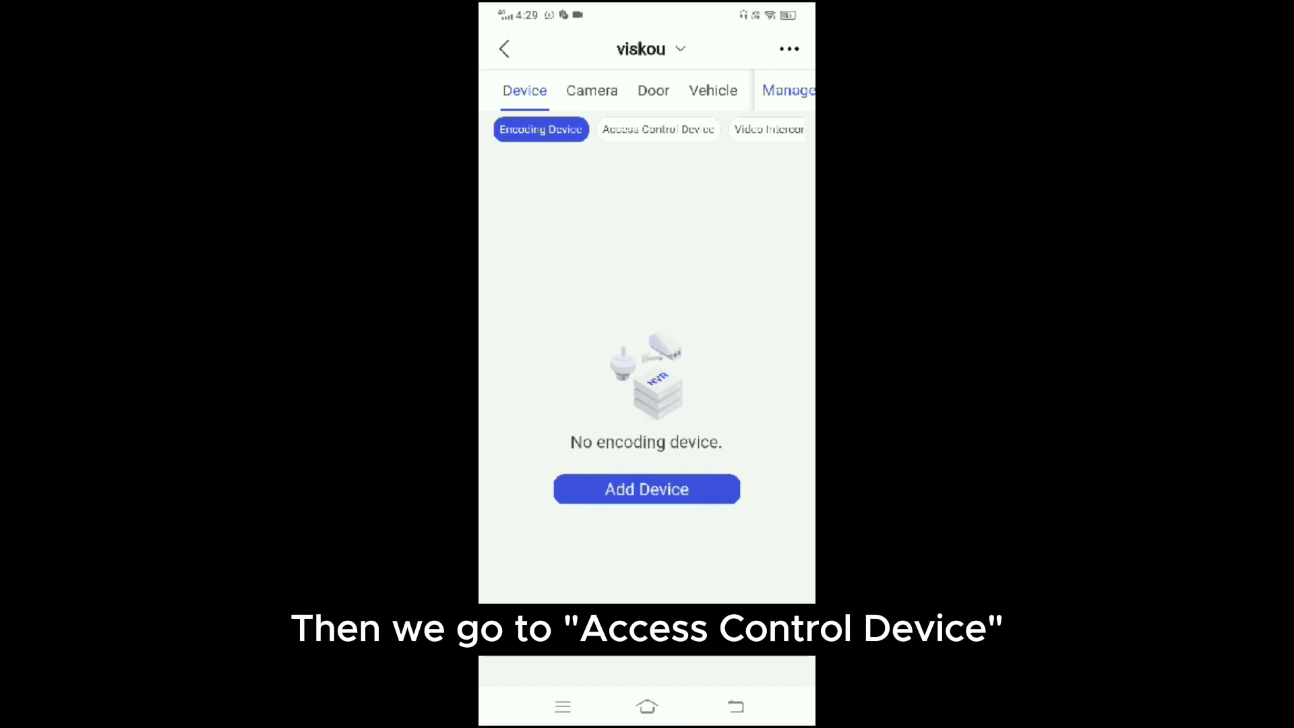
# Start adding an access control device and import it into the existing viskou area.
pyautogui.click(658, 129)
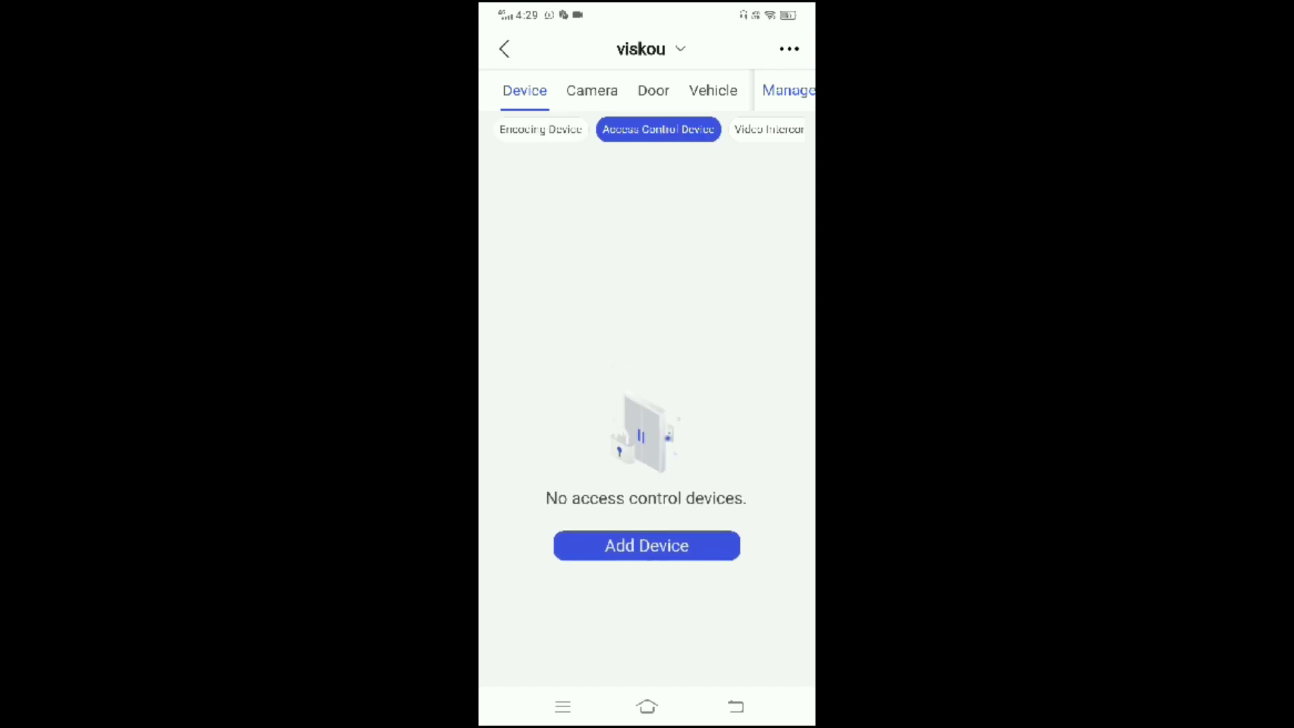
pyautogui.click(694, 491)
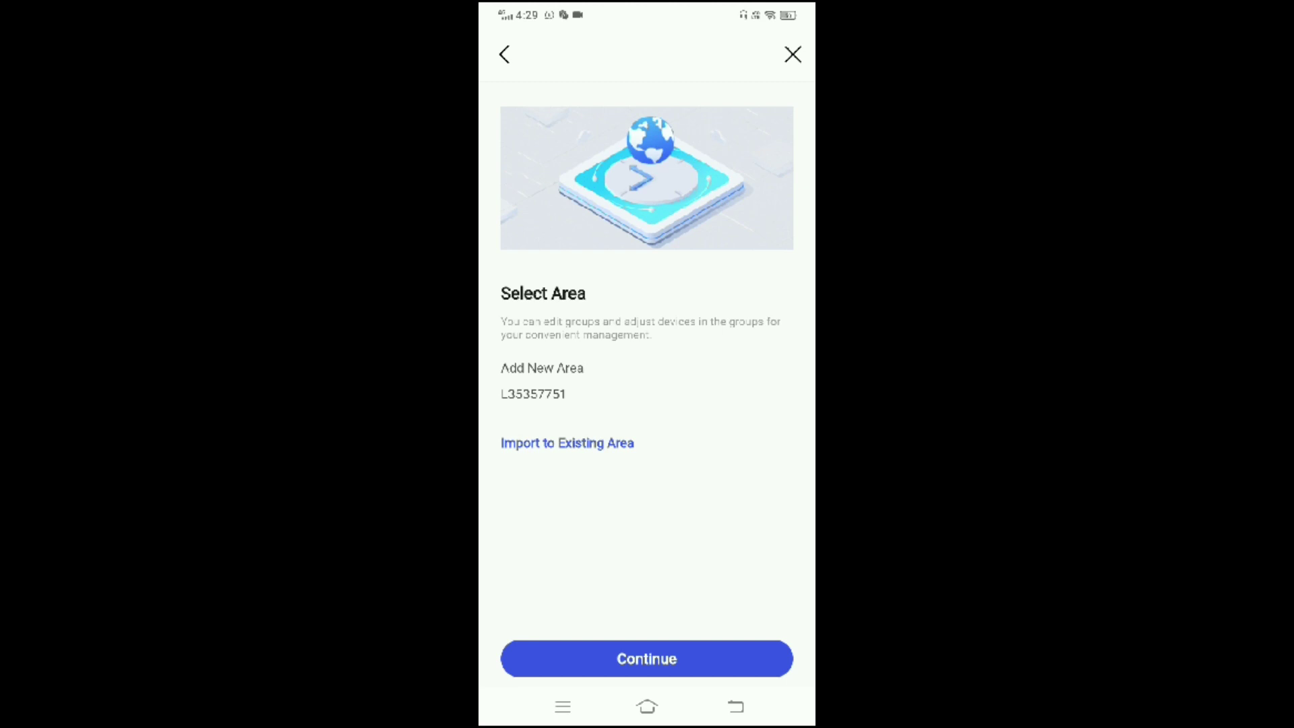
pyautogui.click(625, 448)
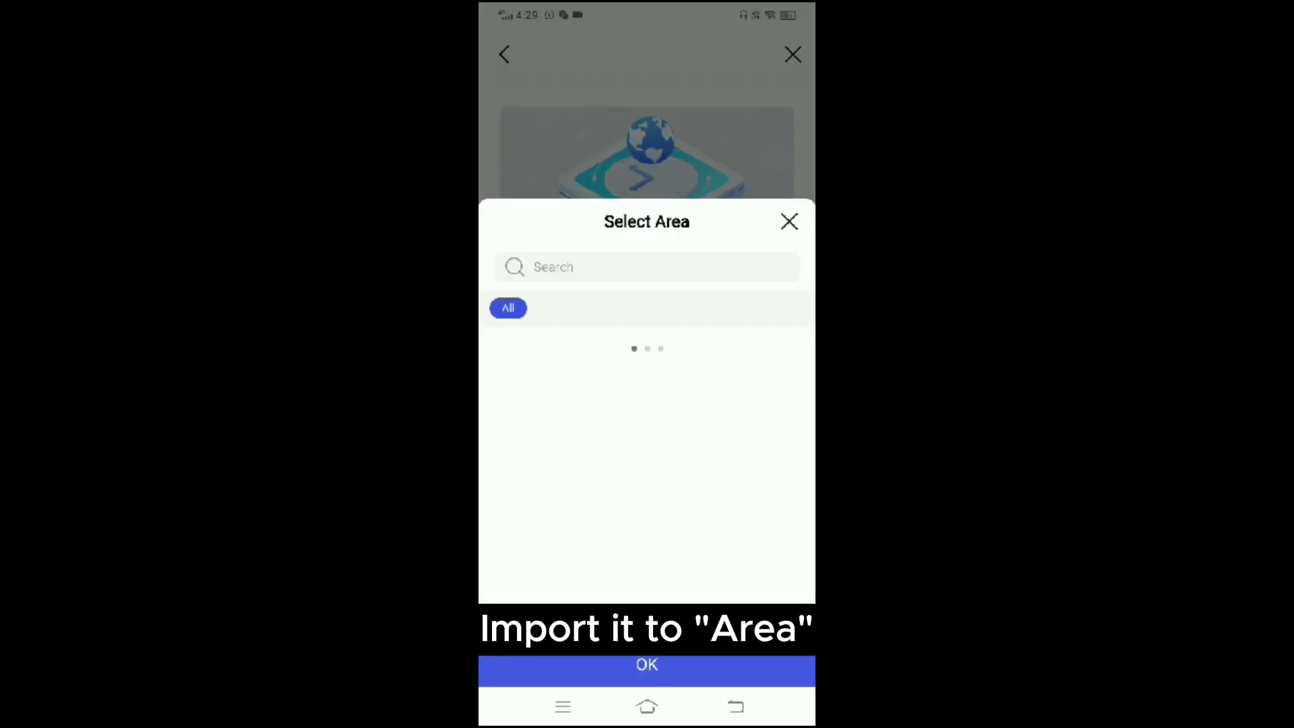
pyautogui.click(504, 350)
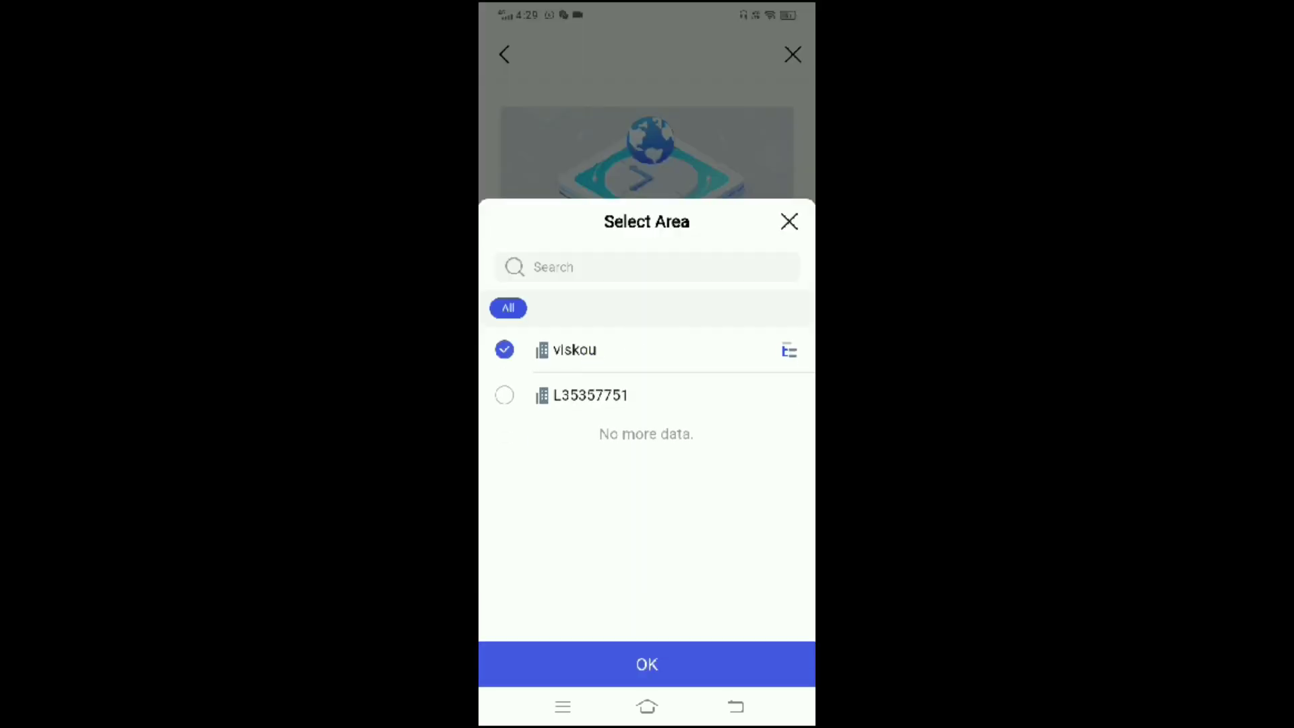
pyautogui.click(647, 664)
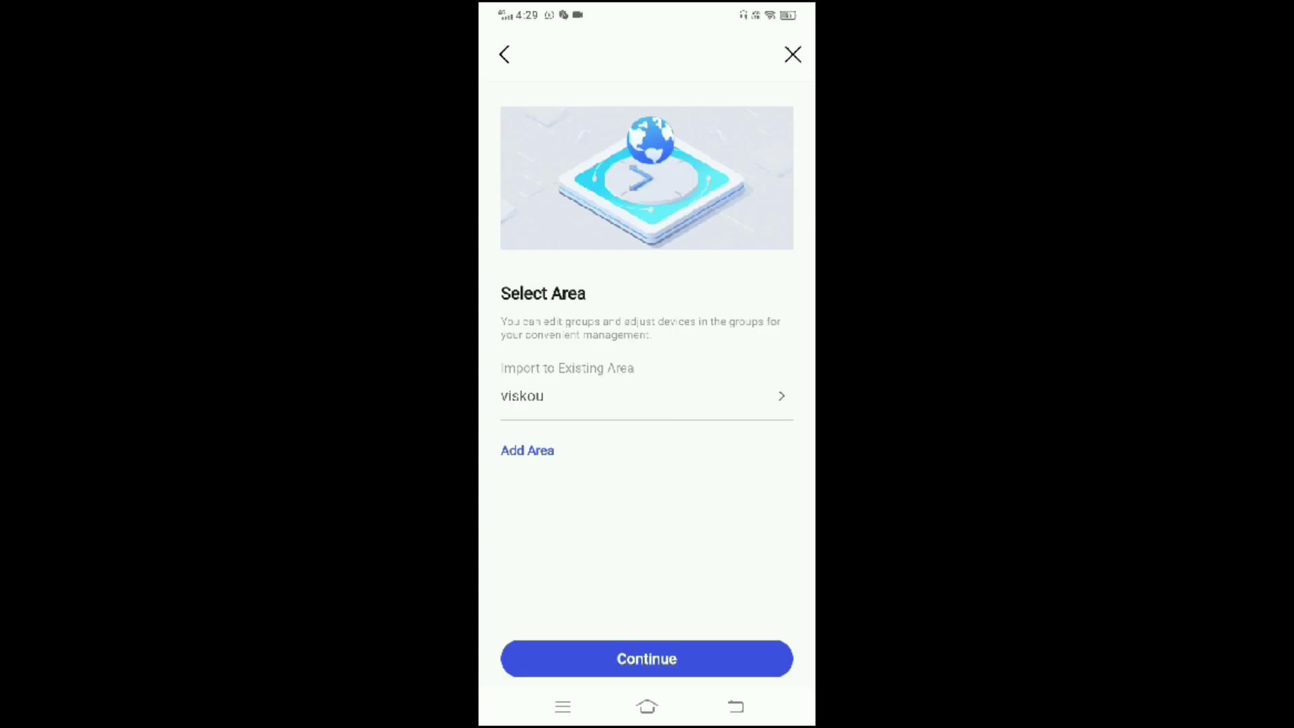
pyautogui.click(647, 659)
# Enter the device verification code, finish adding L35357751, and go back home.
pyautogui.click(607, 385)
pyautogui.write('123456')
pyautogui.click(710, 667)
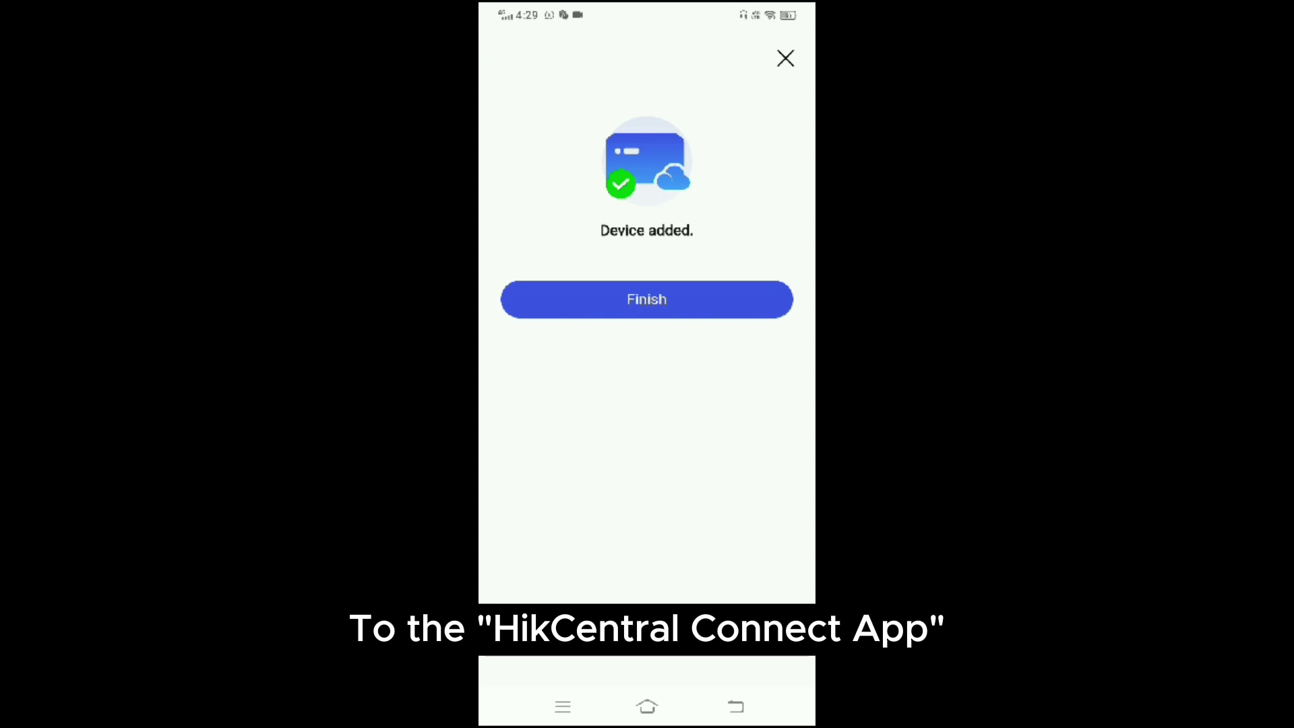
pyautogui.click(672, 301)
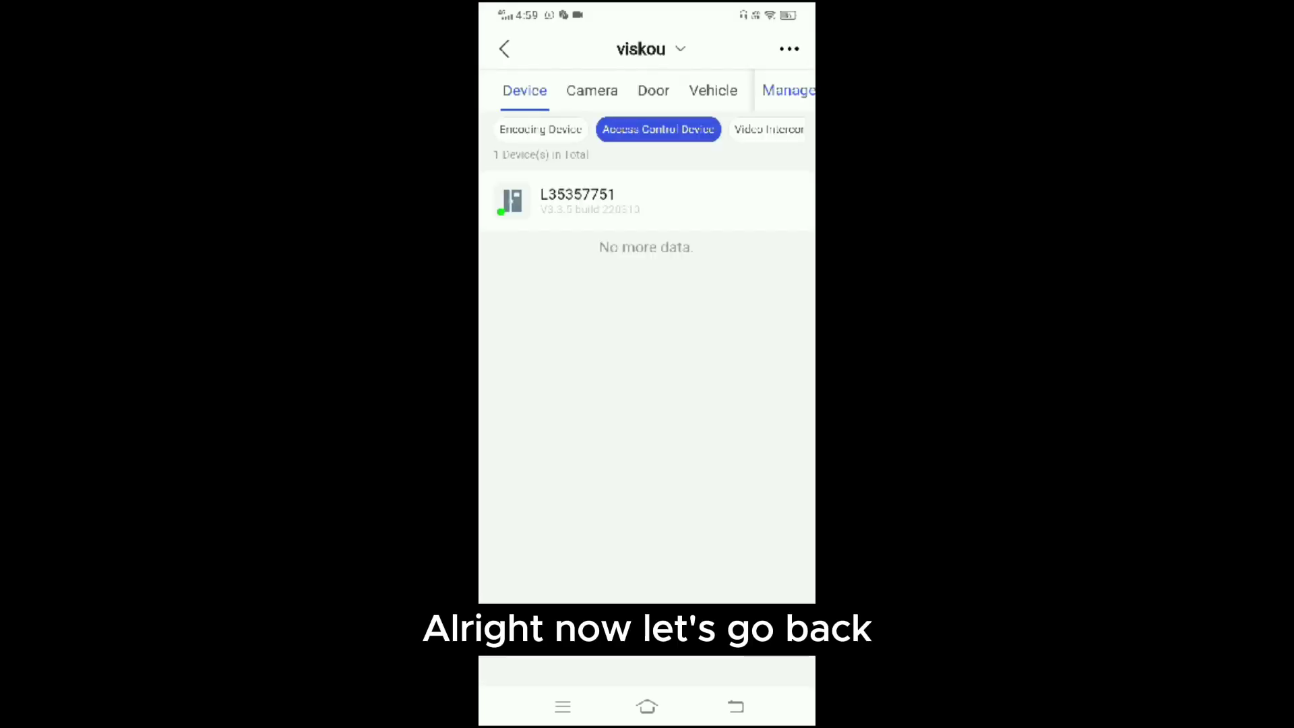
pyautogui.click(504, 48)
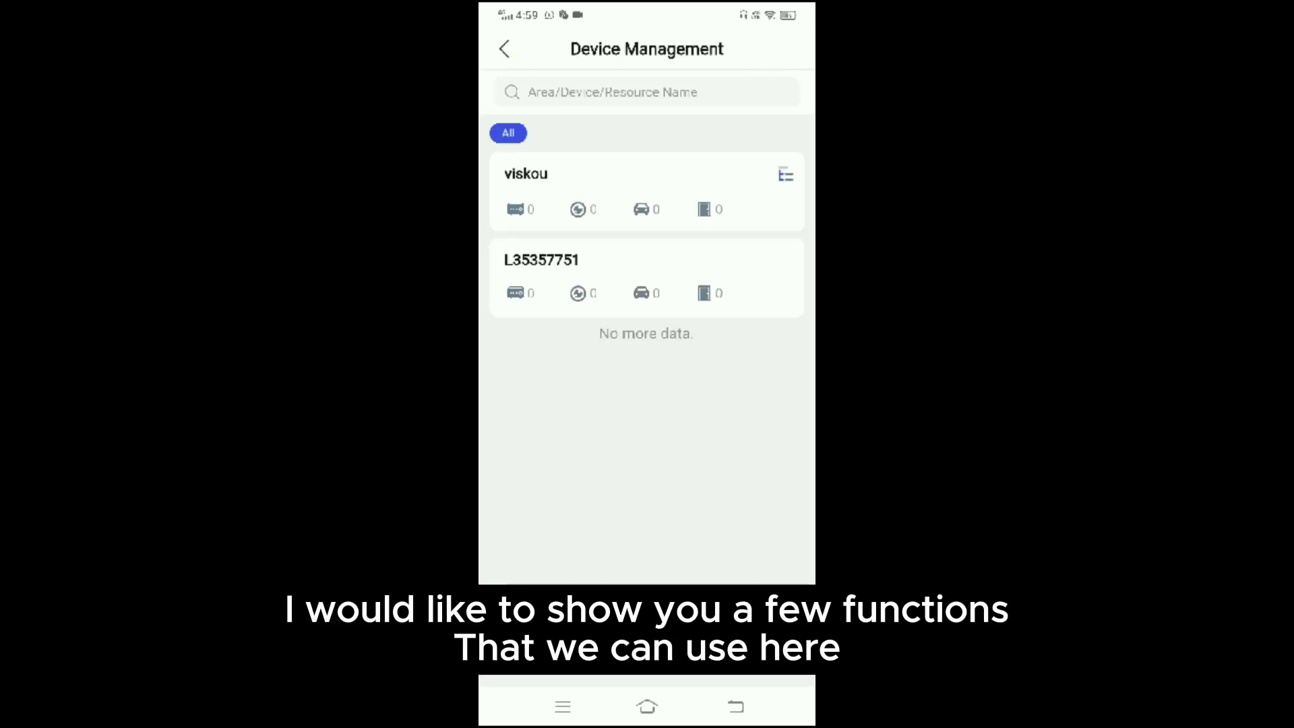
pyautogui.click(505, 48)
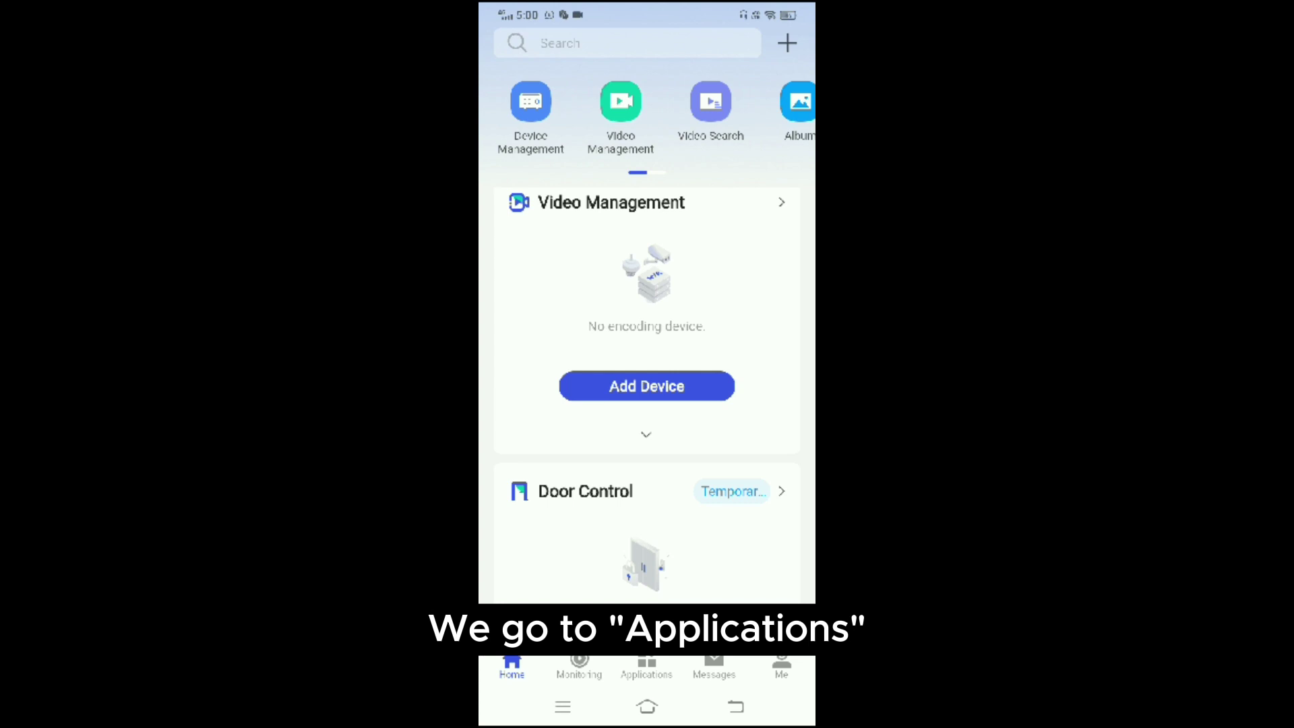
# Create a new access level named viskou in the viskou area.
pyautogui.click(647, 668)
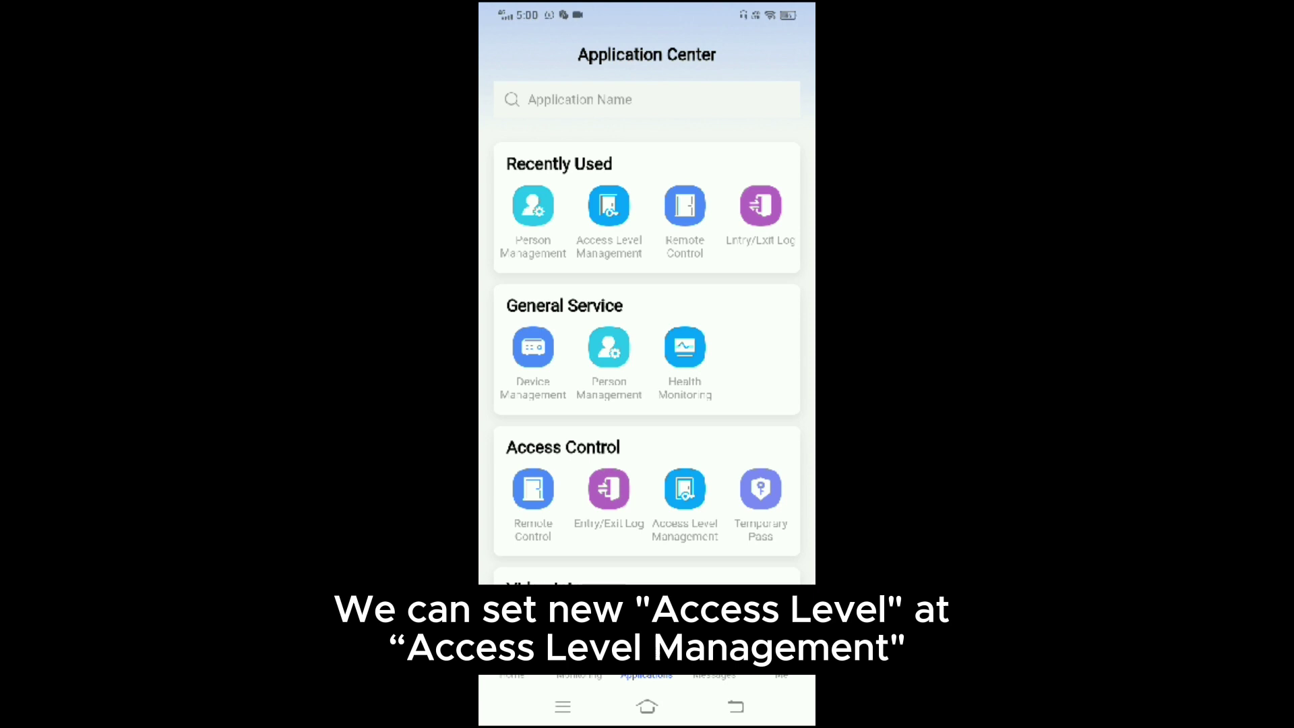
pyautogui.click(609, 216)
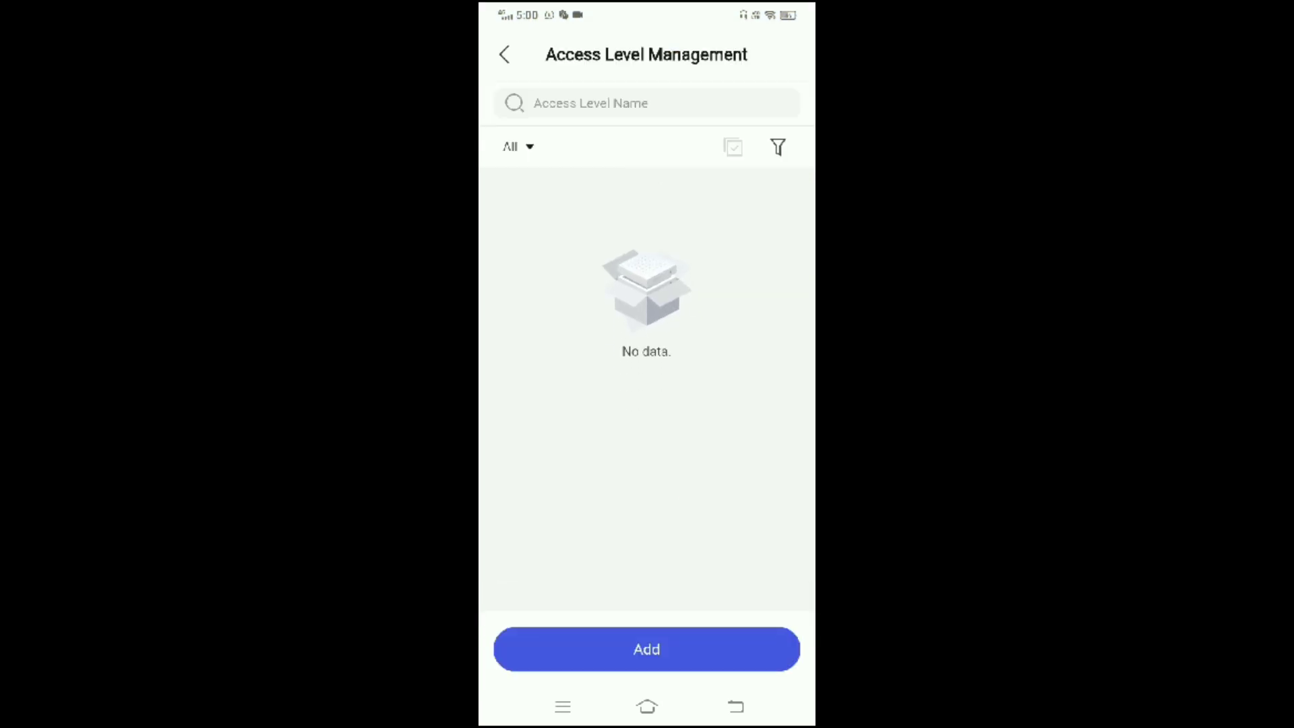
pyautogui.click(646, 649)
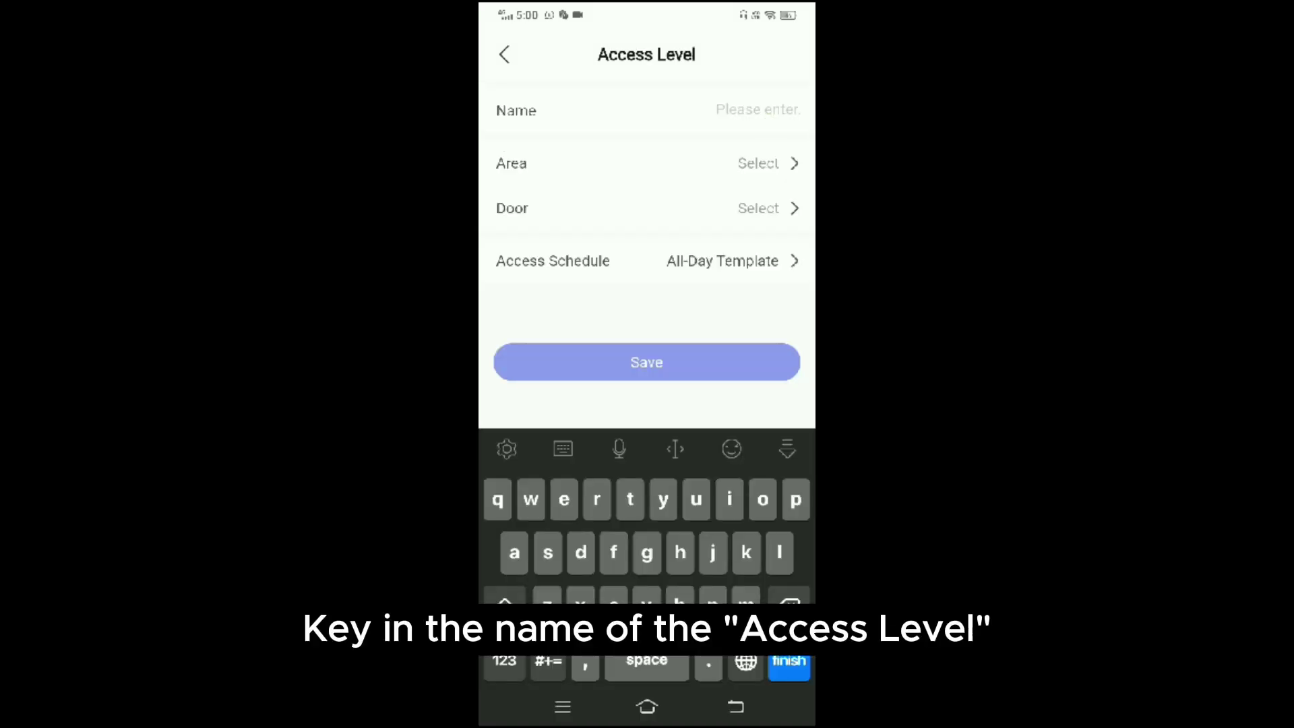
pyautogui.write('viskou')
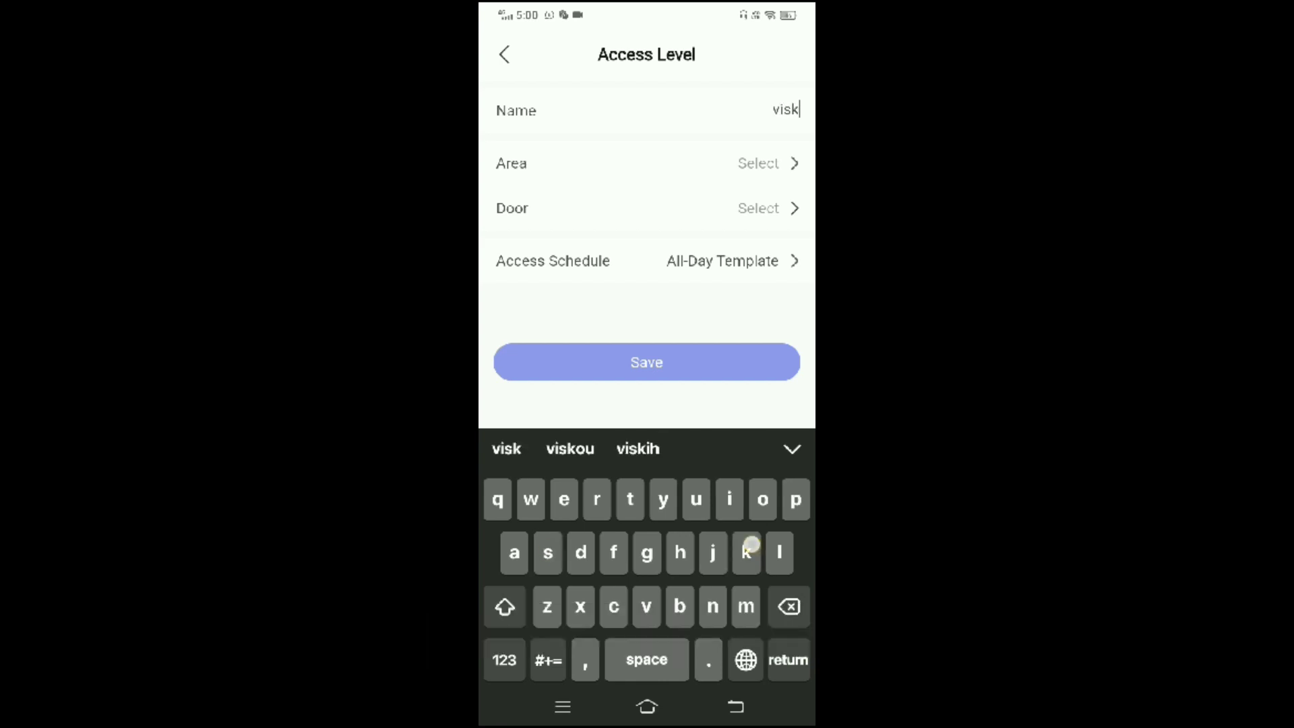
pyautogui.click(769, 163)
pyautogui.click(504, 349)
pyautogui.click(654, 661)
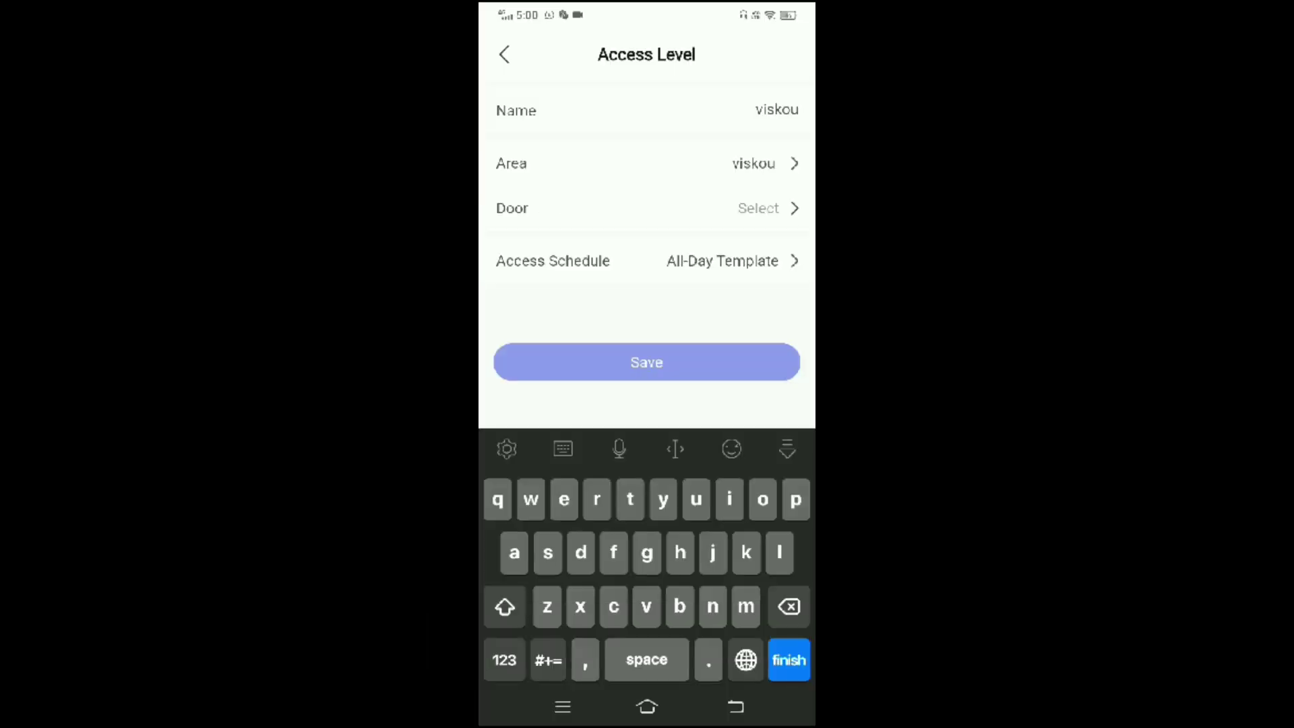
# Add door L35357751-Door 01 to the viskou access level and save it.
pyautogui.click(762, 207)
pyautogui.click(686, 179)
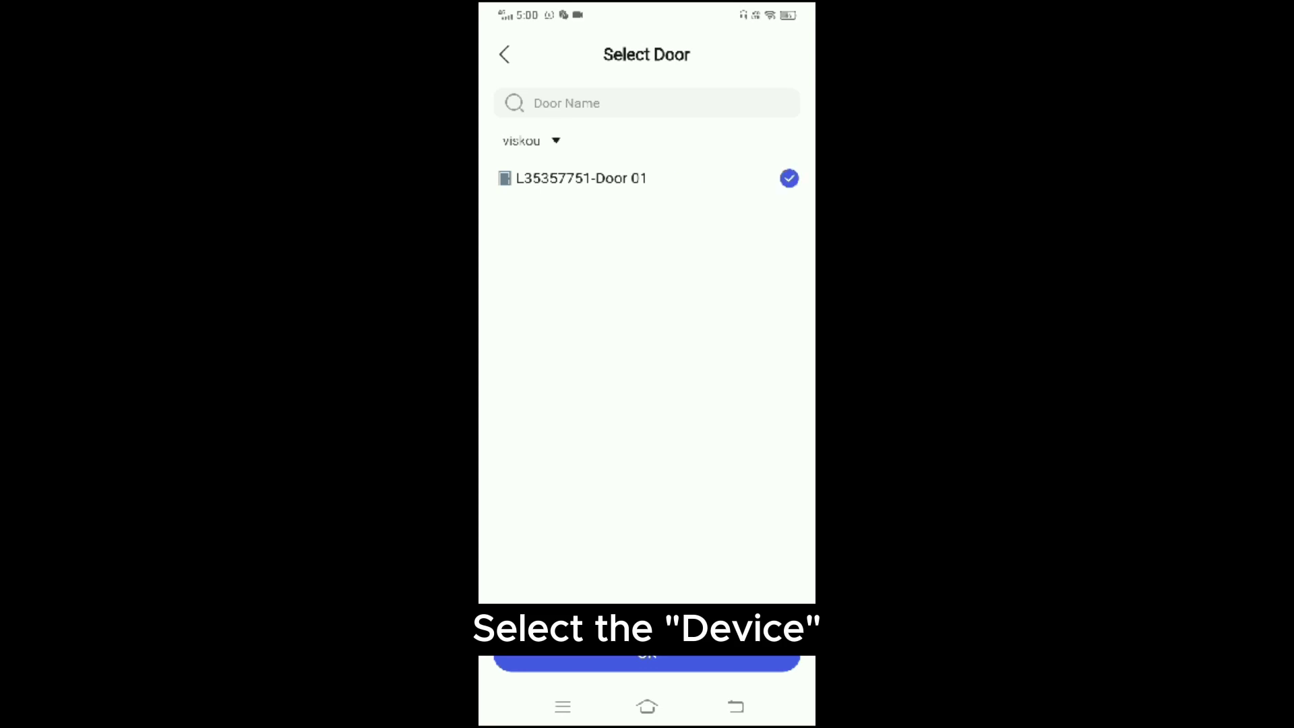
pyautogui.click(647, 663)
pyautogui.click(721, 364)
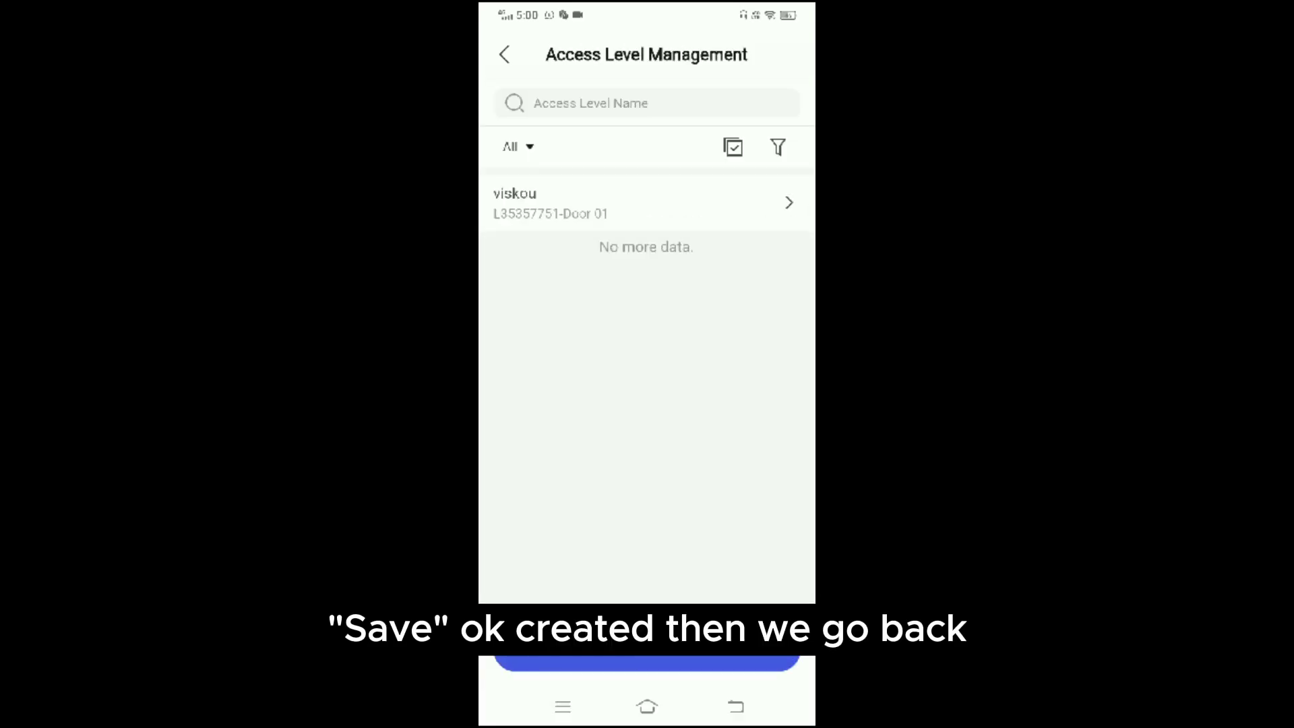
pyautogui.click(504, 54)
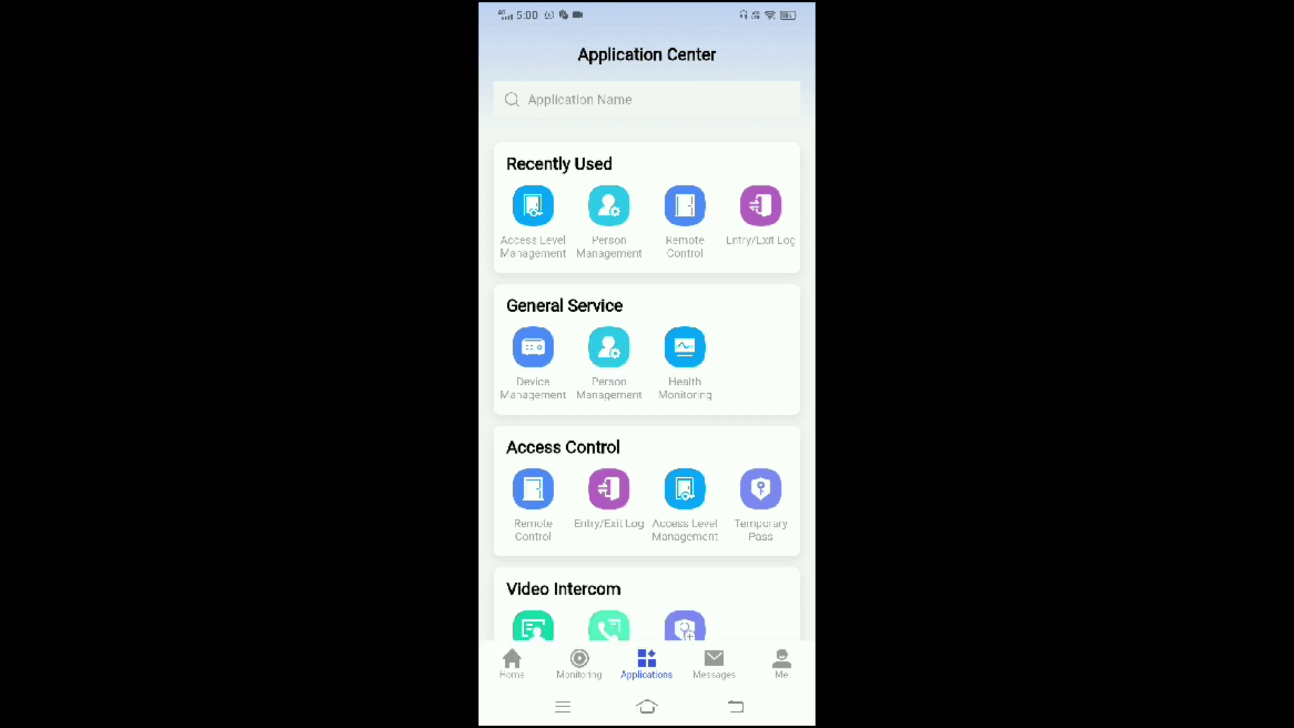
# Start a new person in Person Management under the viskou test department.
pyautogui.click(609, 205)
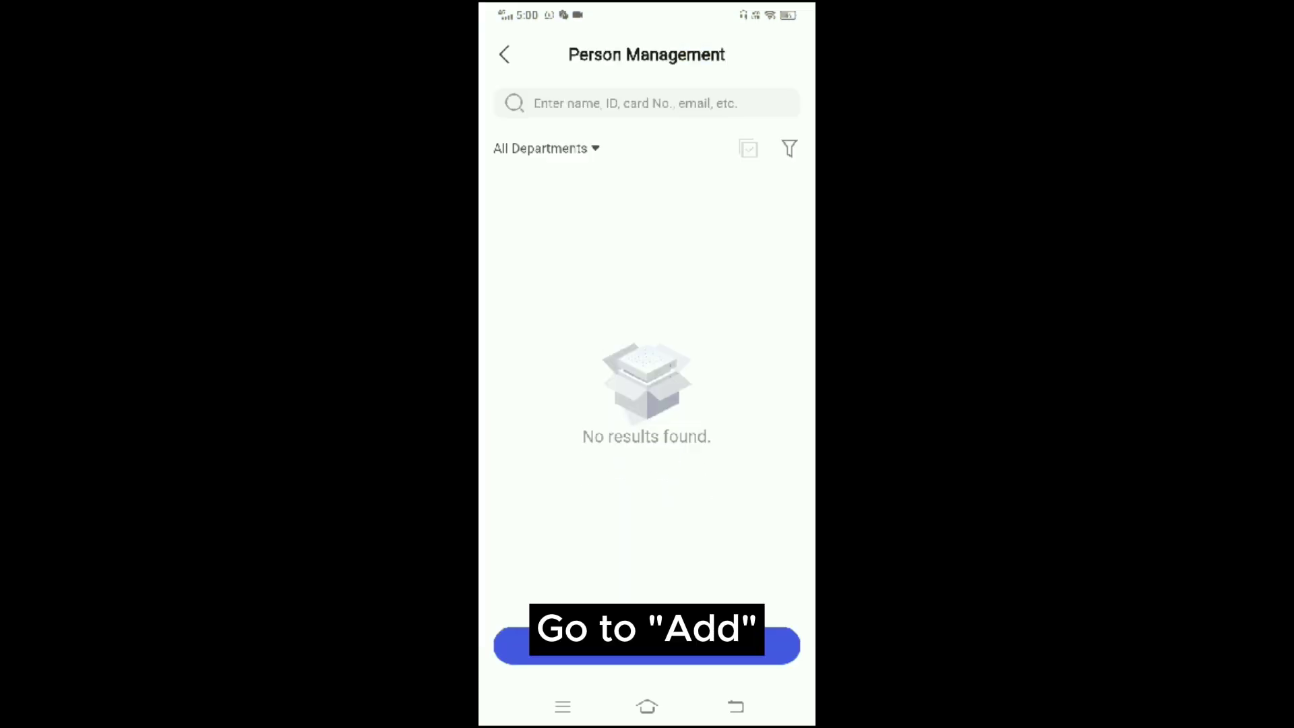
pyautogui.click(647, 646)
pyautogui.click(777, 109)
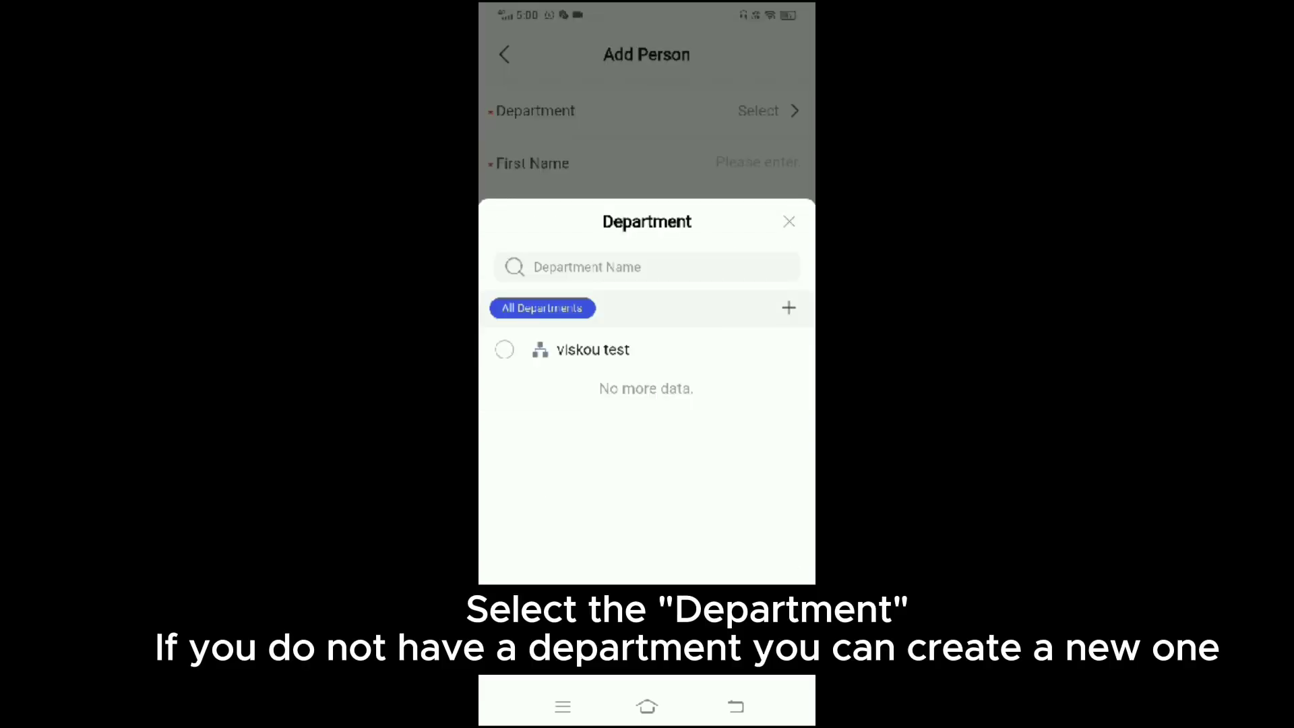
pyautogui.click(504, 349)
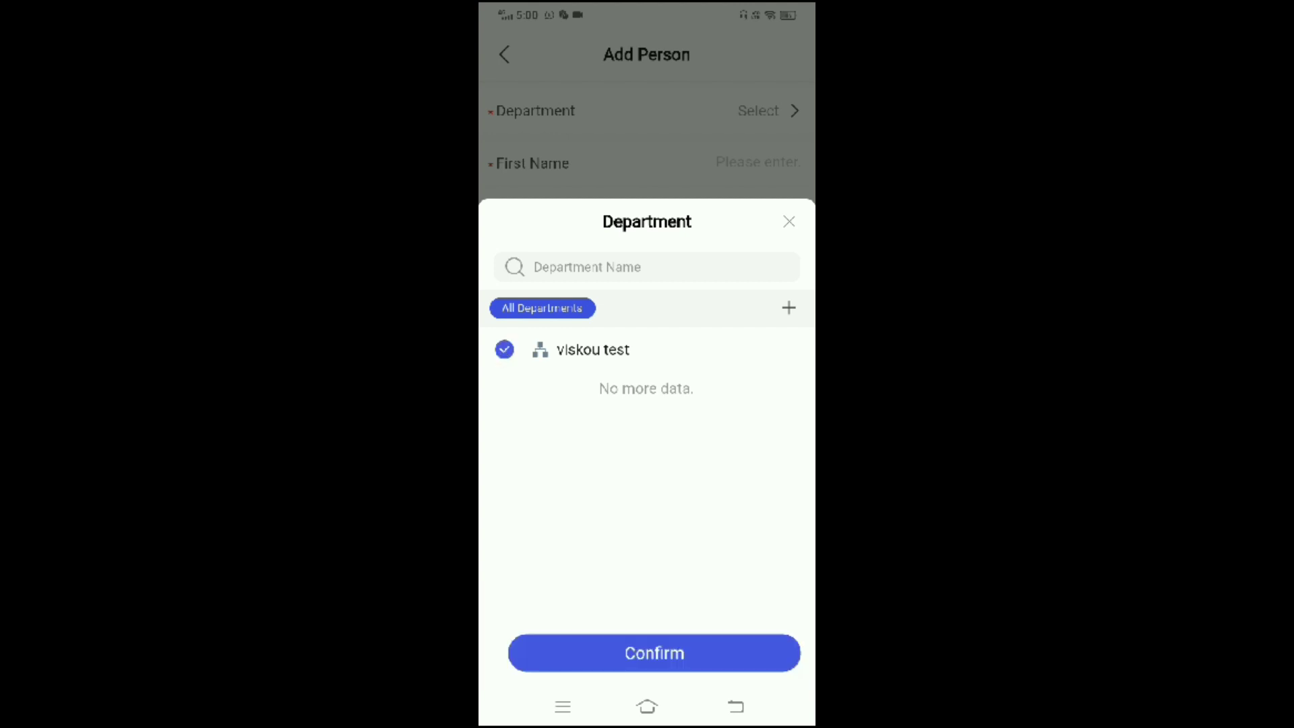
pyautogui.click(647, 653)
# Fill in the person's first name and scroll down to Credential Information.
pyautogui.click(758, 163)
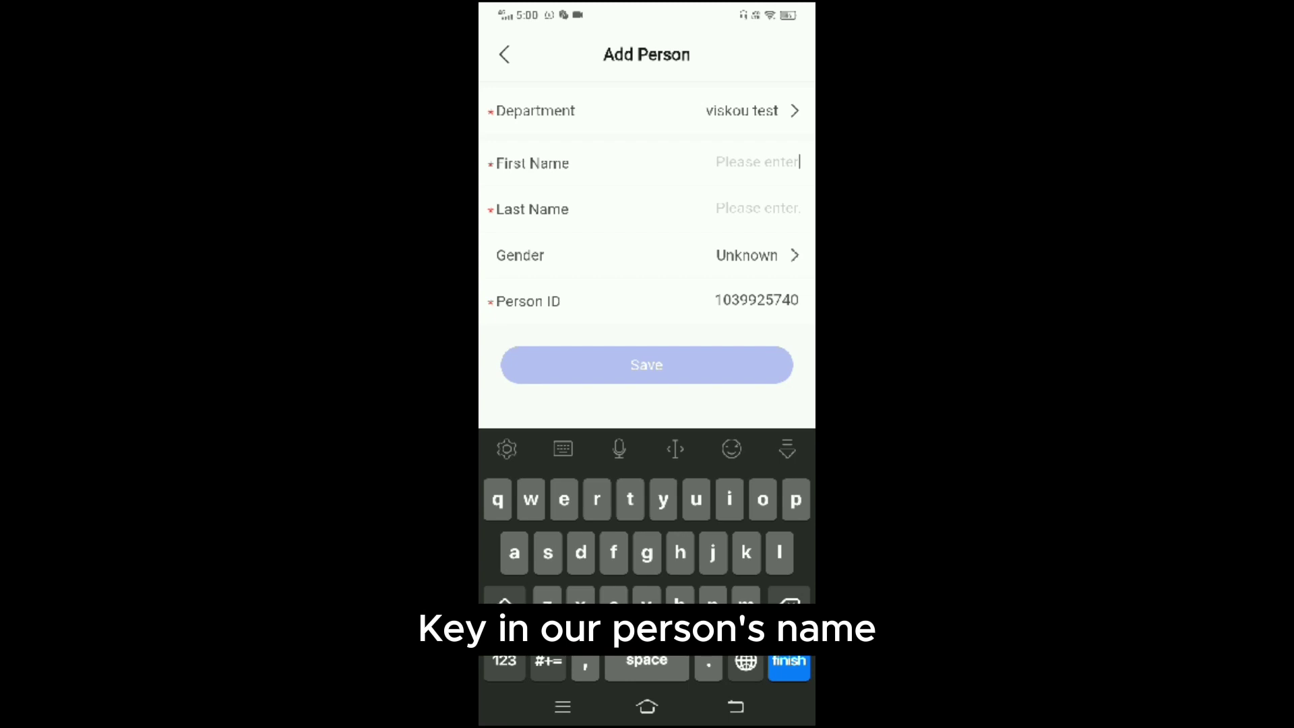
pyautogui.write('viskou')
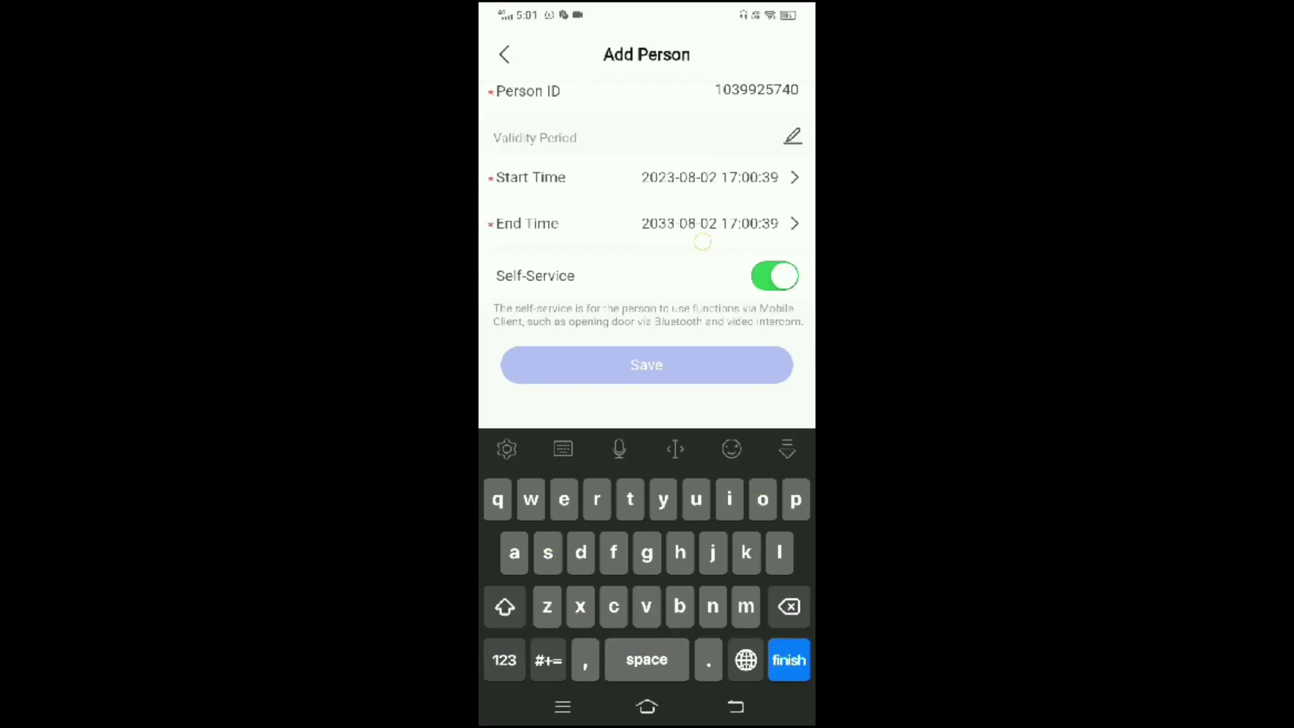
pyautogui.scroll(2, 695, 270)
pyautogui.click(748, 141)
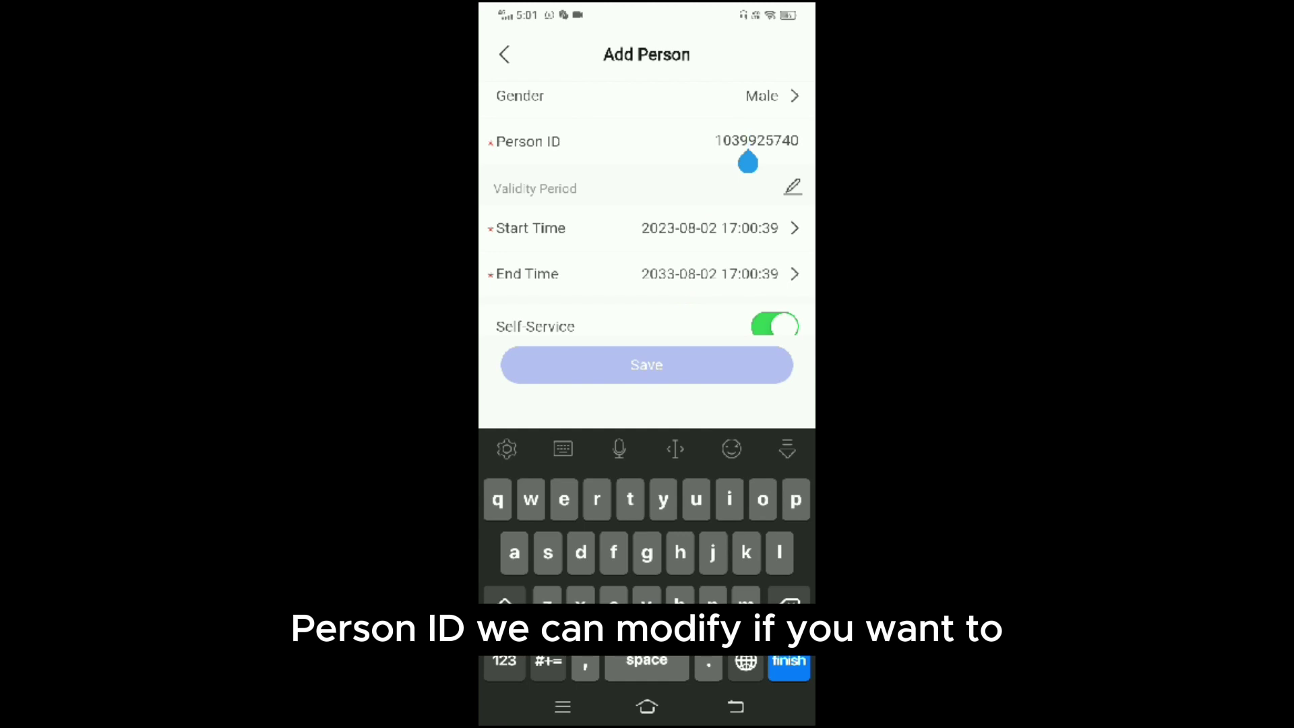
pyautogui.scroll(-10, 647, 202)
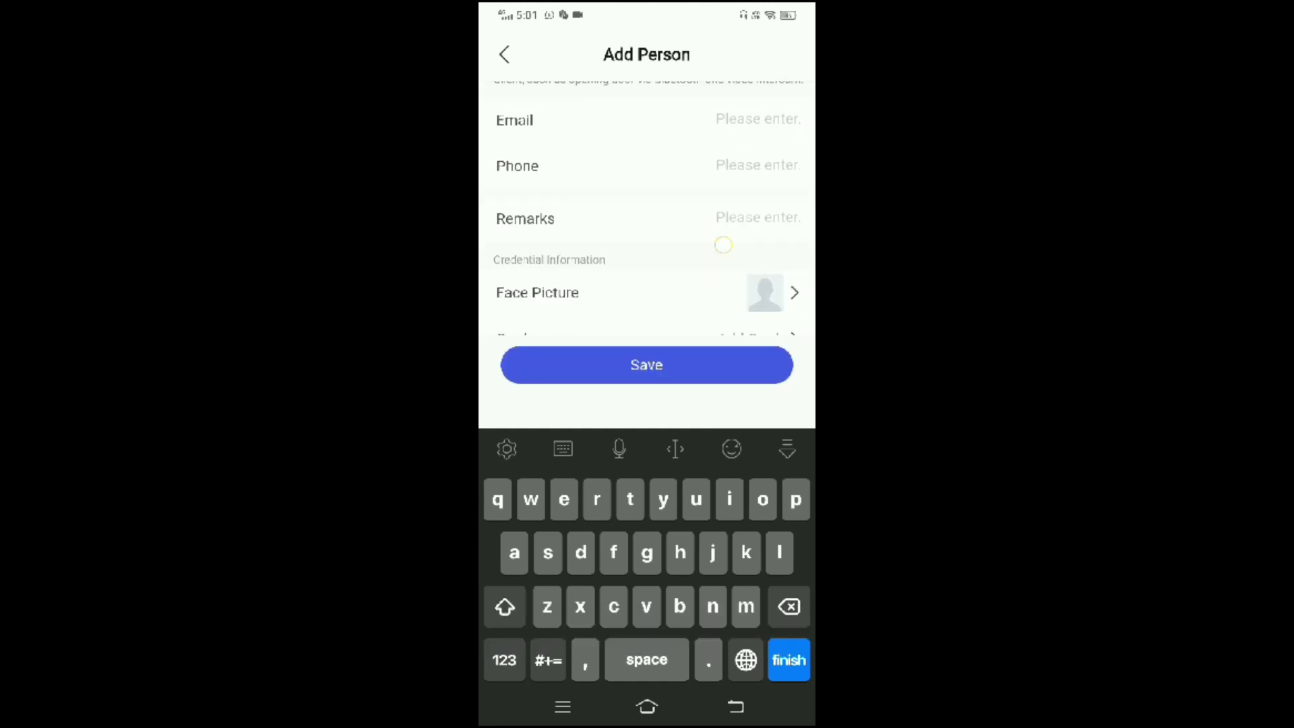
pyautogui.scroll(-2, 647, 209)
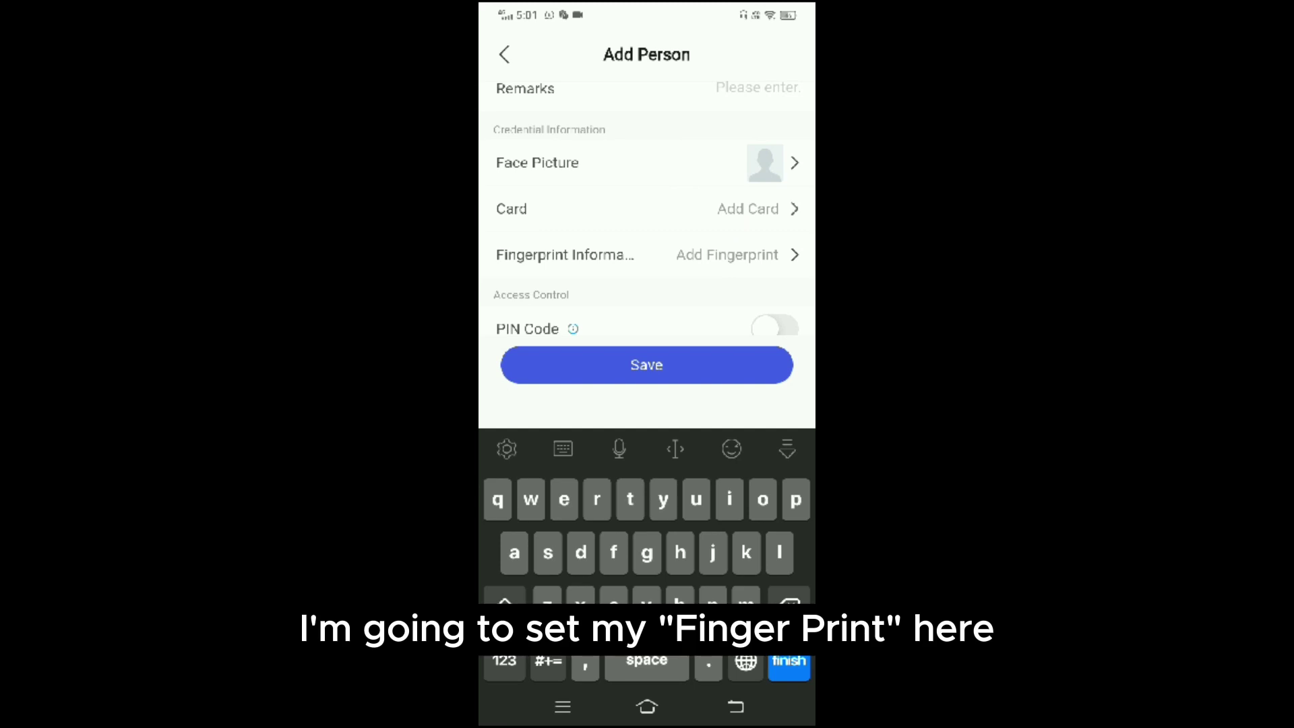
# Enroll one fingerprint for the person using terminal L35357751.
pyautogui.click(728, 254)
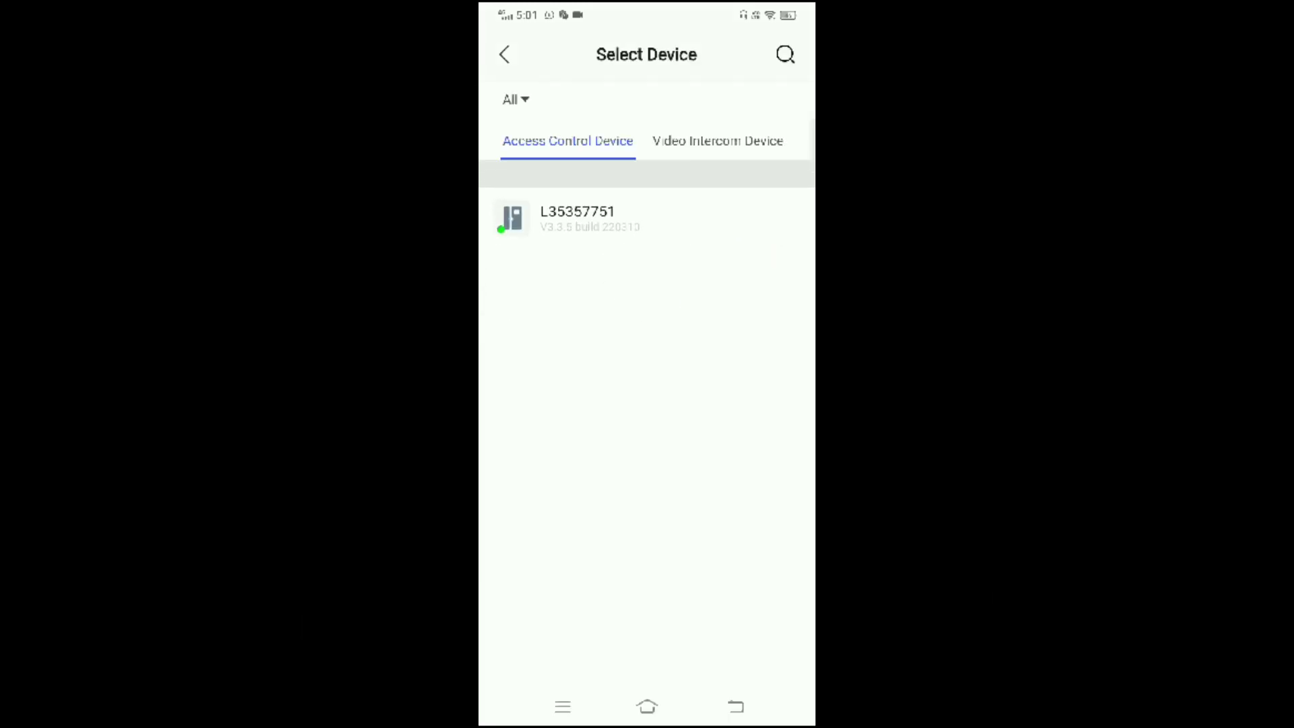
pyautogui.click(606, 189)
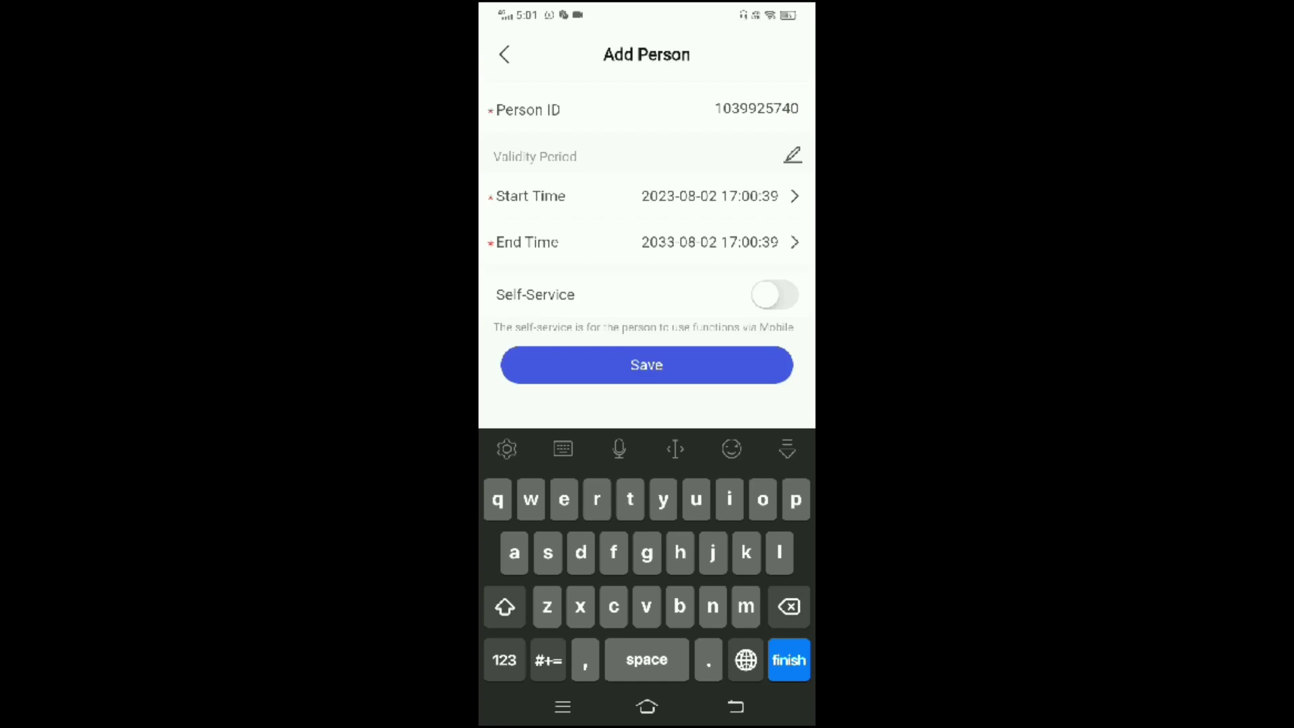
pyautogui.scroll(-3, 771, 133)
pyautogui.scroll(-5, 771, 133)
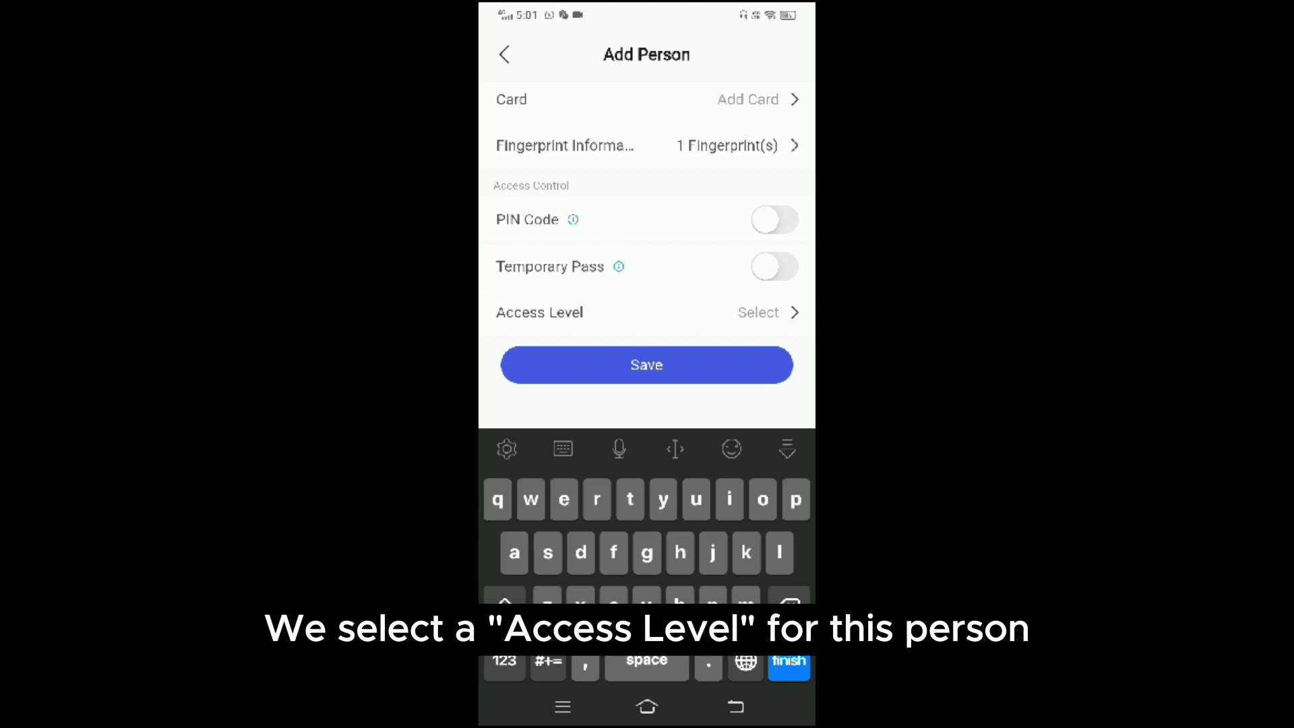
# Assign the viskou access level to the person and save them.
pyautogui.click(768, 312)
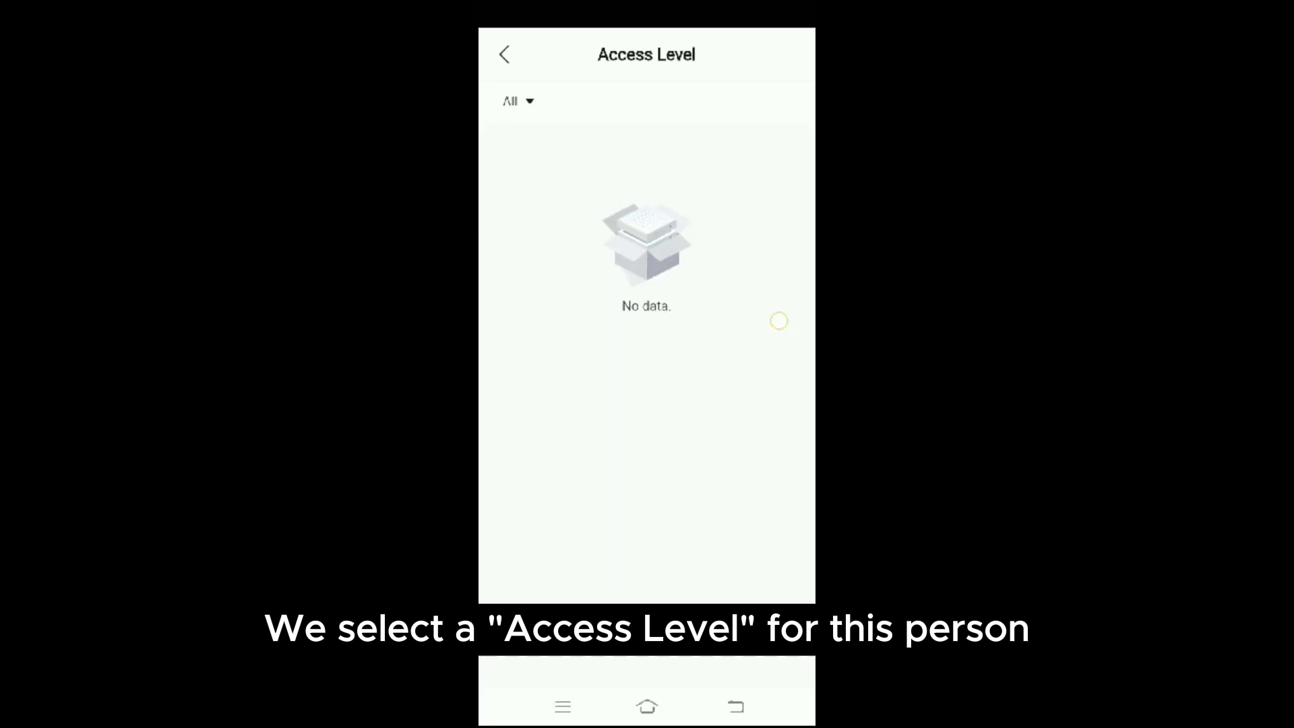
pyautogui.click(778, 158)
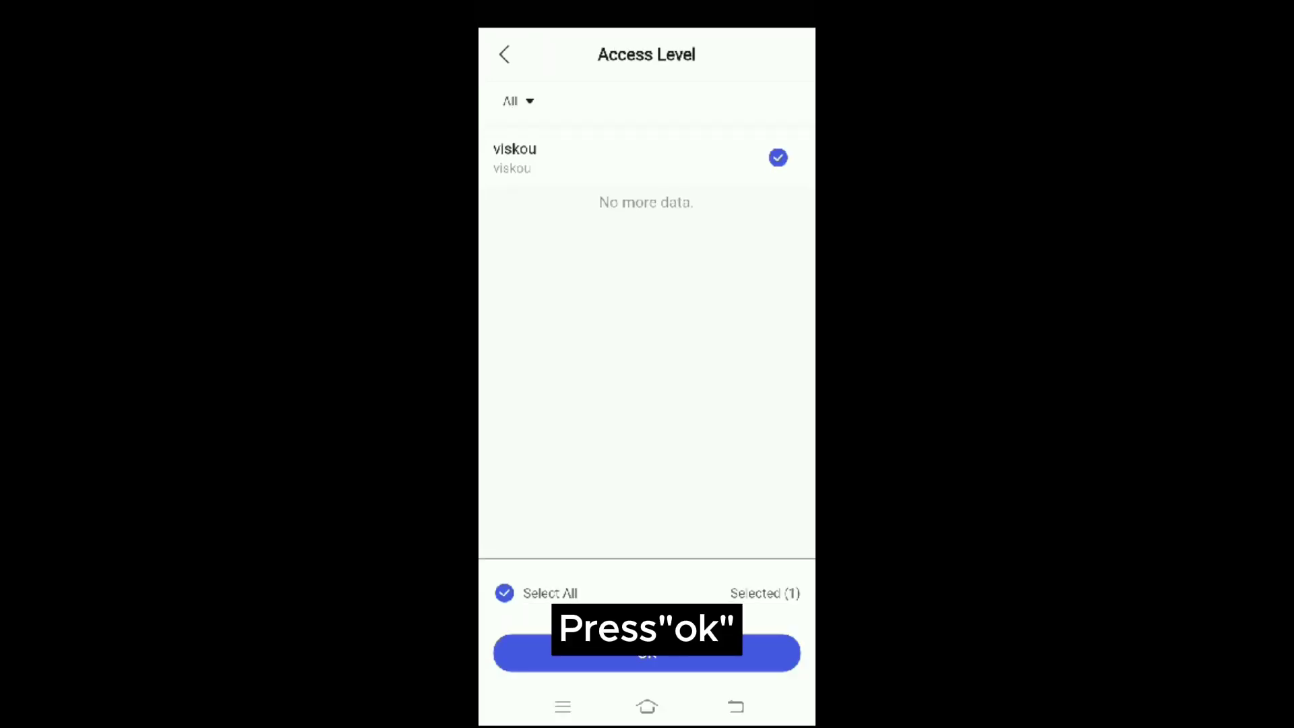
pyautogui.click(647, 653)
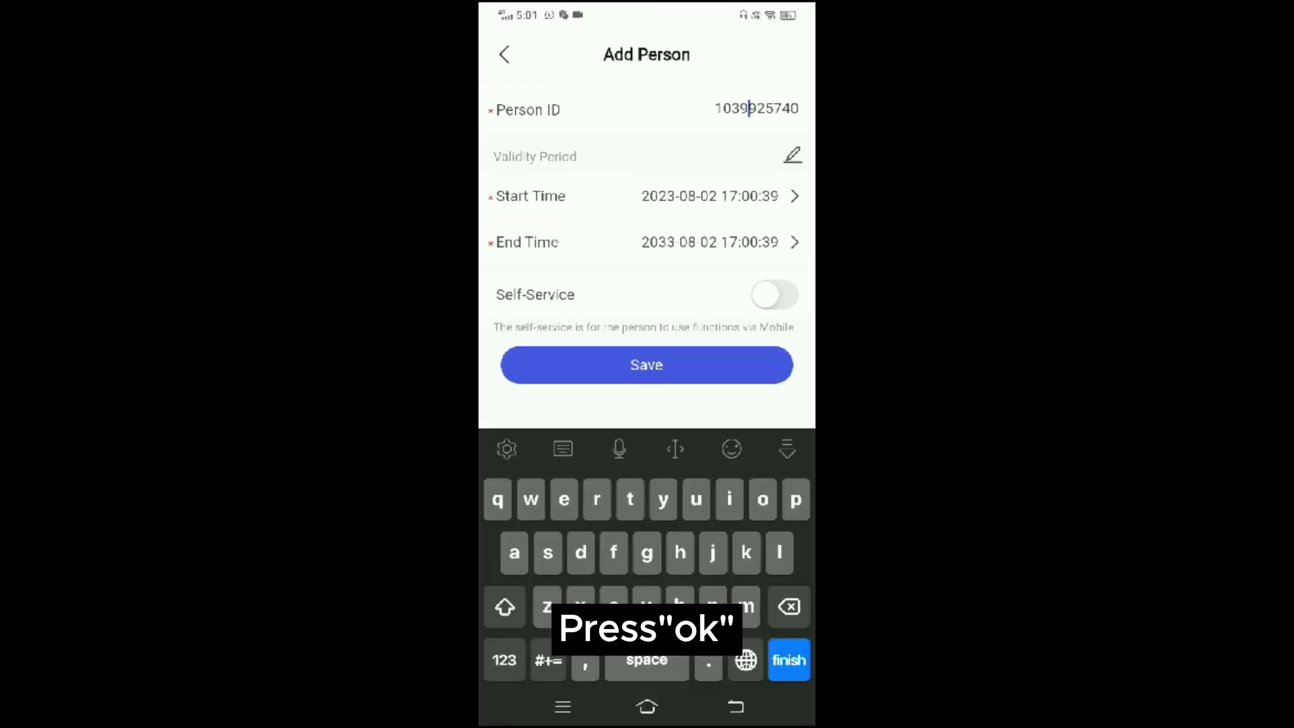
pyautogui.click(647, 364)
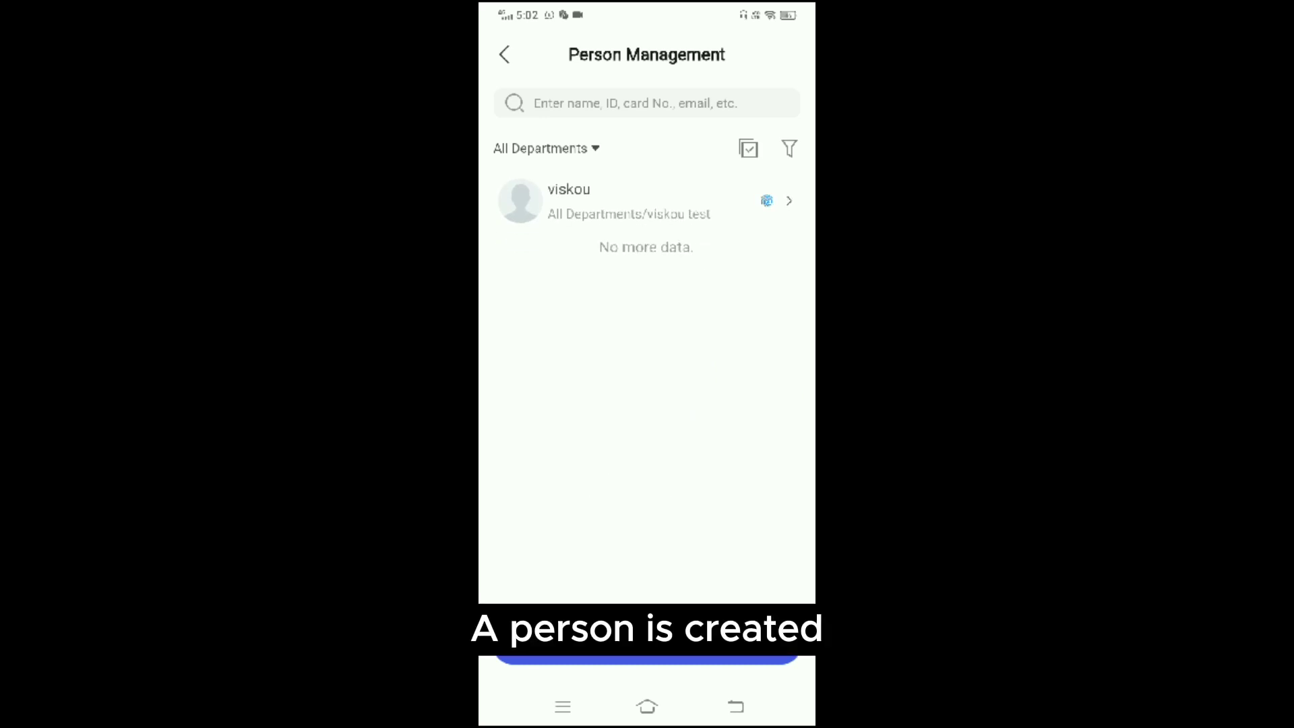
pyautogui.click(504, 54)
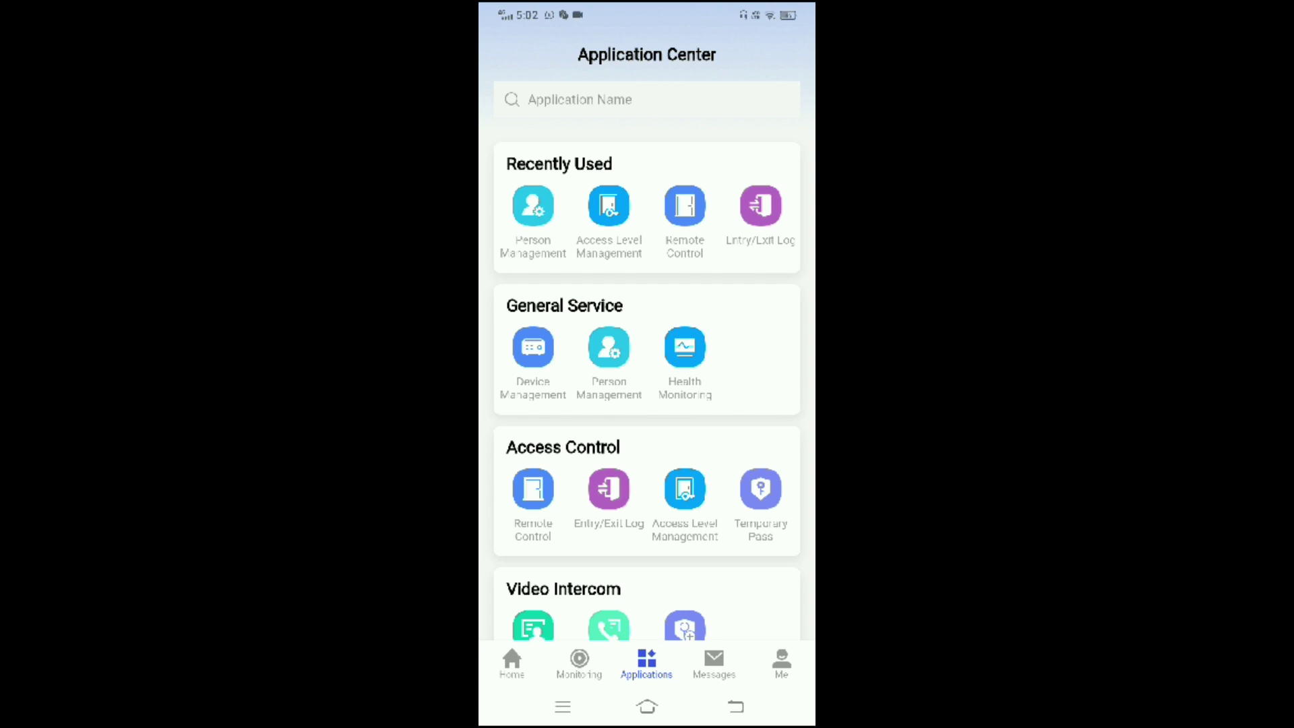
# Open Door 01's live view from Remote Control and take a snapshot.
pyautogui.click(534, 488)
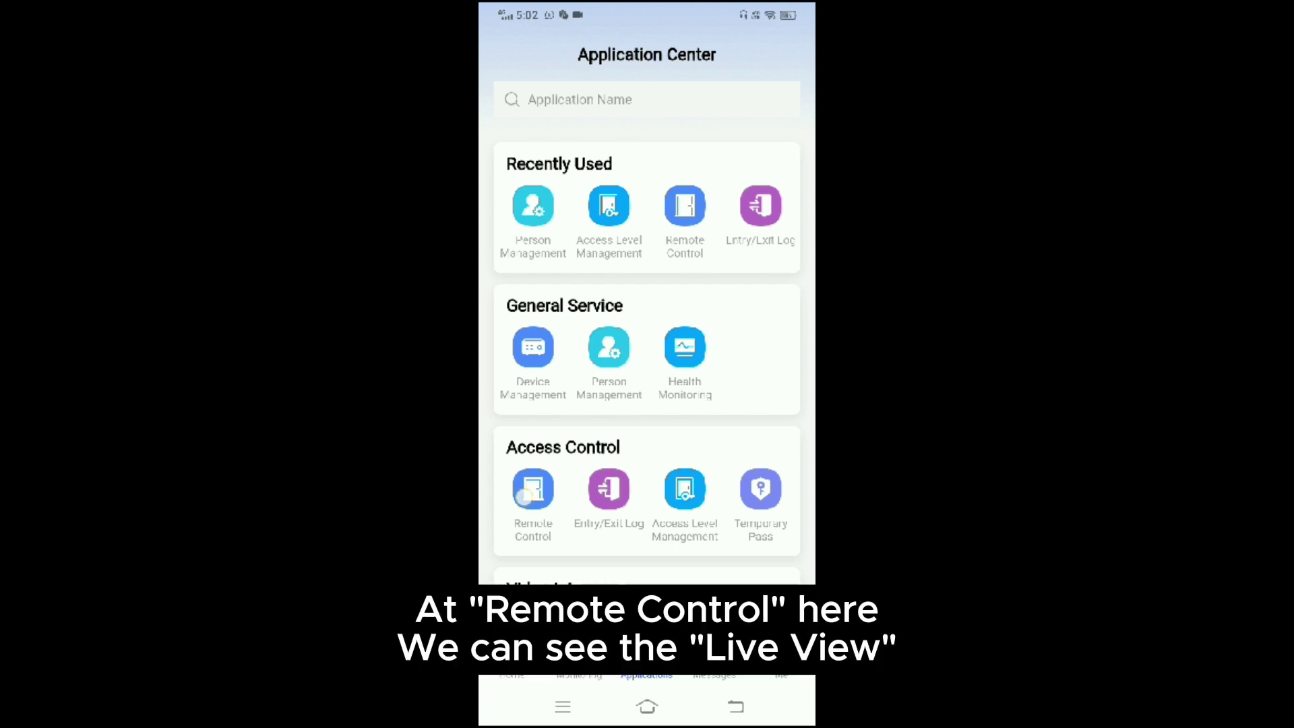
pyautogui.click(664, 255)
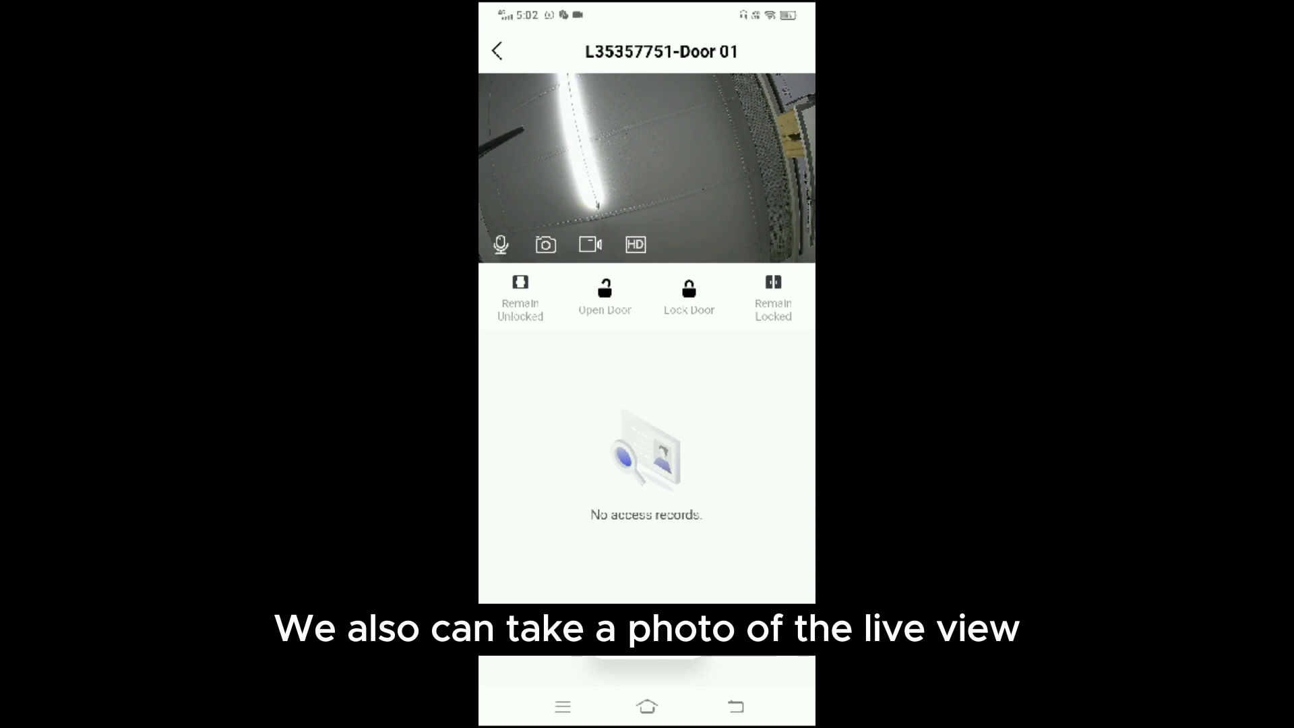
pyautogui.click(546, 244)
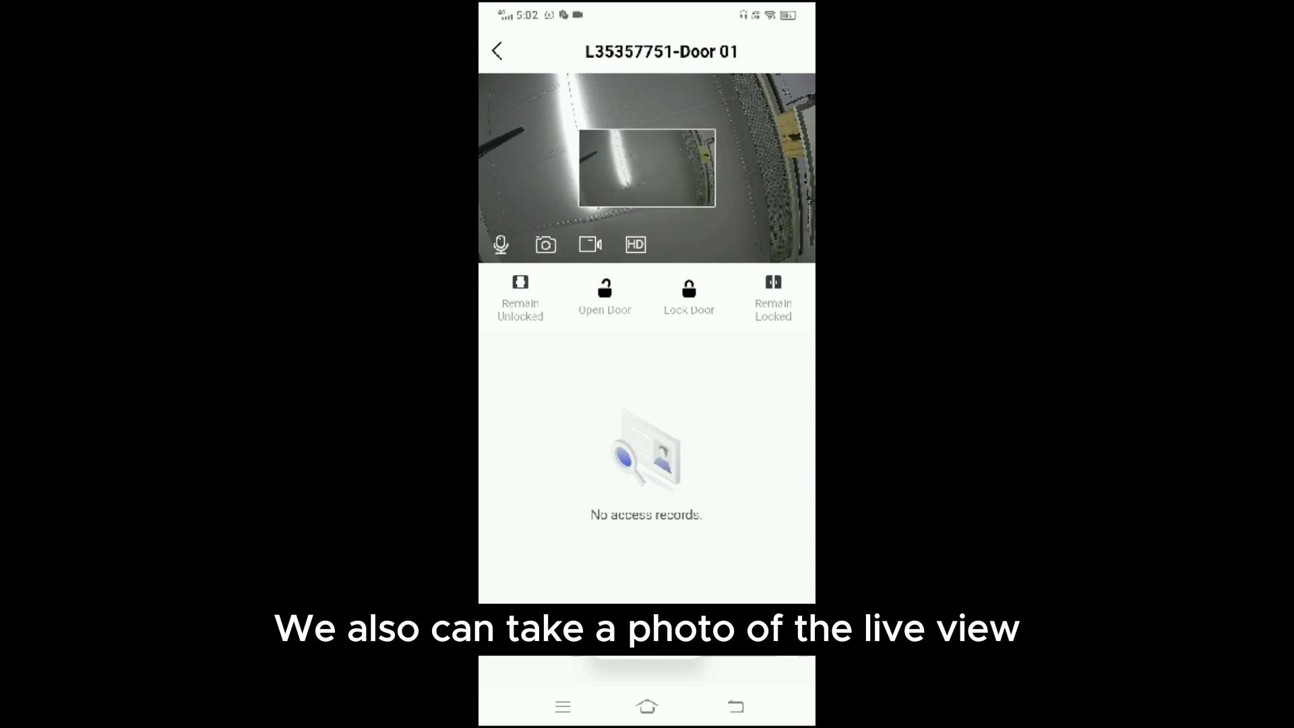
# Record a short video clip of the Door 01 live view.
pyautogui.click(590, 244)
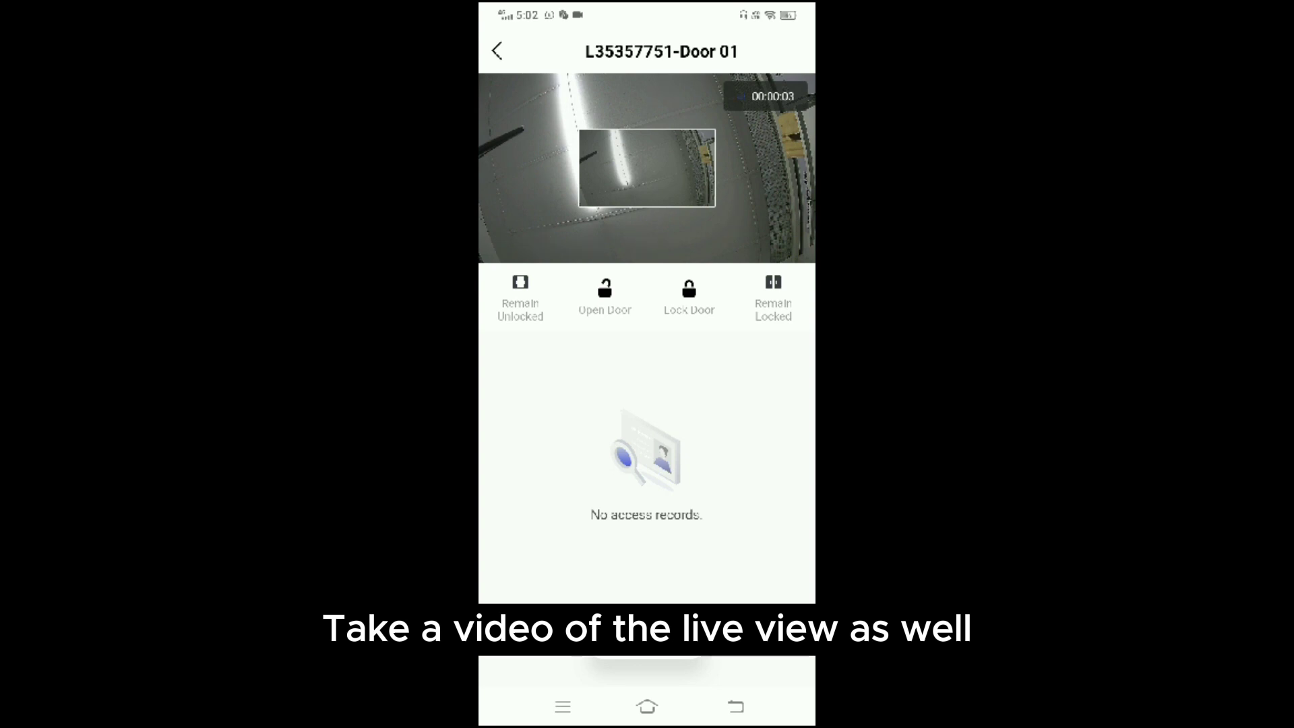
pyautogui.click(647, 169)
pyautogui.click(590, 244)
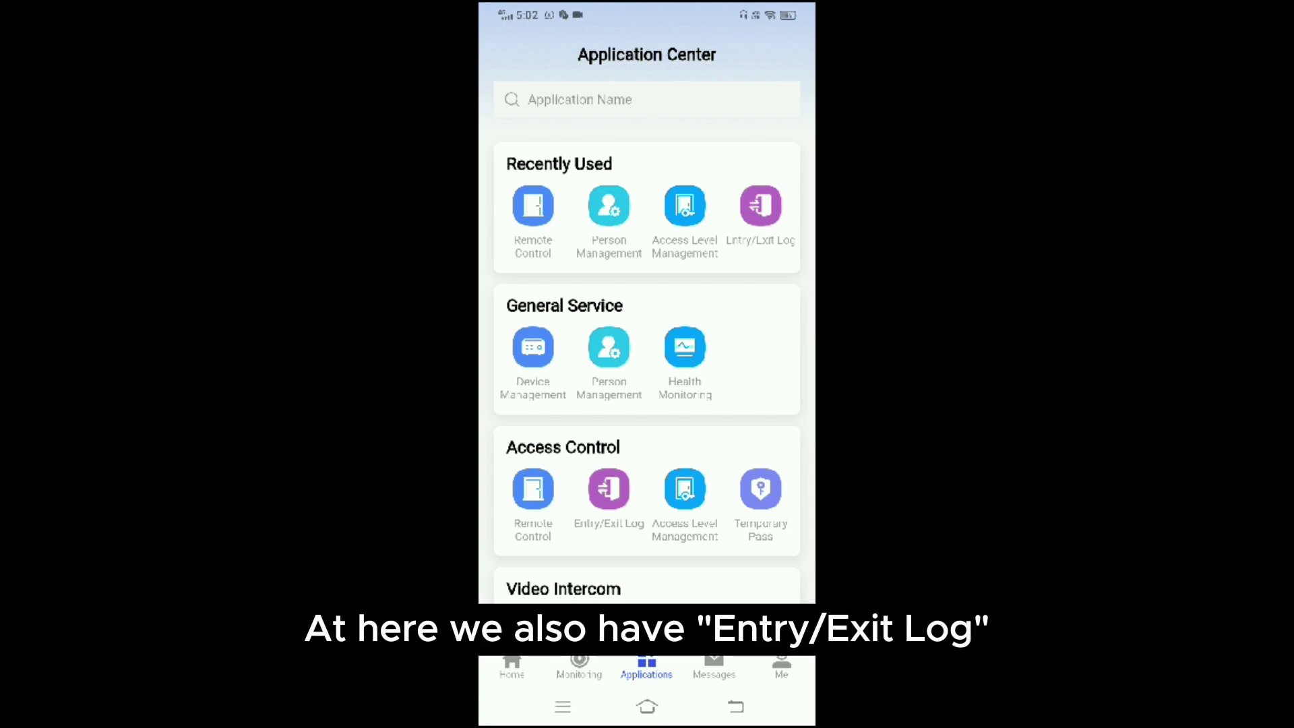
pyautogui.click(609, 488)
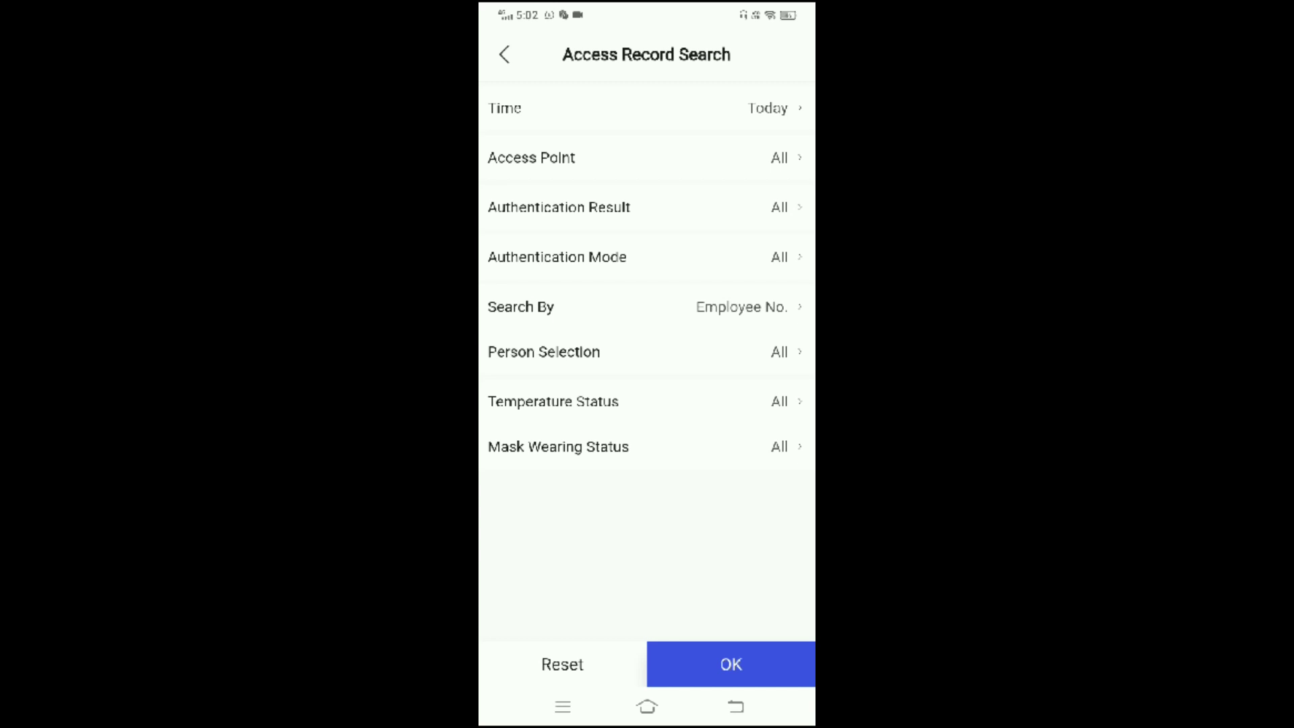
pyautogui.click(731, 664)
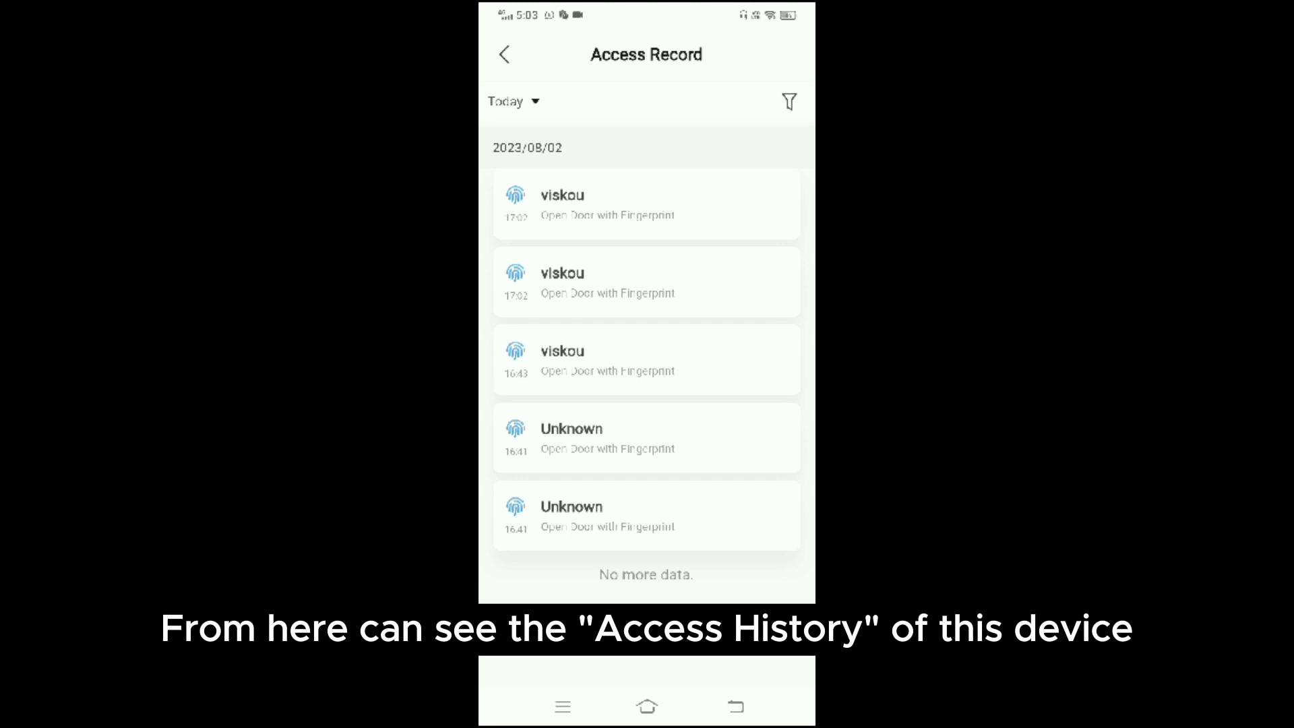
pyautogui.click(504, 54)
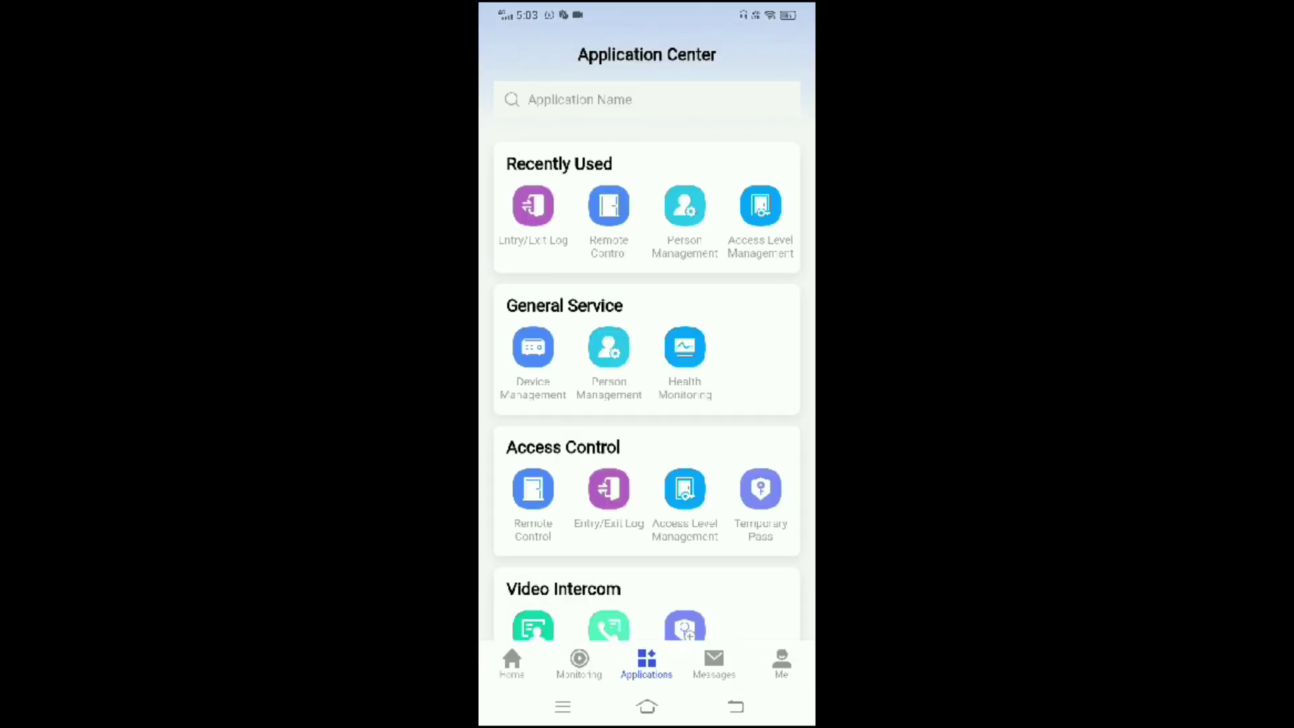
pyautogui.click(761, 488)
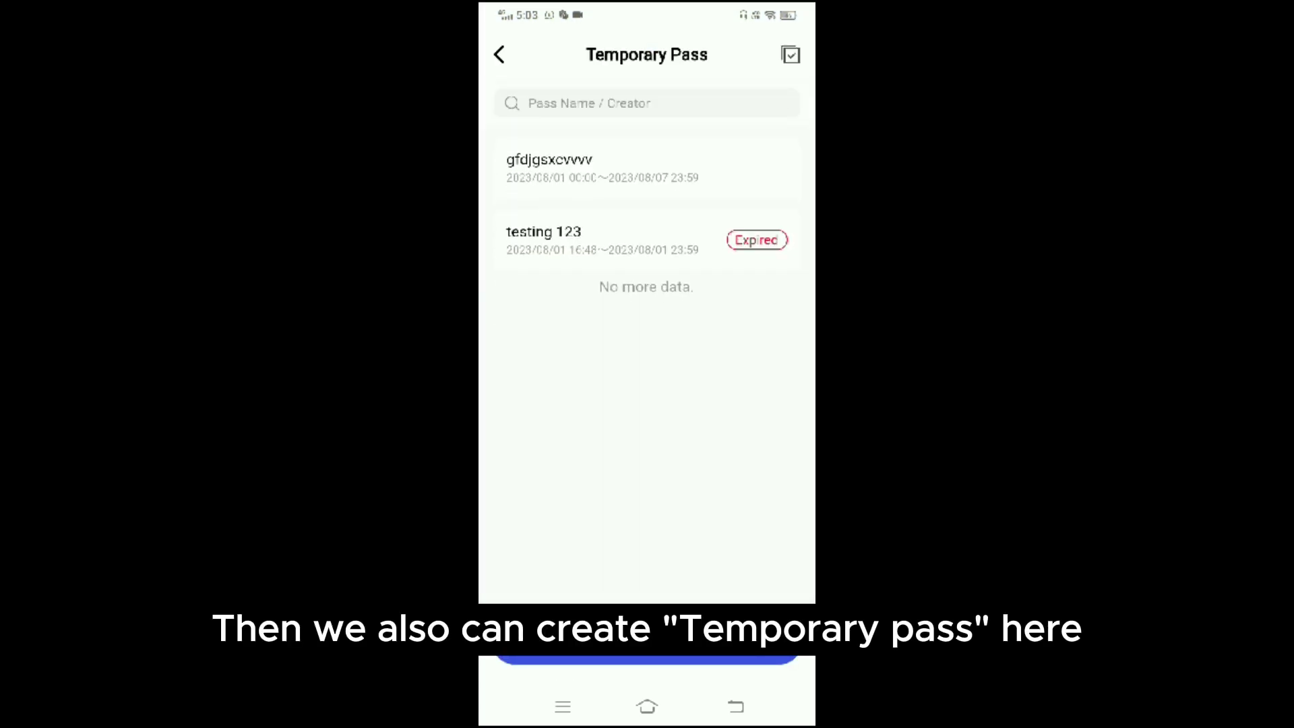
pyautogui.click(498, 55)
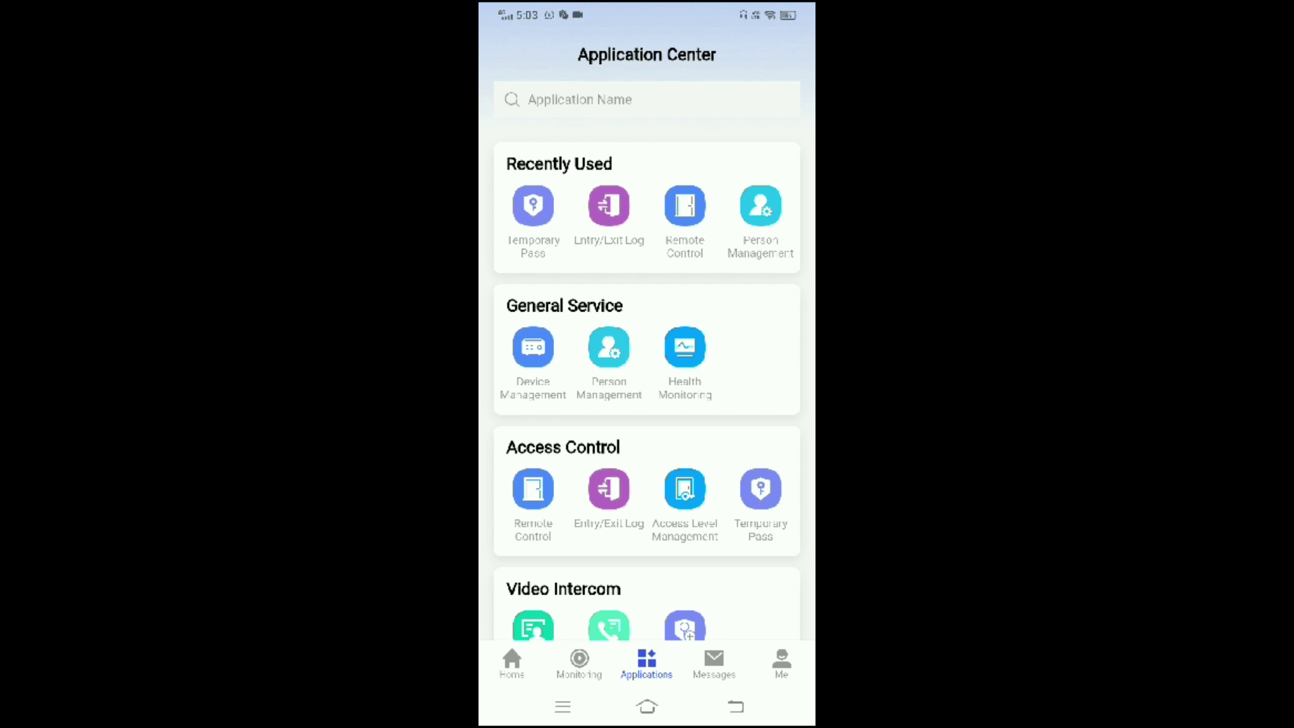